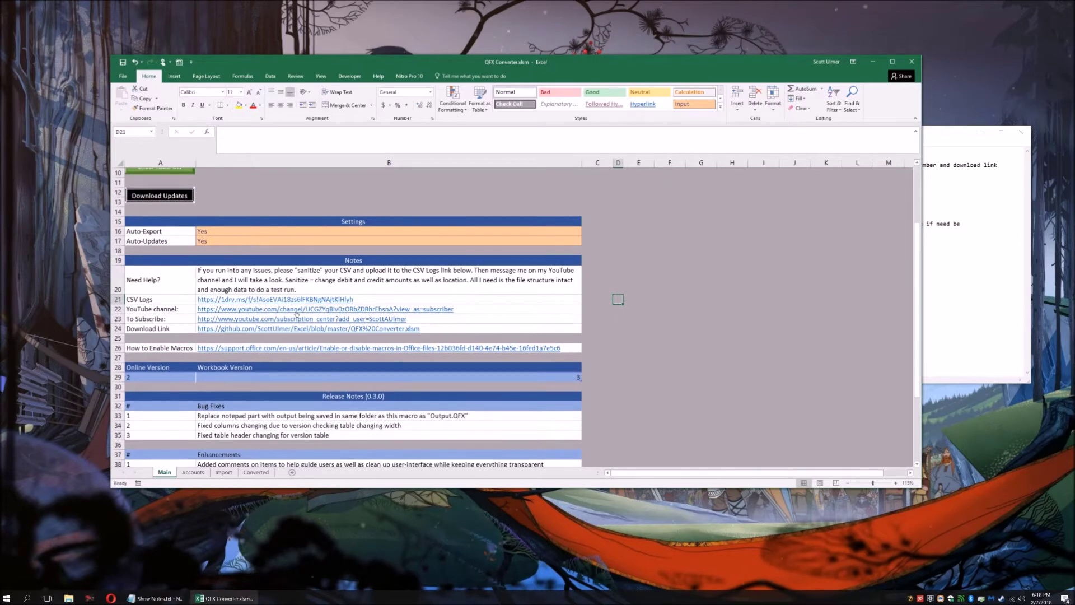
Open Example CSVs.xlsx from the shared folder behind the CSV Logs link and show its first sheet
left_click(211, 299)
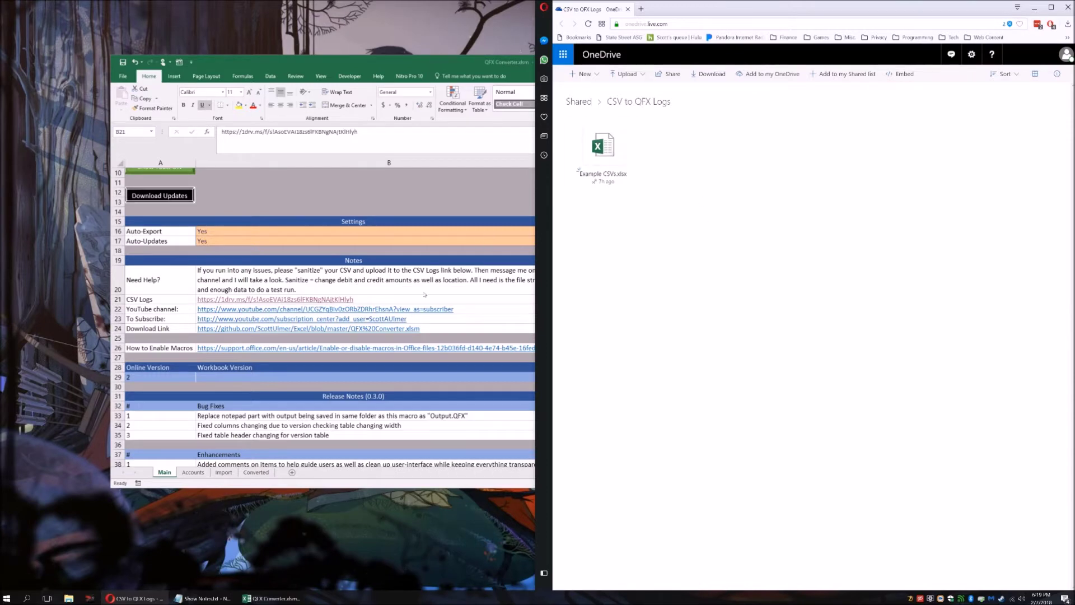
left_click(598, 149)
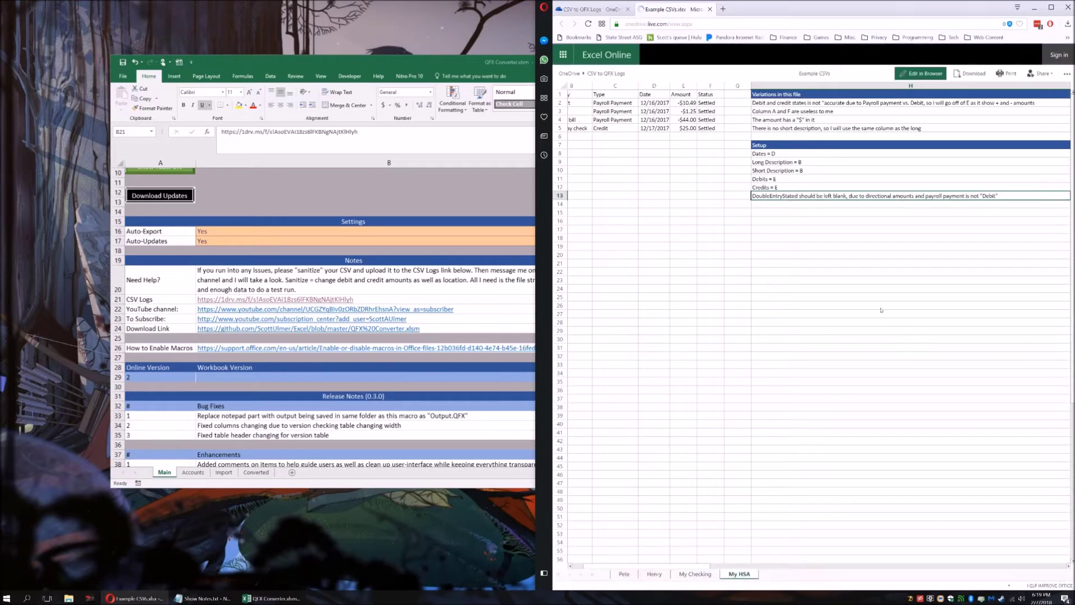
left_click(623, 576)
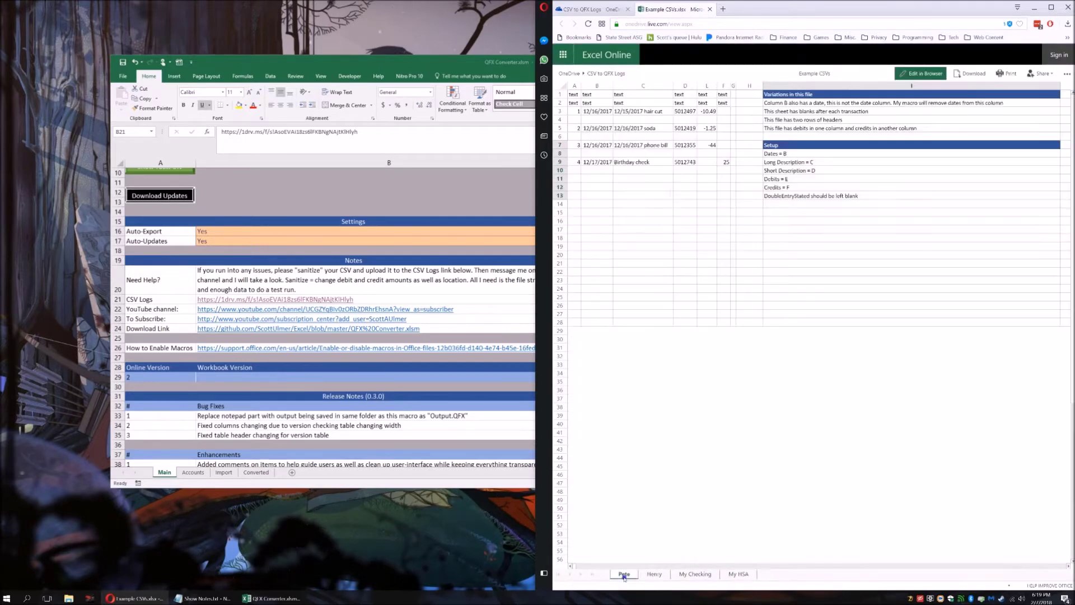
Examine the first sheet's variation notes alongside its column A transaction numbers and the headers in rows 1 and 2
left_click(754, 359)
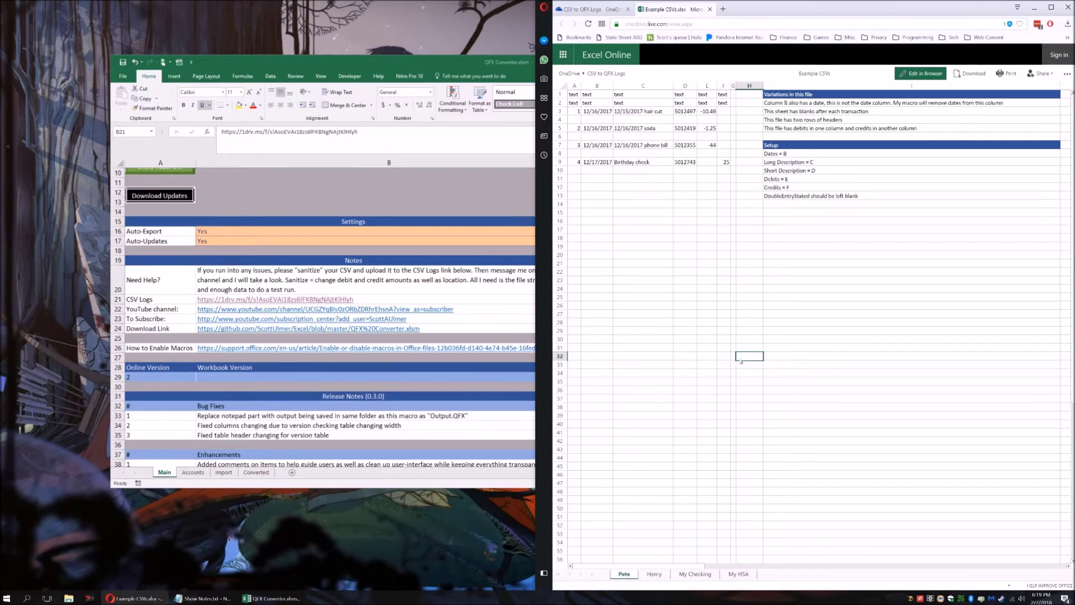
left_click(705, 204)
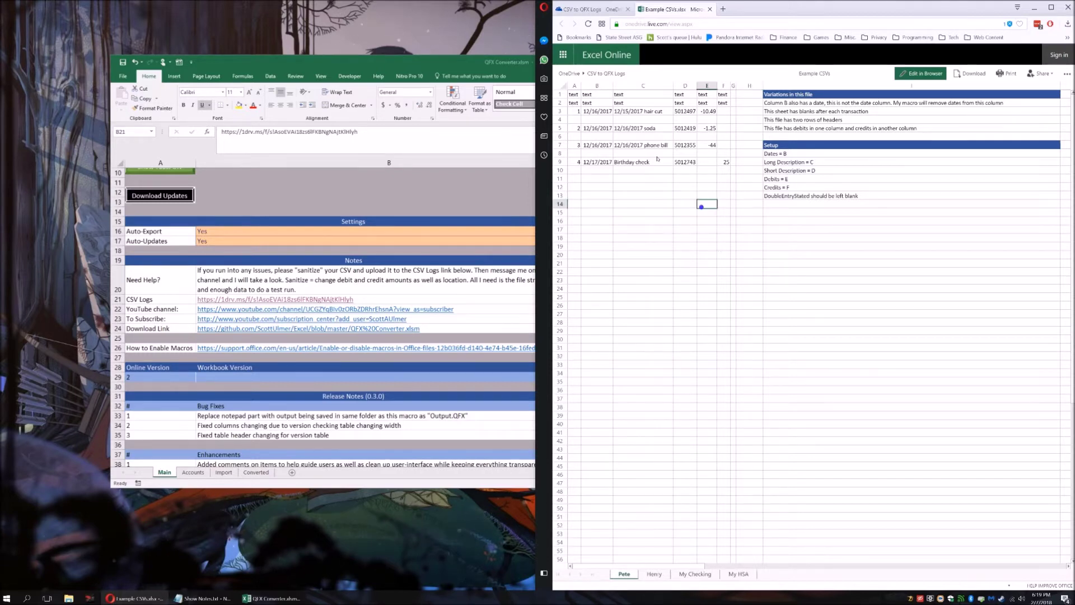
left_click(782, 95)
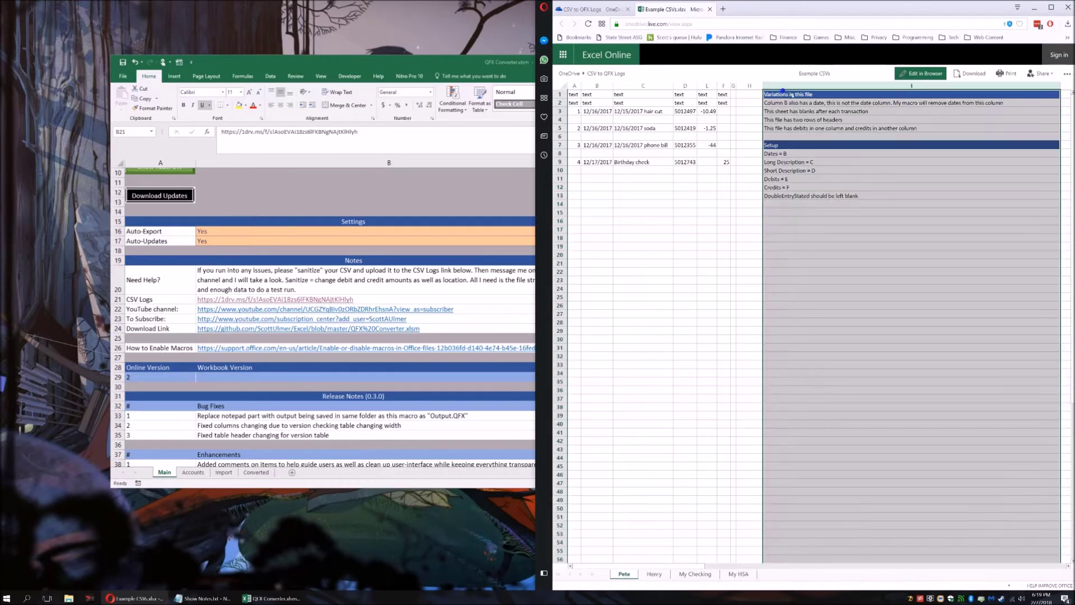
left_click(804, 111)
left_click_drag(575, 110, 577, 163)
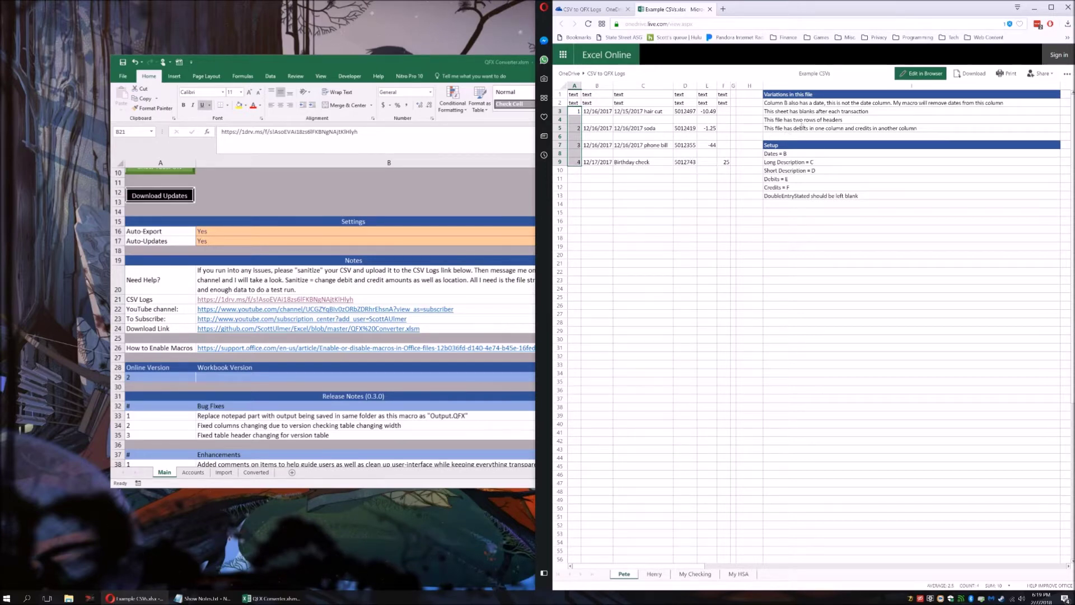
left_click(573, 94)
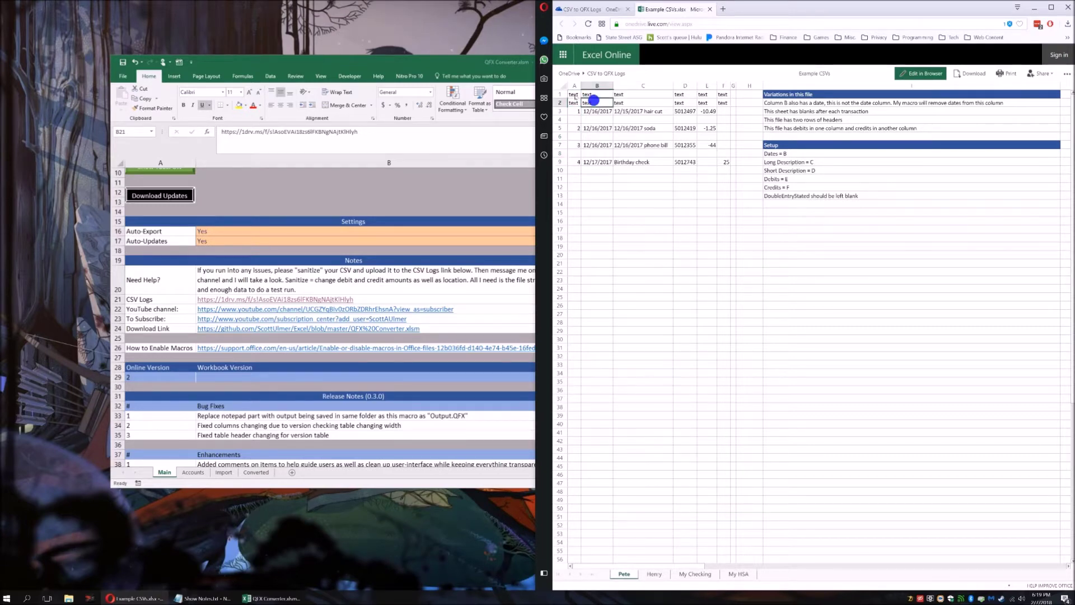
left_click_drag(595, 95, 726, 103)
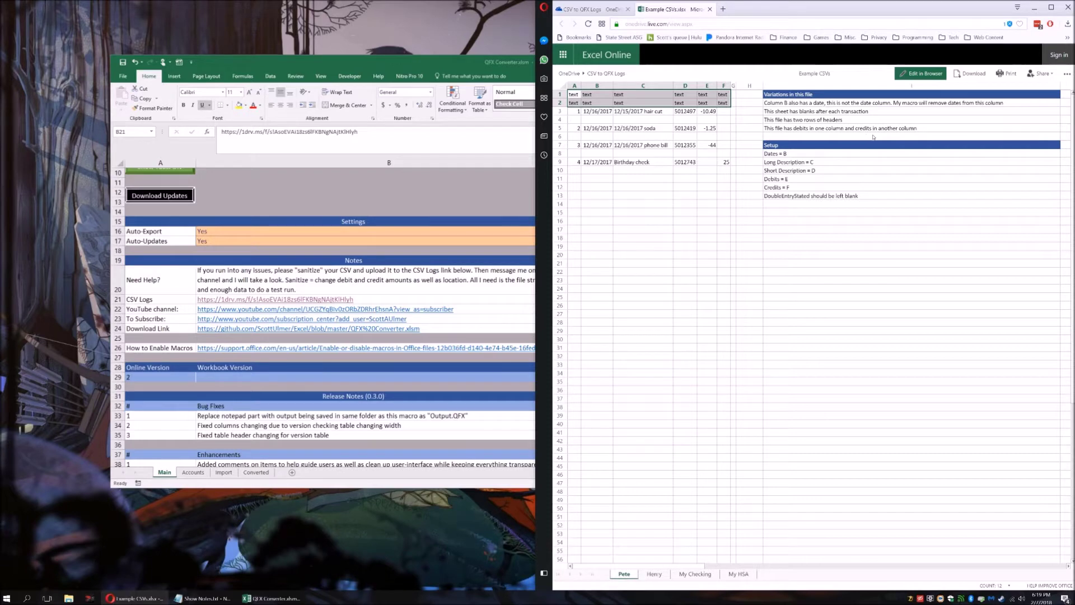
left_click(544, 117)
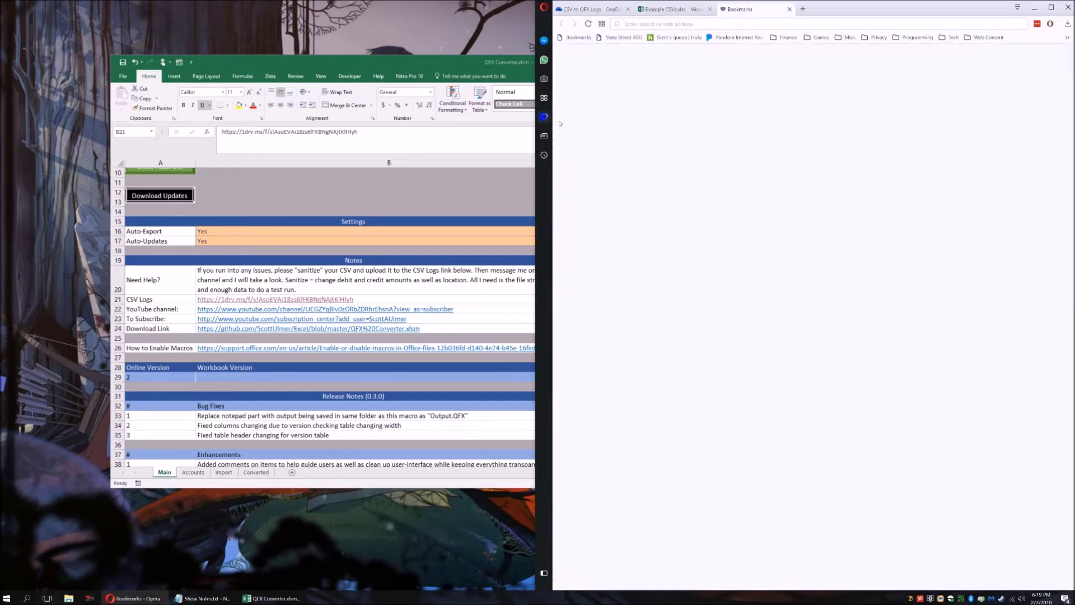
left_click(544, 117)
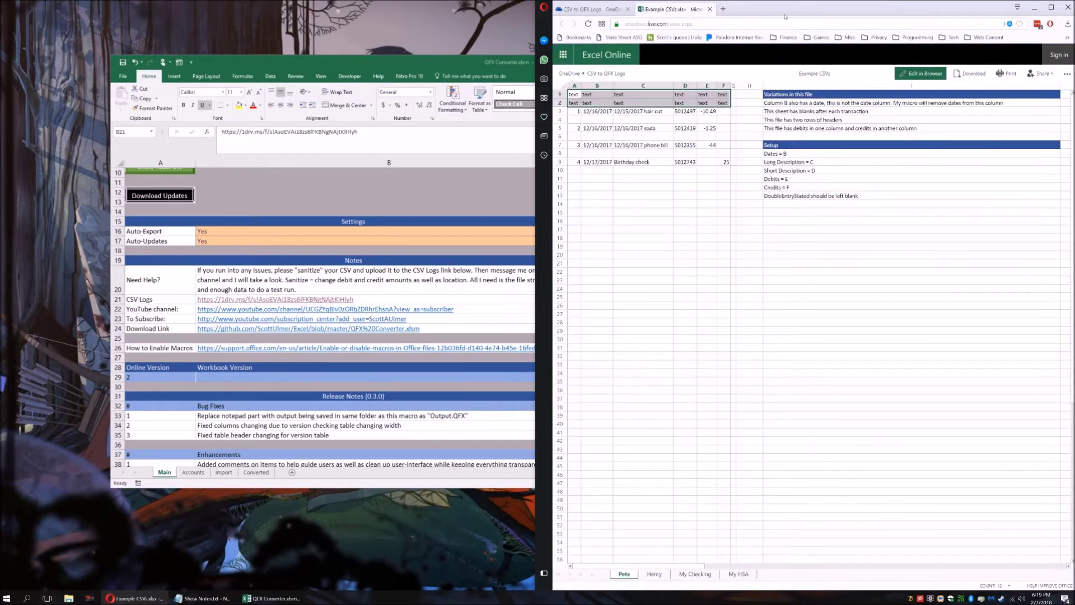
Check the blank row 4, the debit column E and the Setup notes on the first sheet
left_click(558, 120)
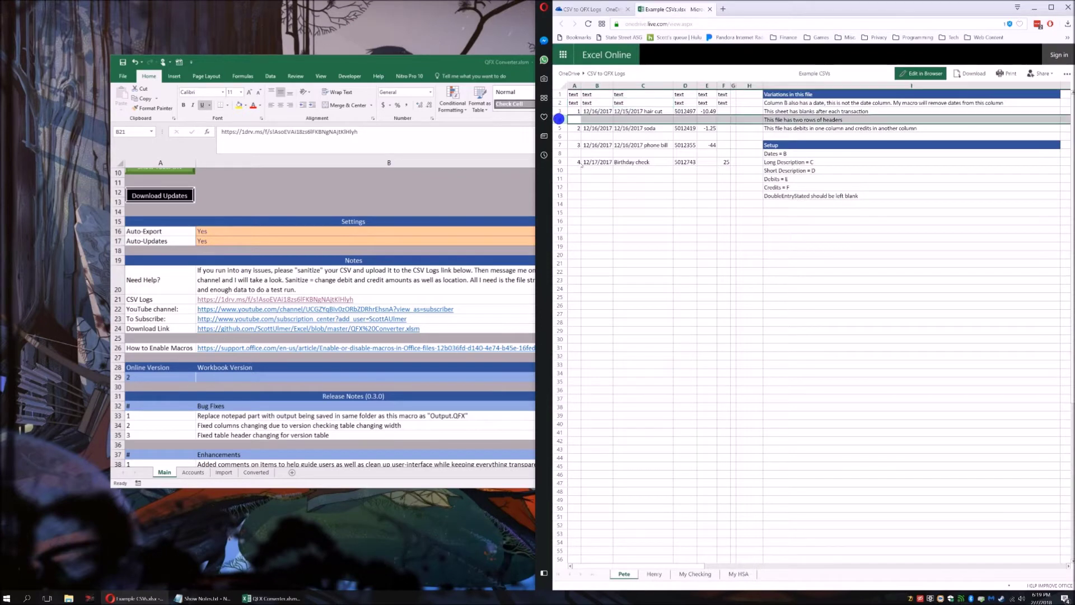
left_click(890, 128)
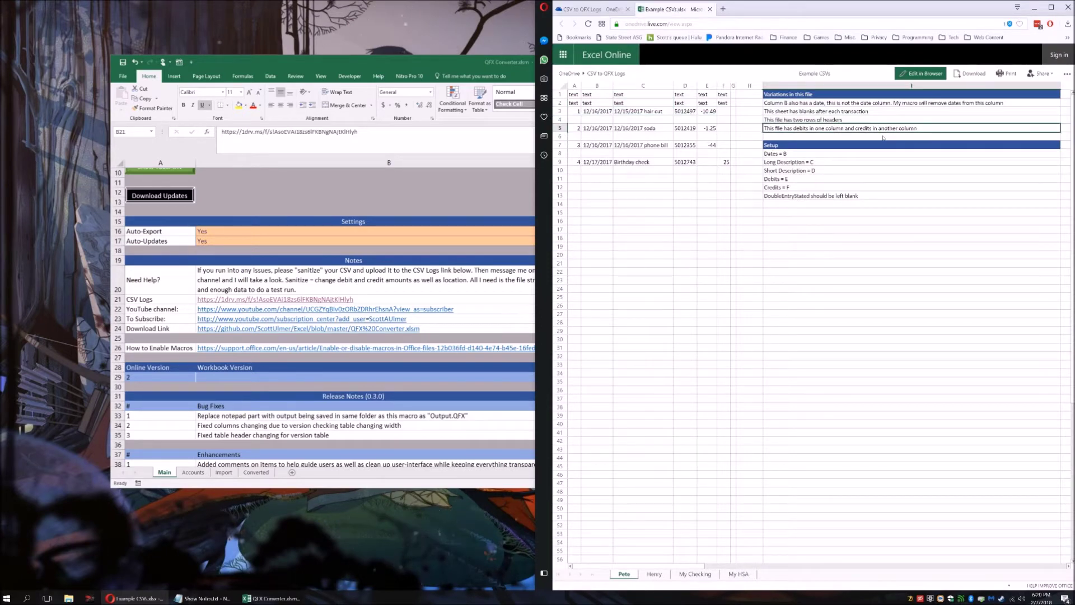
left_click(709, 85)
left_click(877, 204)
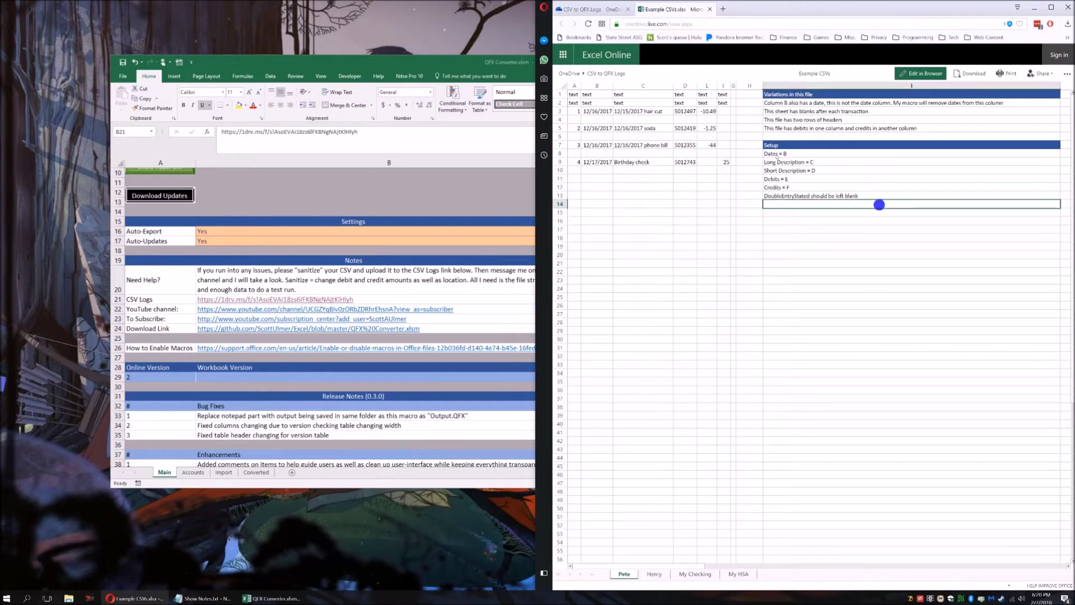
left_click(781, 145)
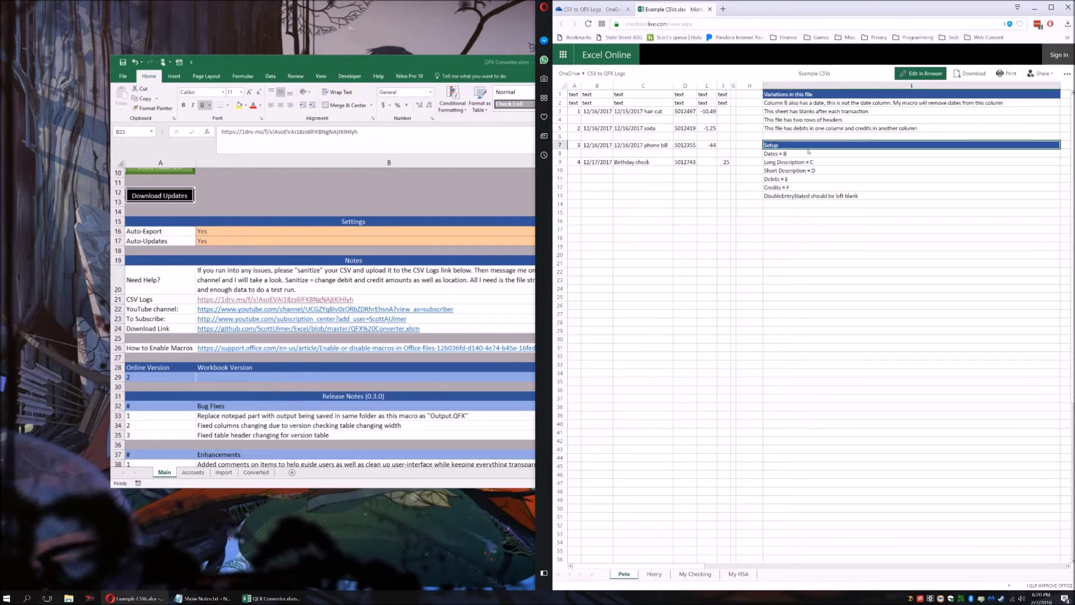
Compare the second sheet's layout with the first, examining its column B amounts, column C descriptions and column E Debit/Credit types
left_click(653, 574)
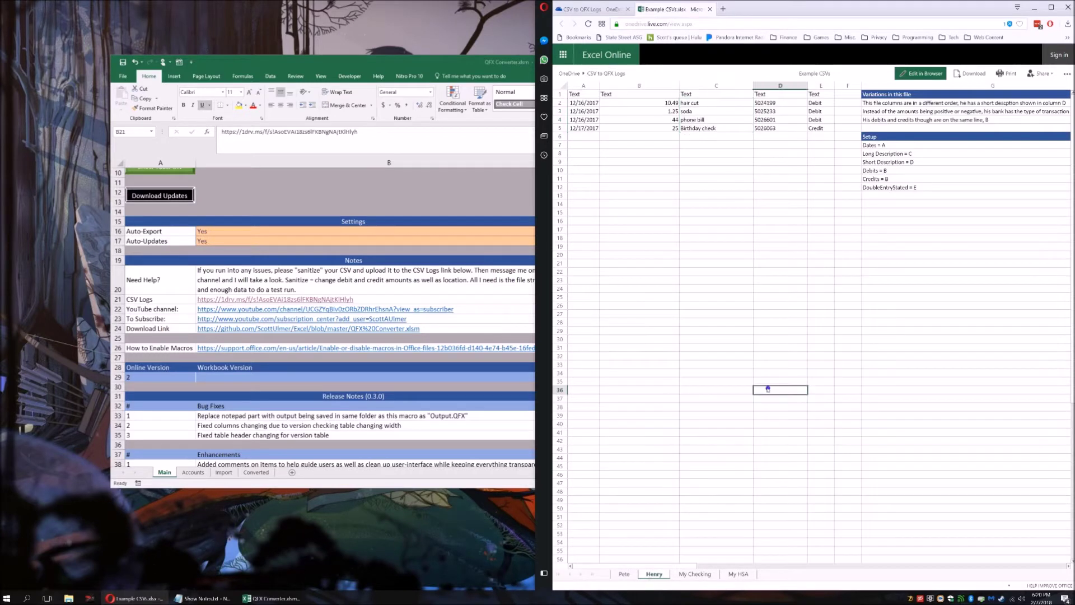
left_click(624, 574)
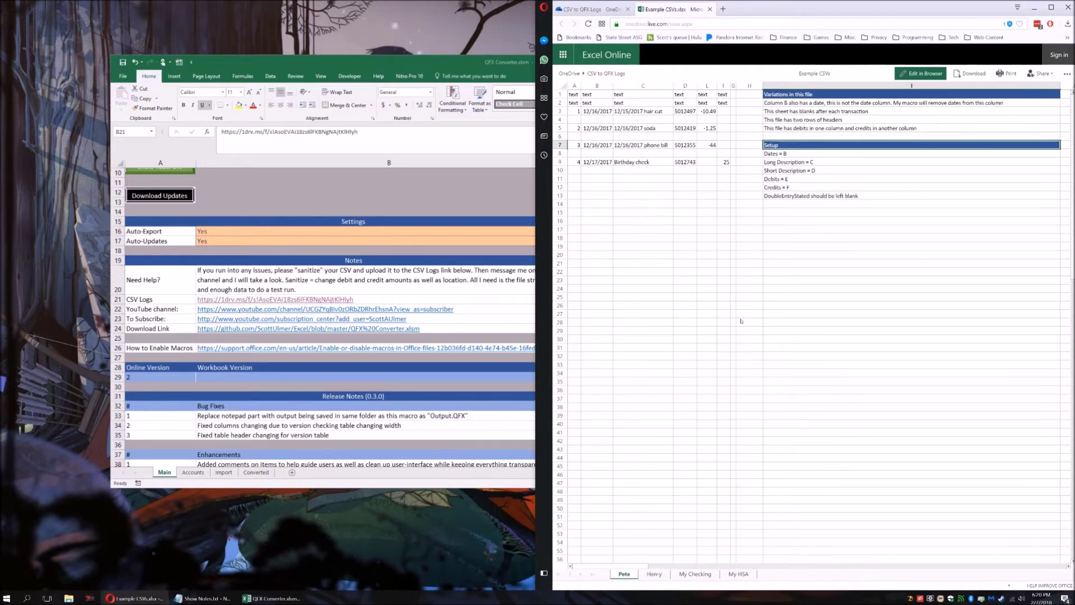
left_click(654, 574)
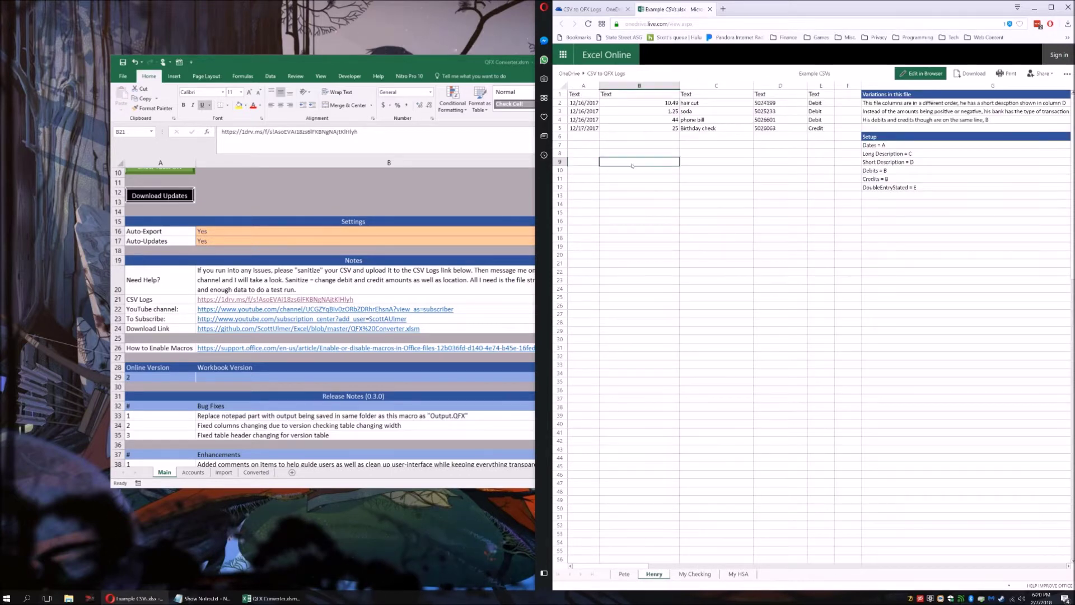
left_click(665, 103)
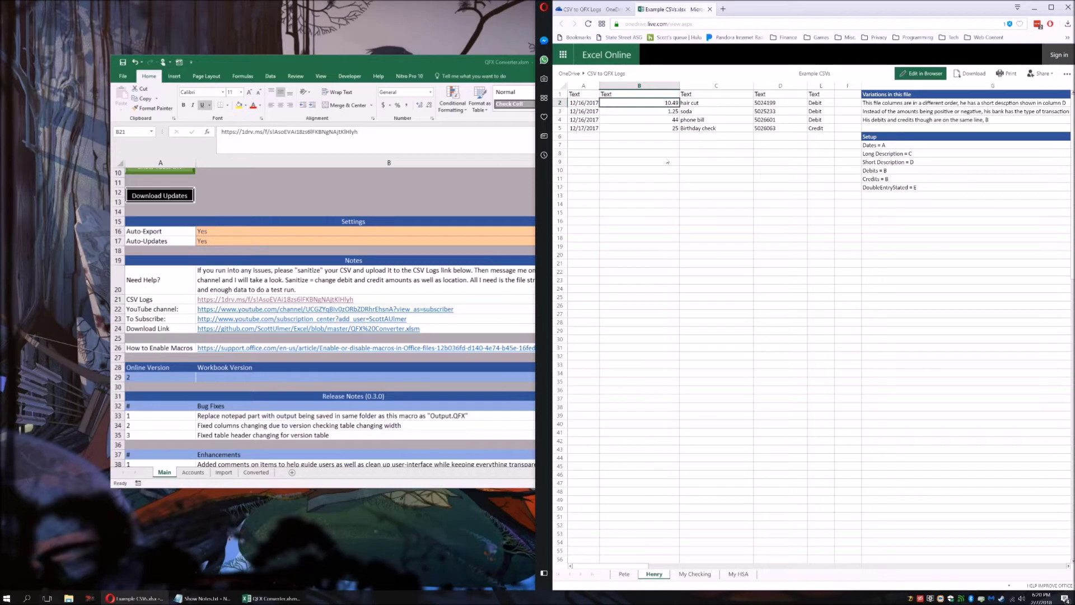
left_click(722, 105)
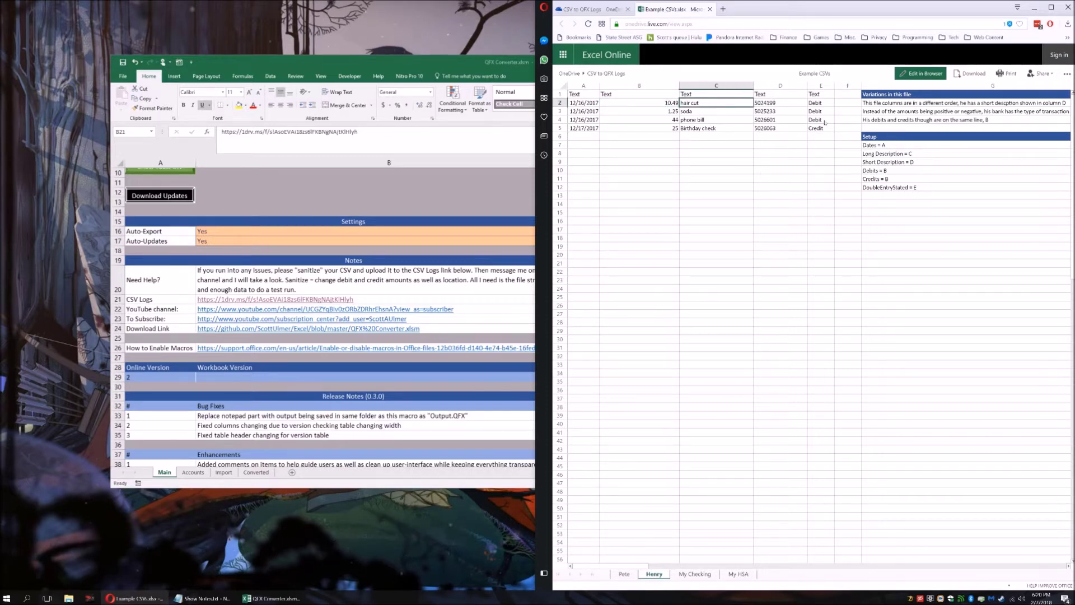
left_click(821, 104)
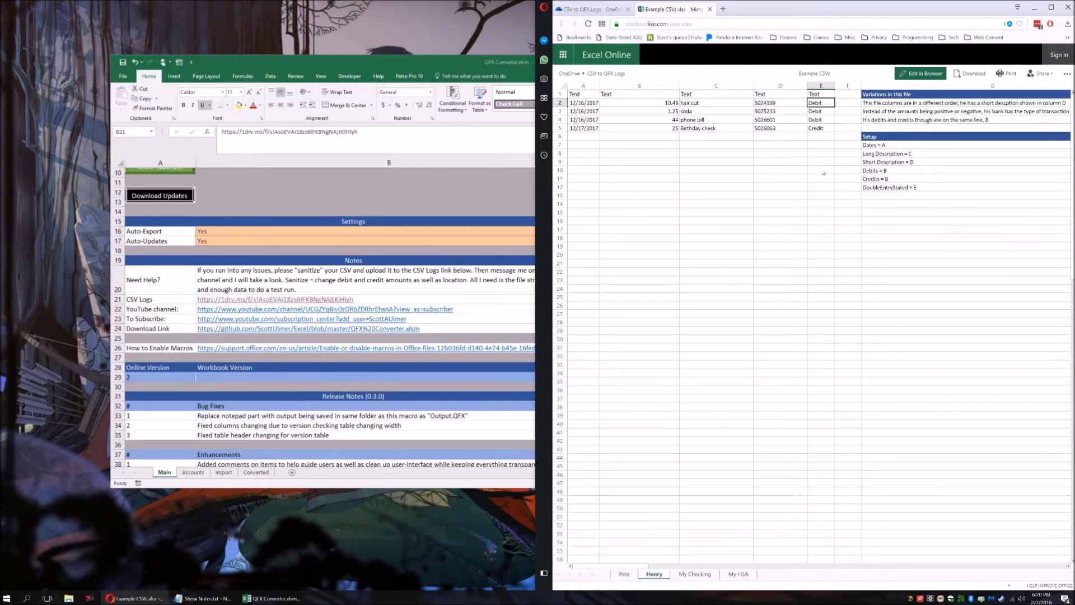
left_click(690, 128)
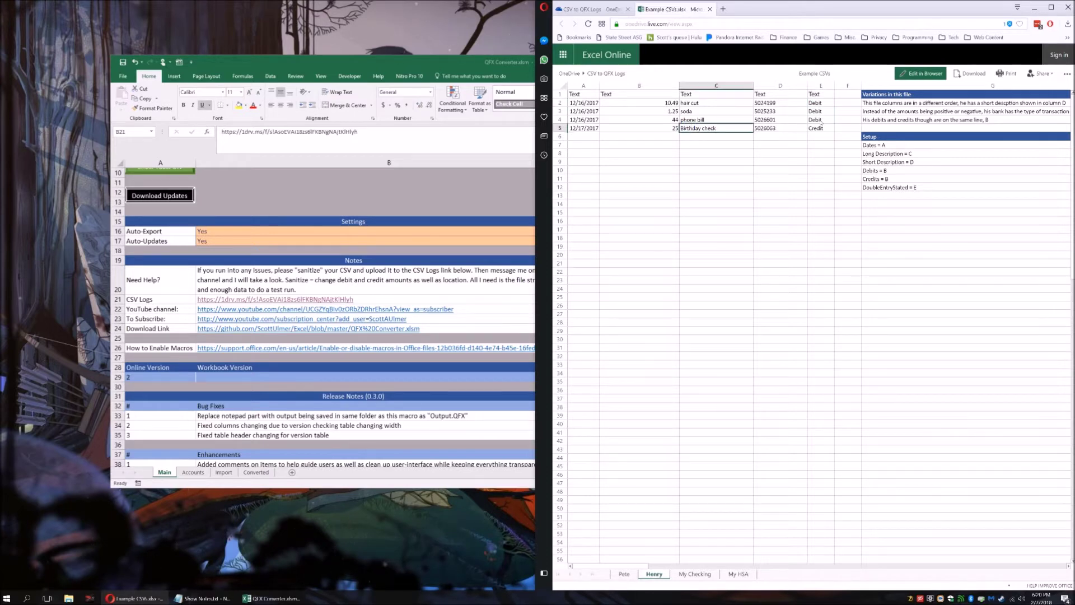
left_click(652, 129)
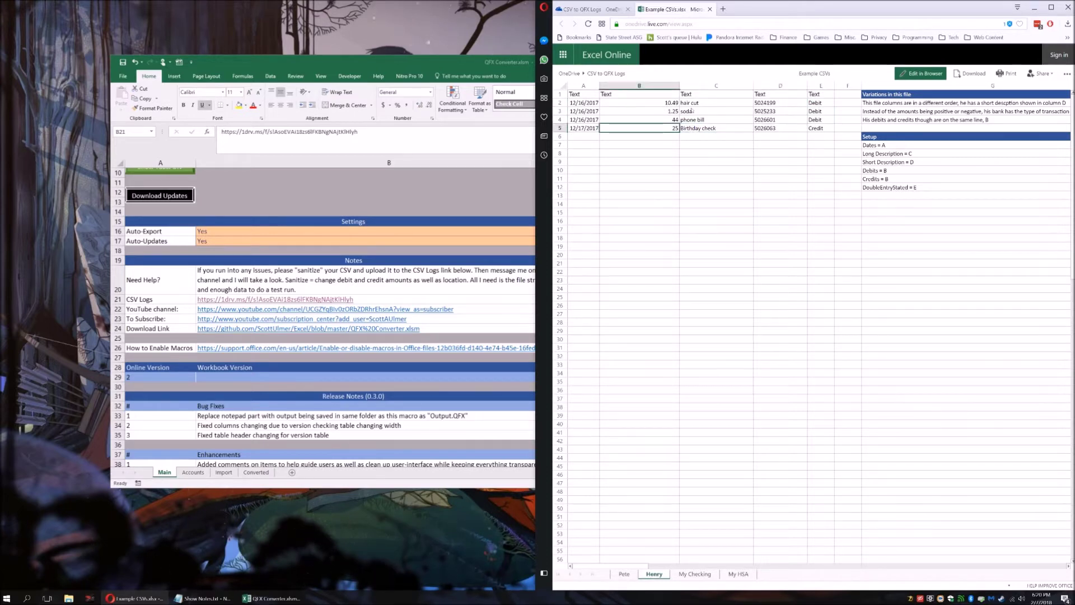
left_click(650, 121)
left_click(816, 112)
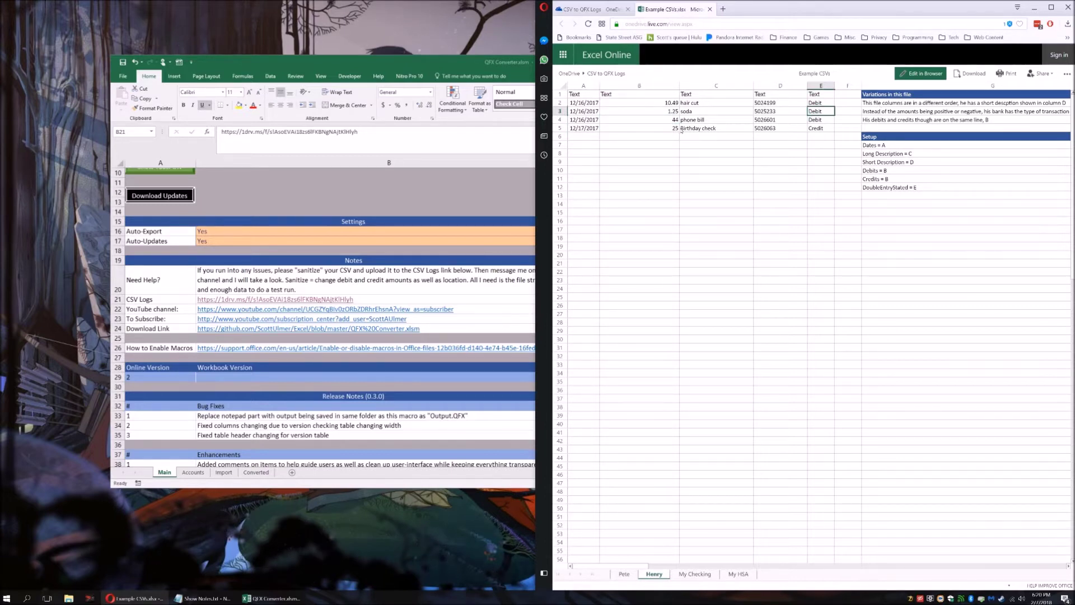
Examine the My Checking sheet's empty top rows, its header in row 4, the gap in row 5 and the data in rows 6 to 9
left_click(694, 573)
left_click(721, 450)
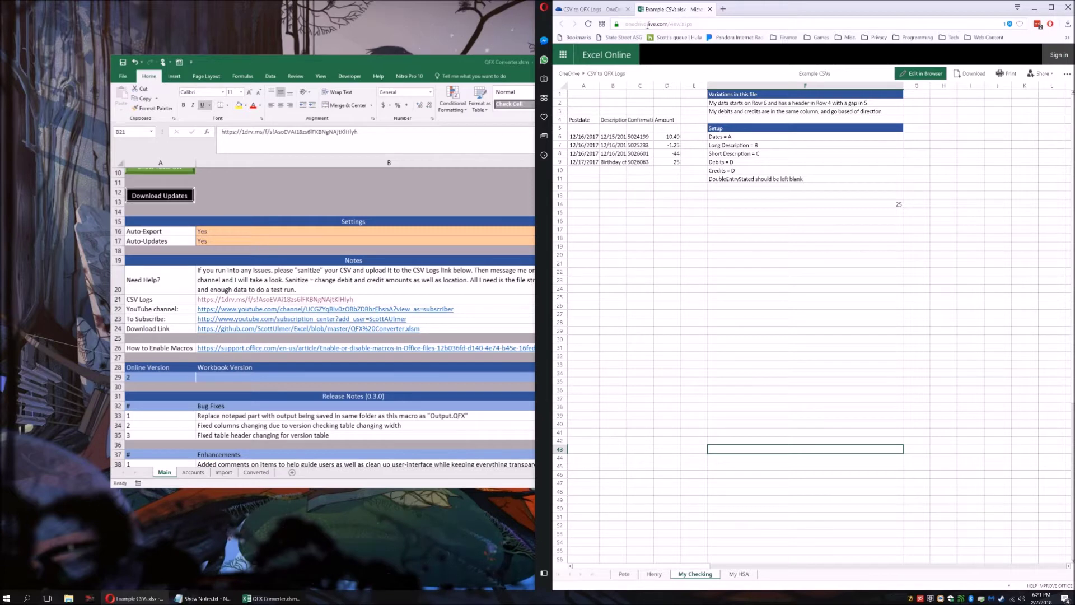
left_click(619, 111)
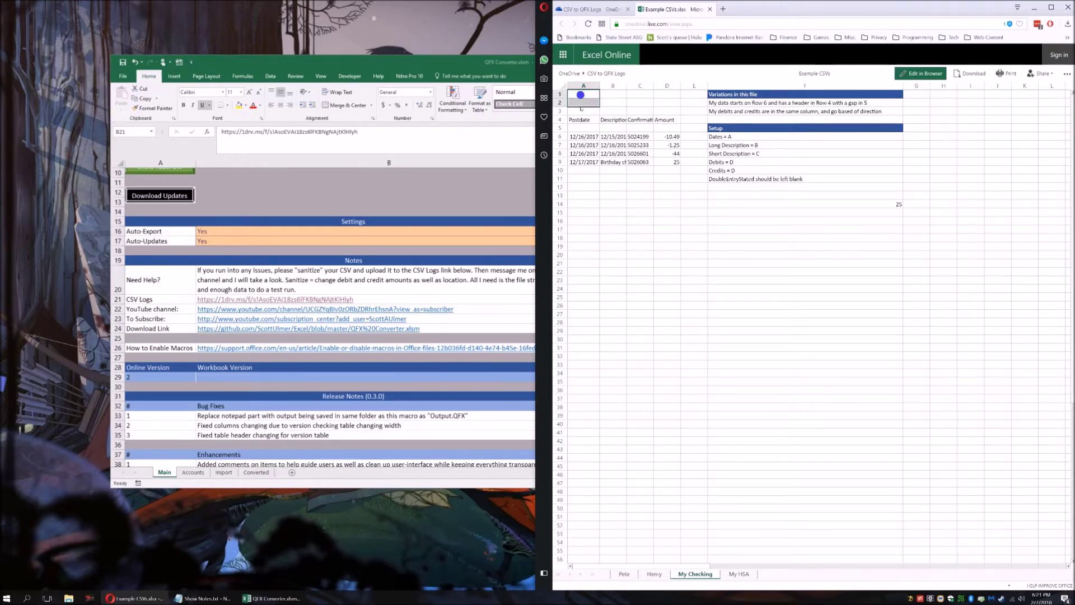
left_click(583, 119)
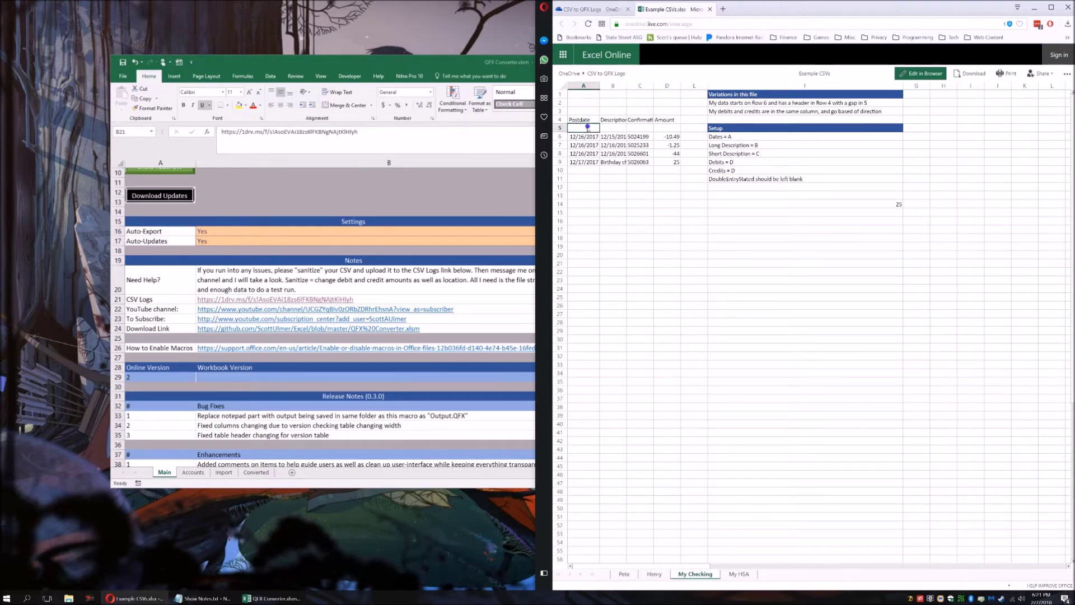
left_click_drag(582, 137, 670, 163)
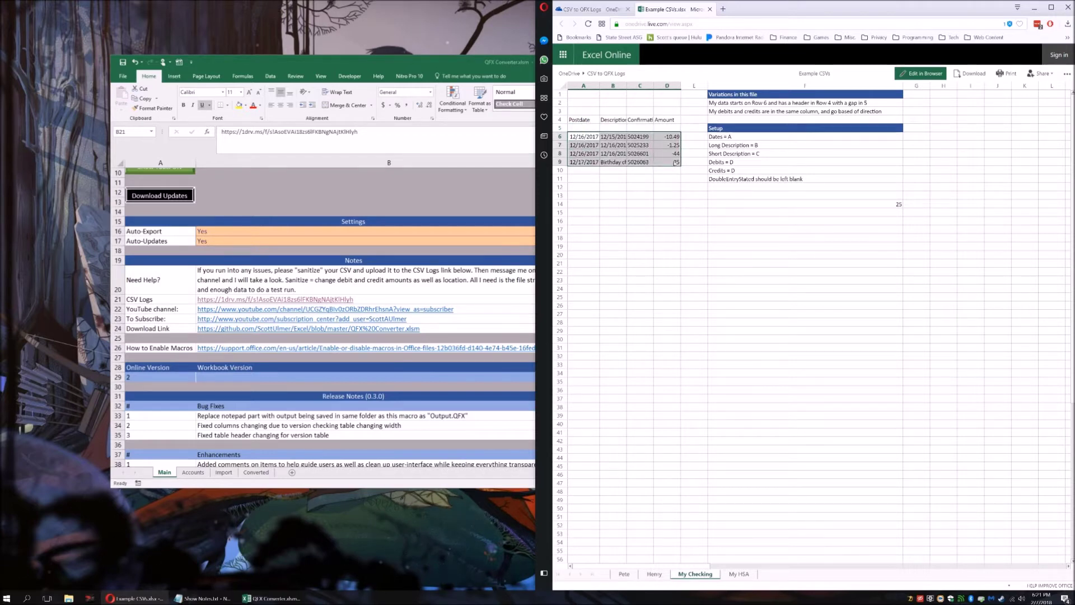
Auto-fit the Description column on the My Checking sheet and review its descriptions, confirmation numbers and amounts
left_click(611, 138)
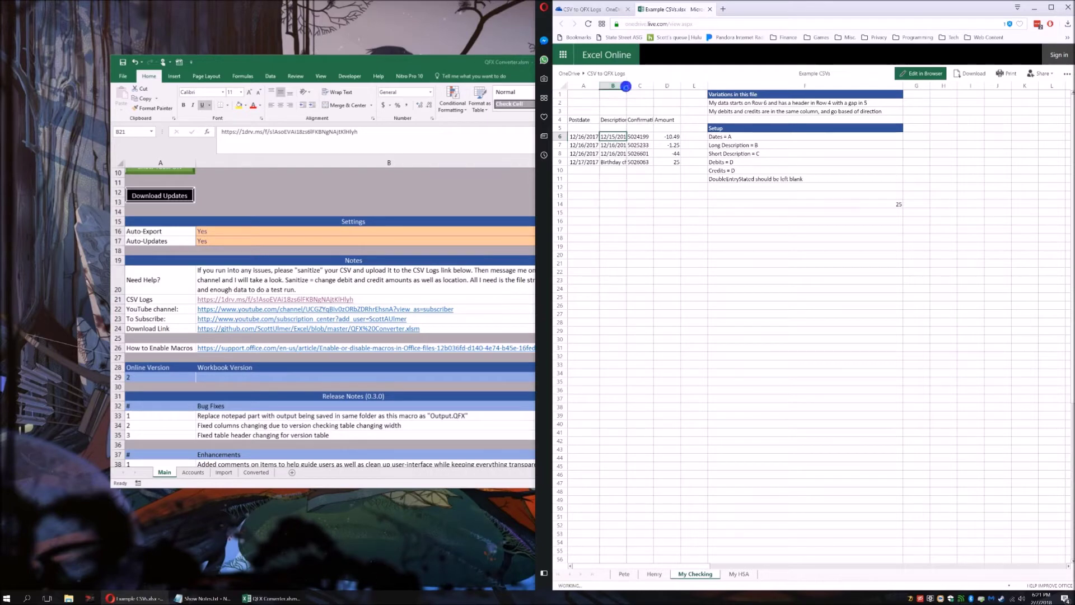
double_click(628, 85)
left_click(641, 153)
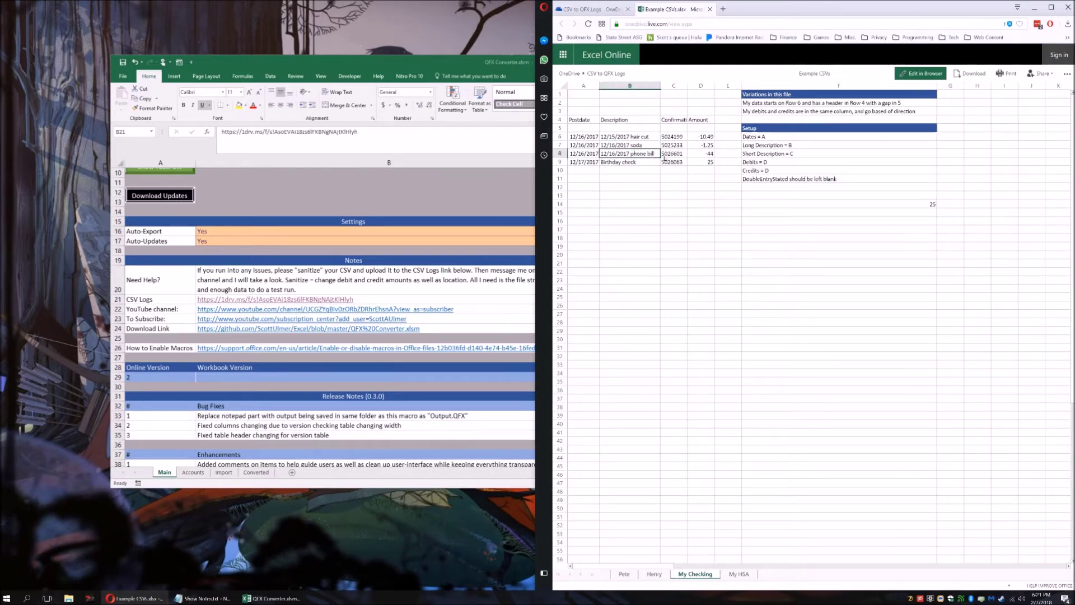
left_click_drag(675, 137, 677, 164)
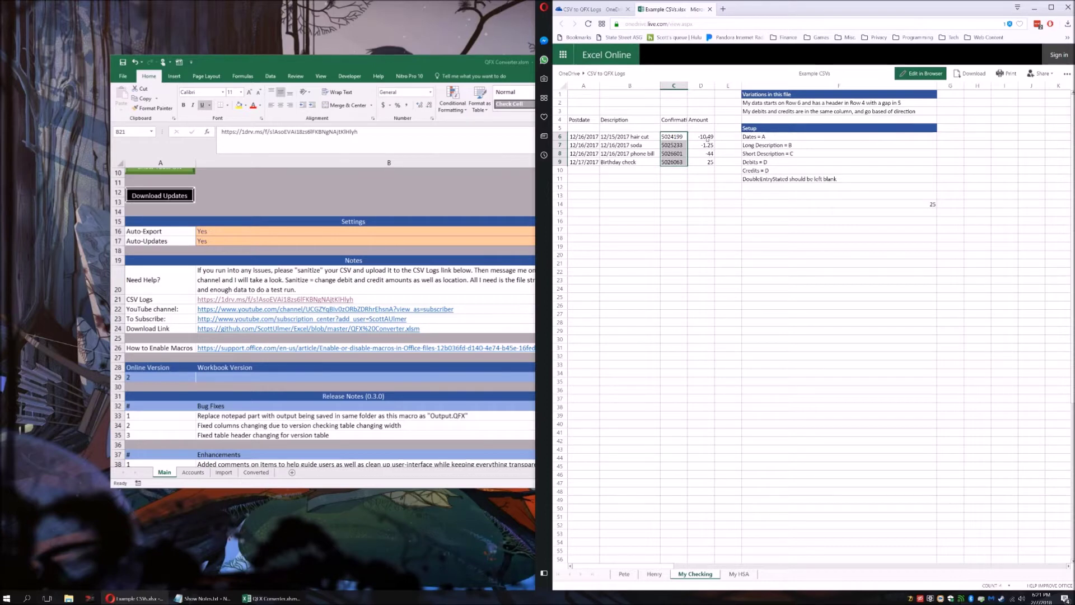
left_click(706, 137)
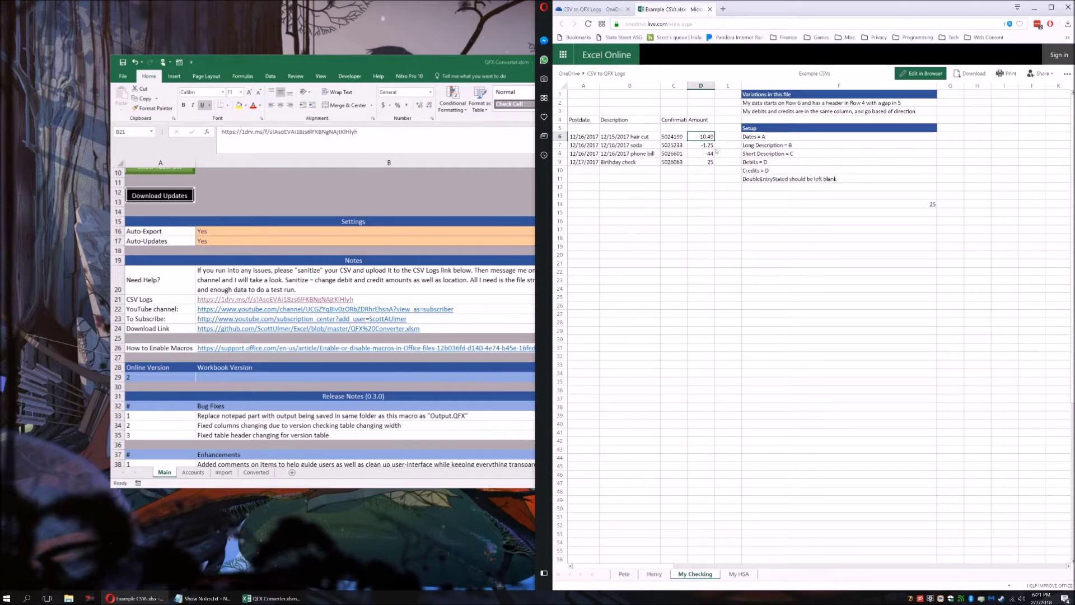
Examine the Account and Activity columns in rows 2 to 5 of the My HSA sheet
left_click(737, 572)
left_click(664, 212)
left_click_drag(664, 211, 459, 205)
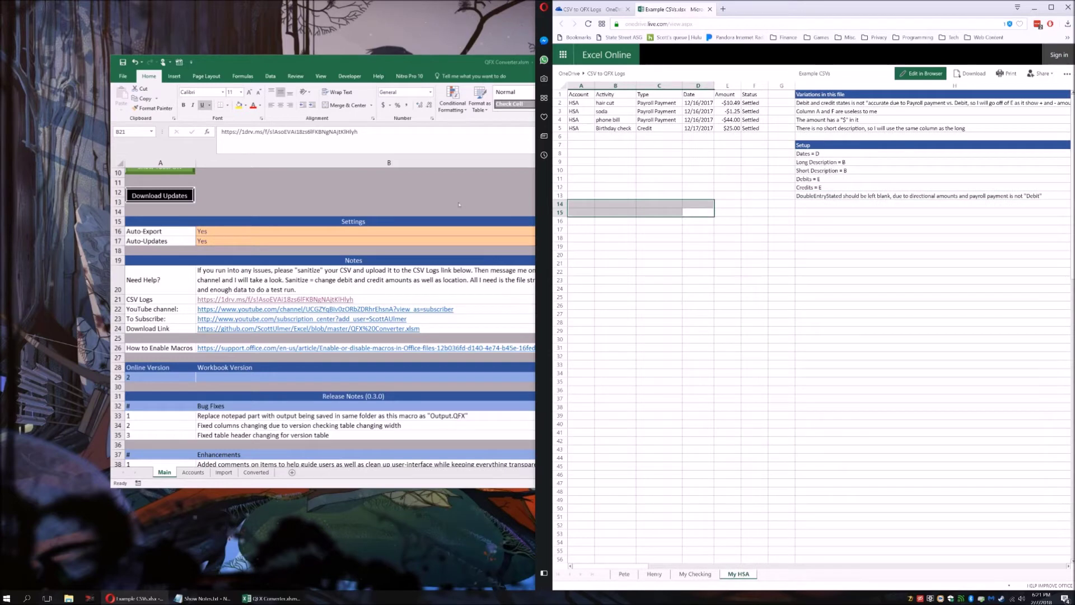
left_click(601, 112)
left_click_drag(582, 102, 583, 129)
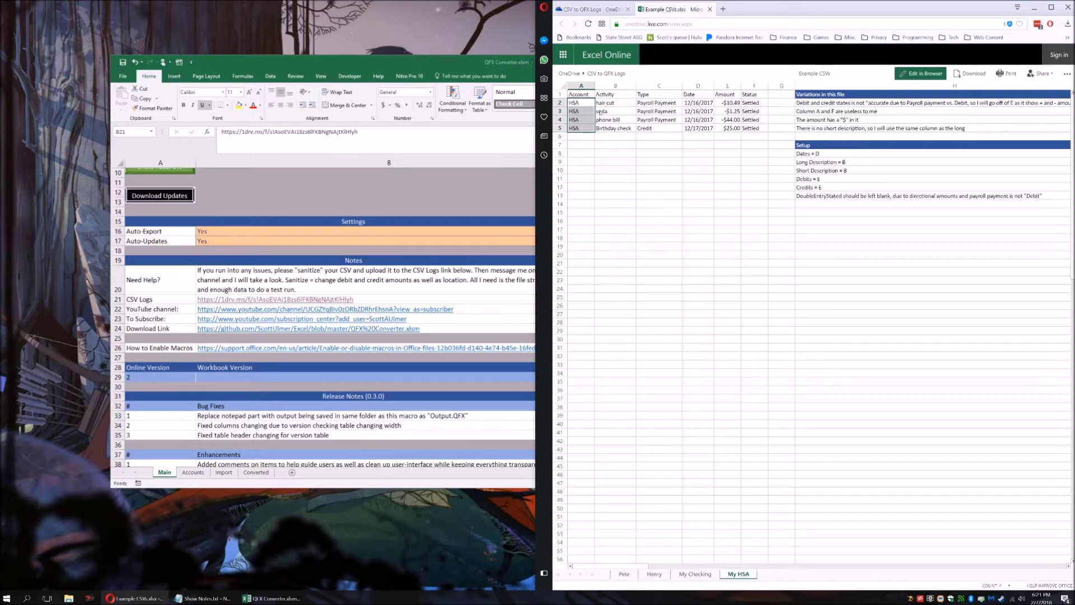
left_click(615, 103)
left_click_drag(615, 103, 597, 124)
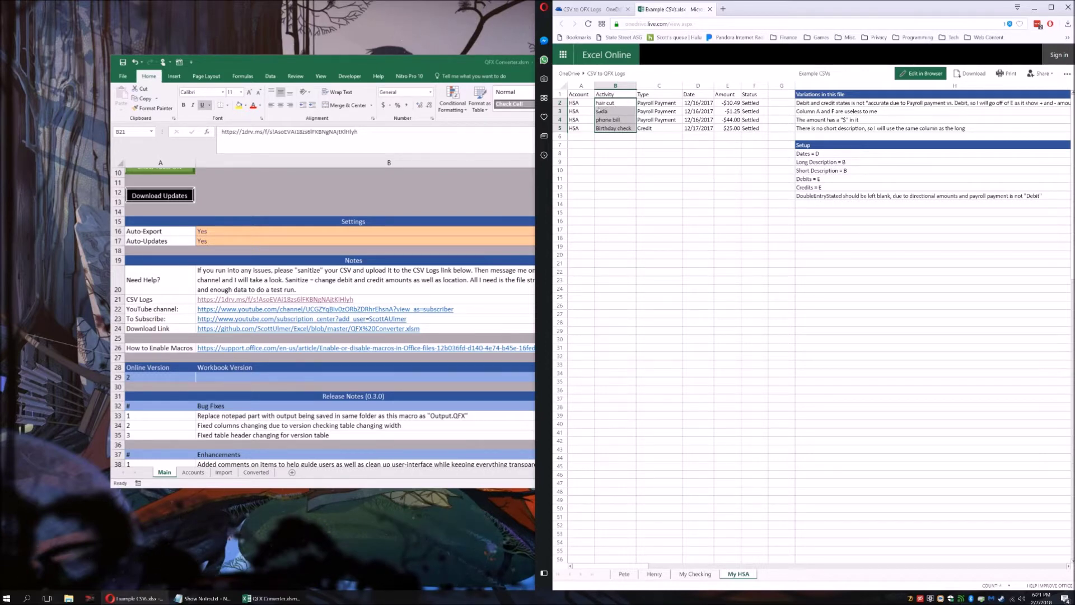
Examine the Type, Amount, Date and Status columns in rows 2 to 5 of the My HSA sheet
left_click_drag(658, 103, 671, 130)
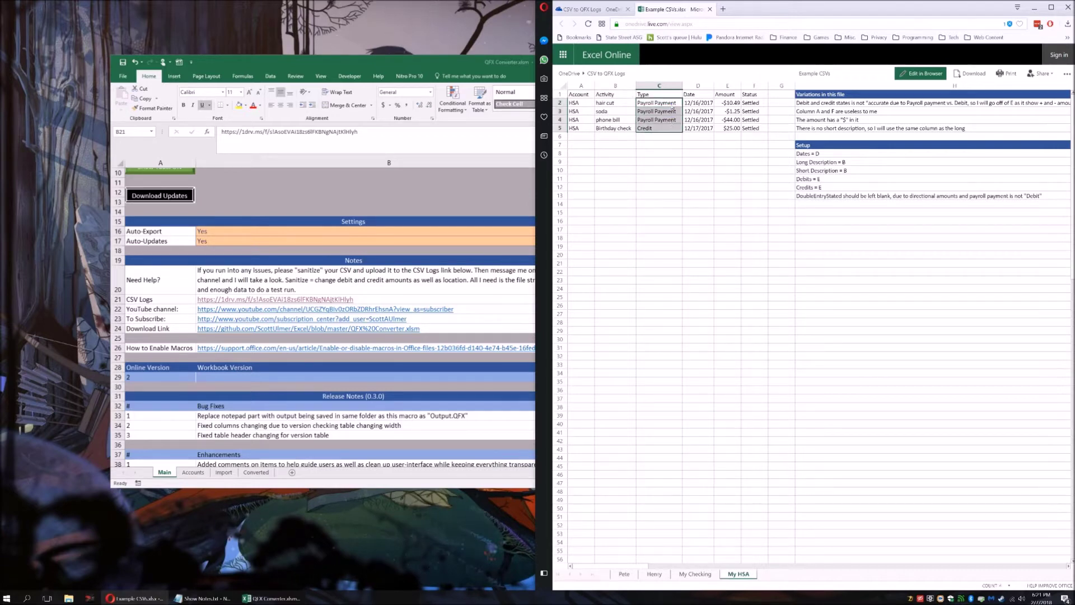
left_click(654, 129)
left_click(660, 105)
left_click_drag(659, 105, 663, 128)
left_click_drag(721, 104, 728, 133)
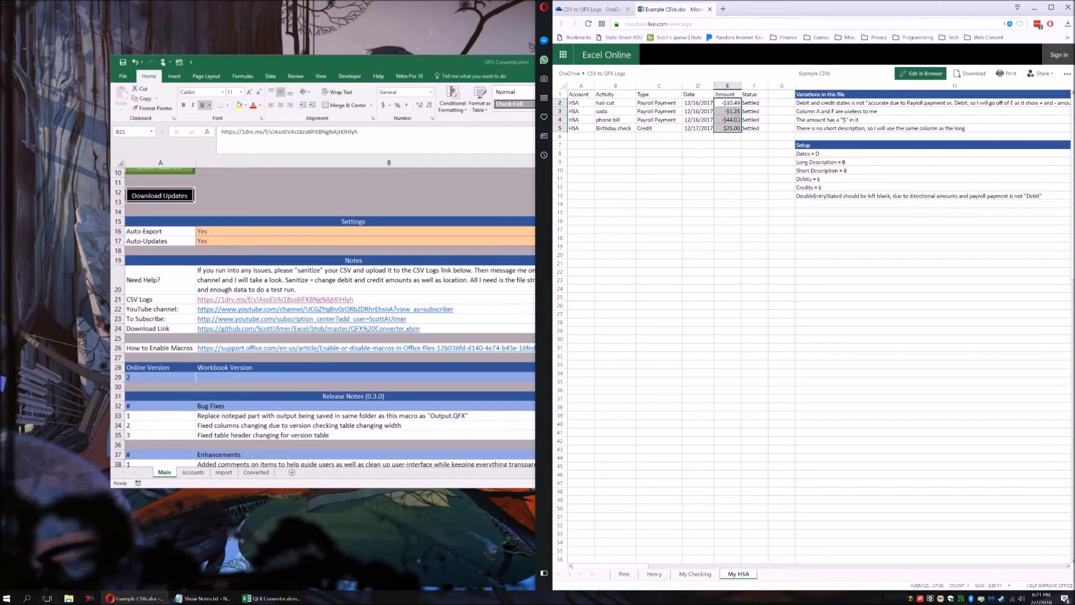
left_click_drag(702, 102, 700, 128)
left_click_drag(752, 96, 754, 128)
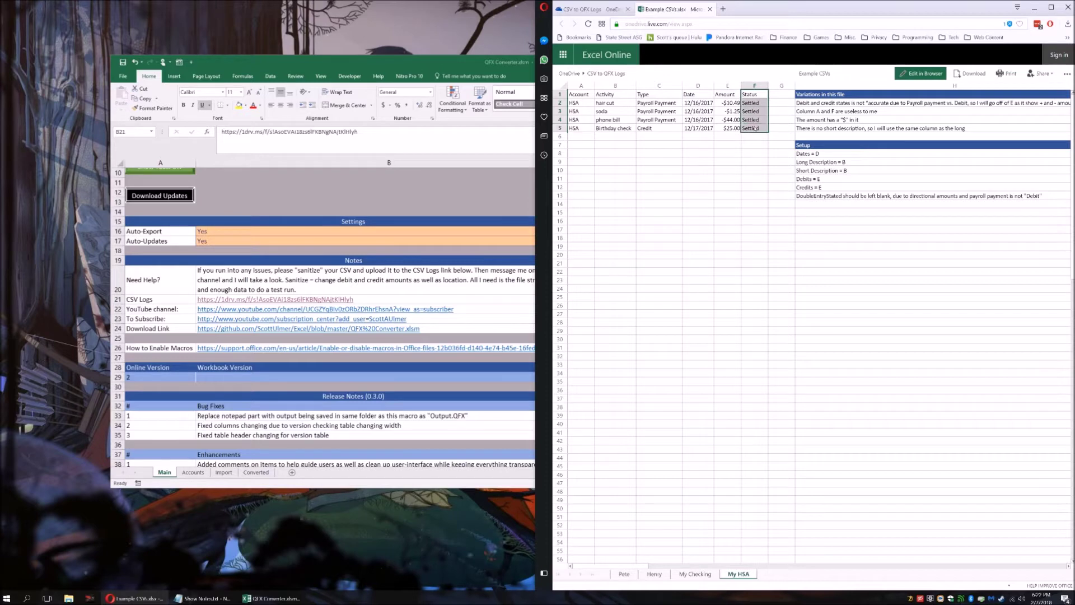
left_click(922, 231)
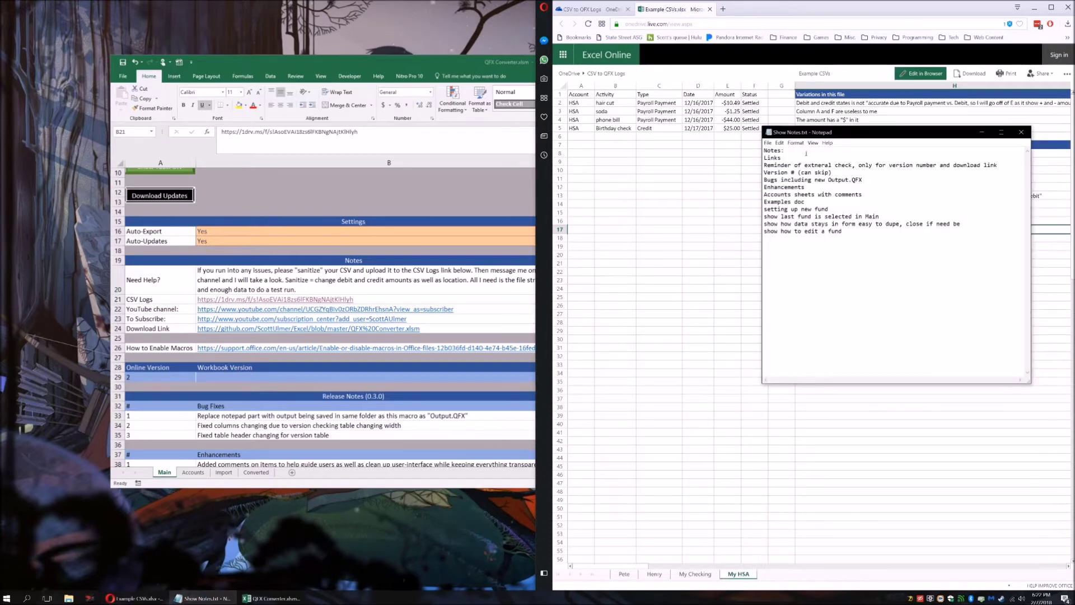
Switch to the QFX Converter workbook and compare the Online Version, Workbook Version and Auto-Updates cells on the Main sheet
left_click(485, 210)
scroll(478, 211, "up", 3)
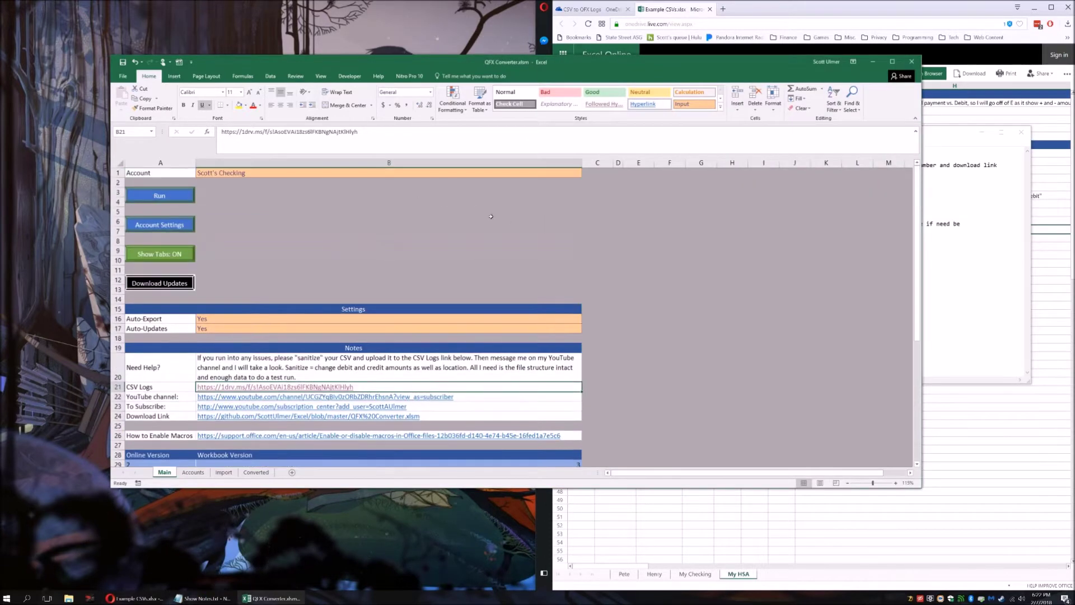
scroll(508, 221, "down", 2)
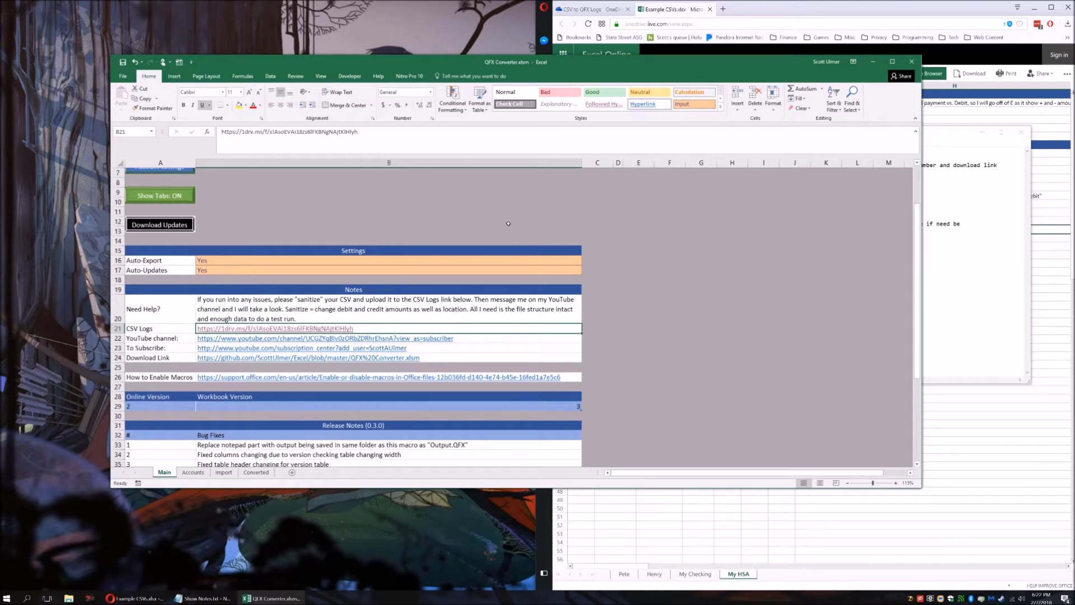
left_click(160, 407)
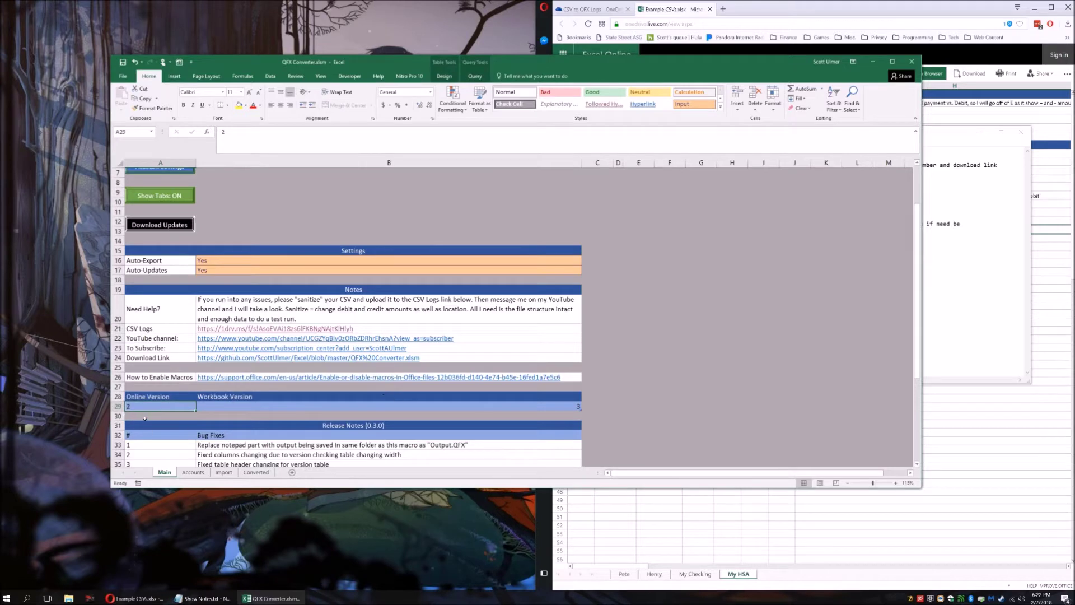
left_click(279, 406)
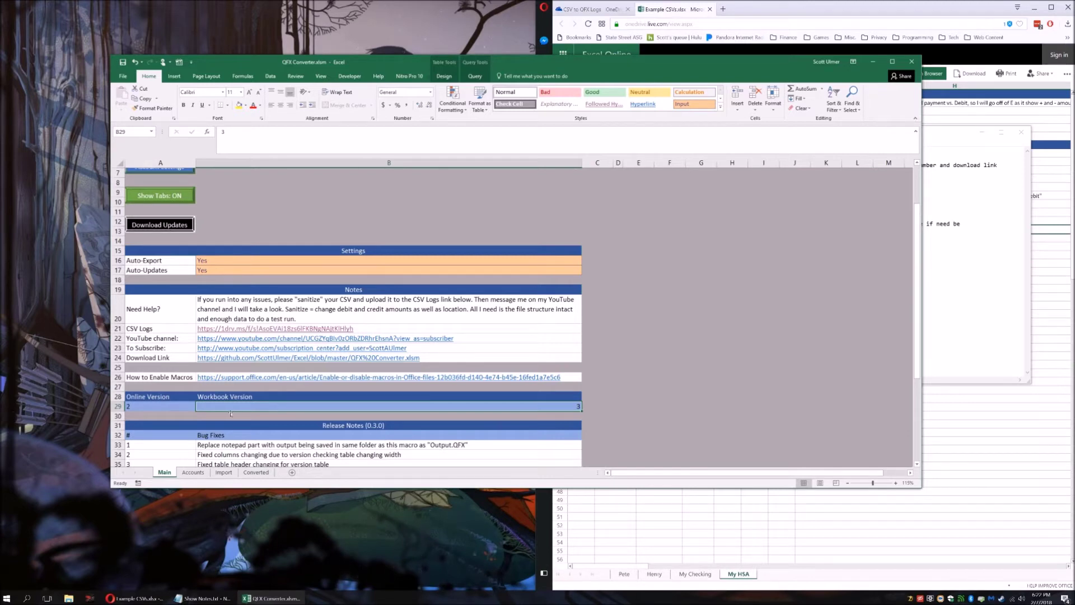
left_click(180, 404)
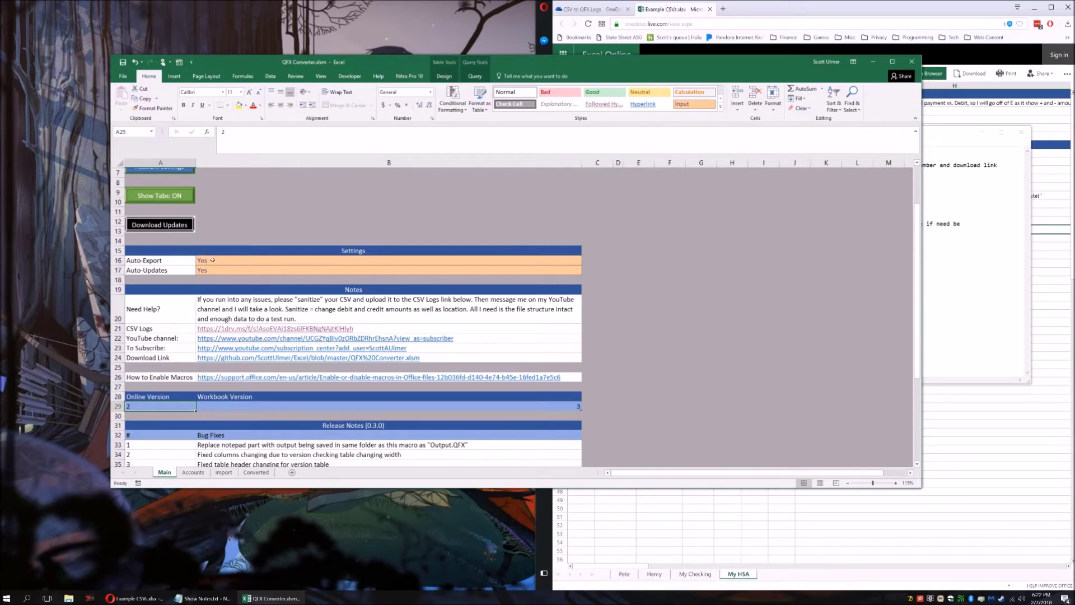
left_click(229, 268)
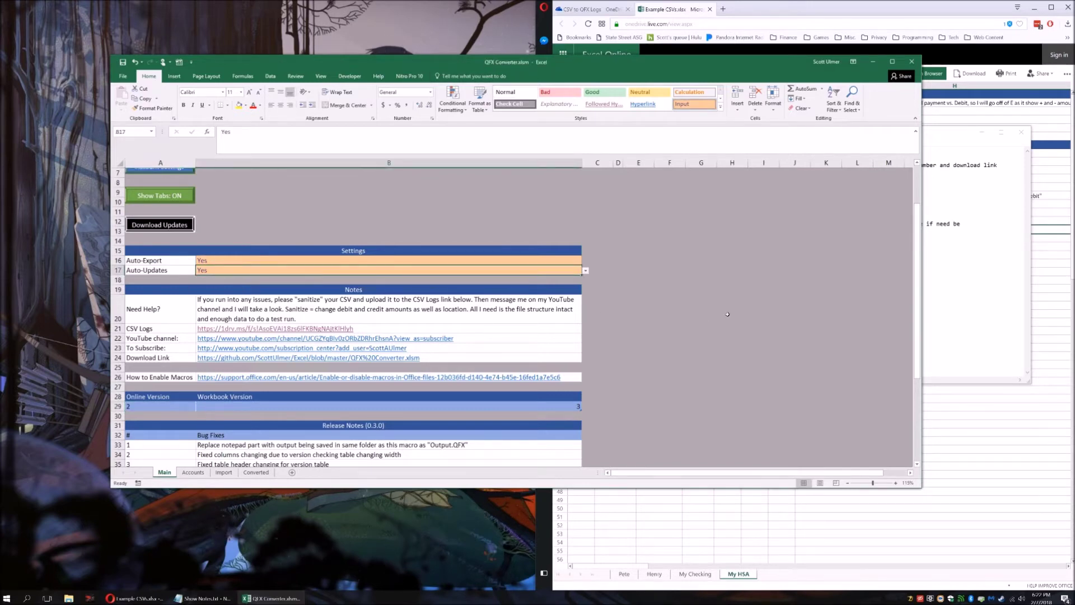
left_click(699, 358)
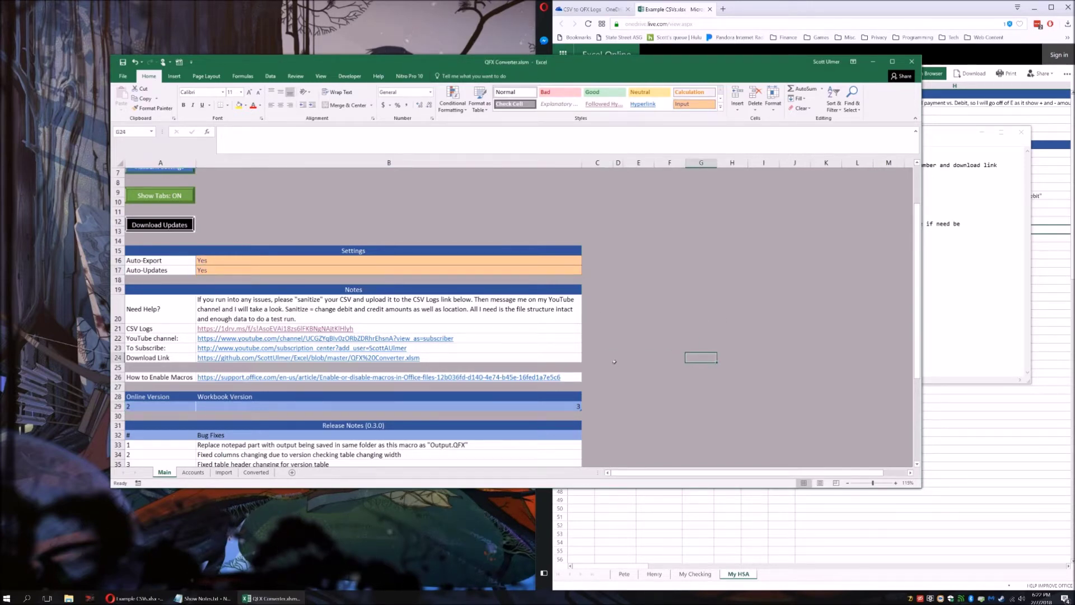
left_click(559, 409)
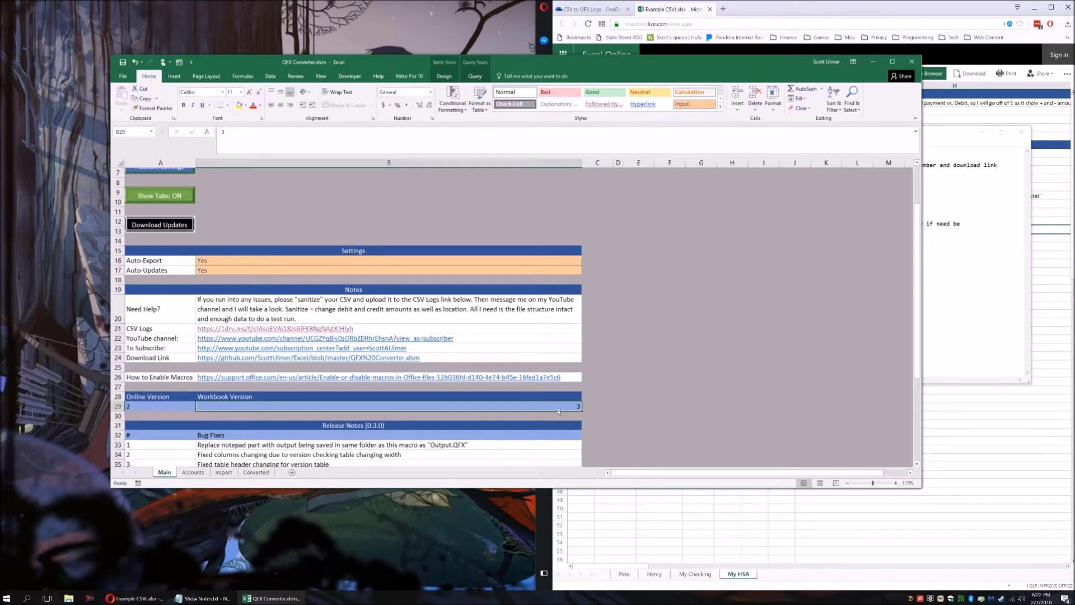
left_click(700, 344)
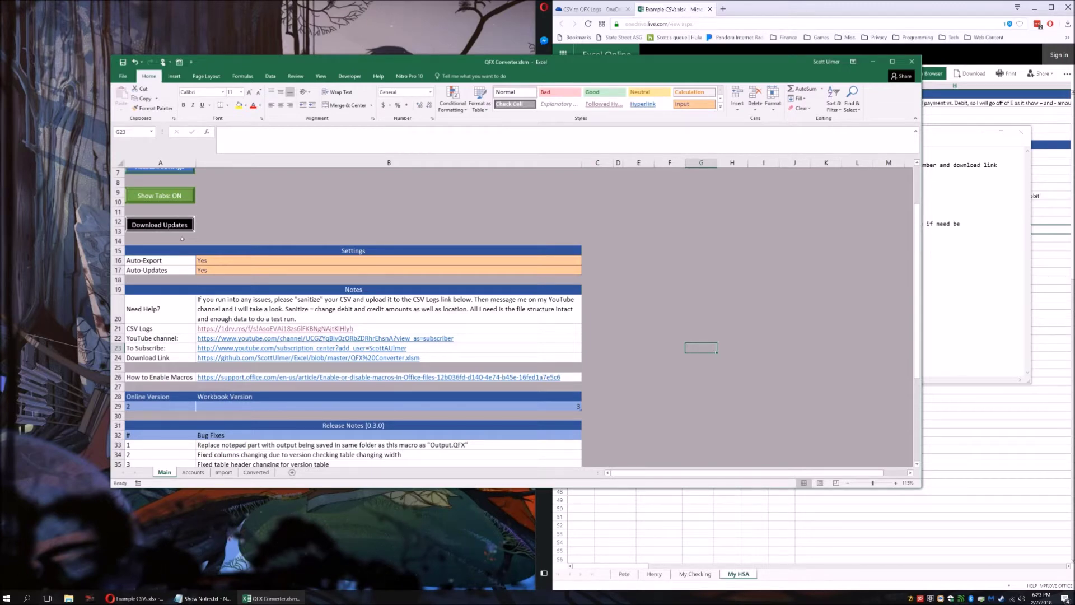
left_click(942, 308)
left_click(699, 309)
left_click(698, 364)
Look over the Bug Fixes and Enhancements lists in the Release Notes section of the Main sheet
scroll(698, 364, "down", 3)
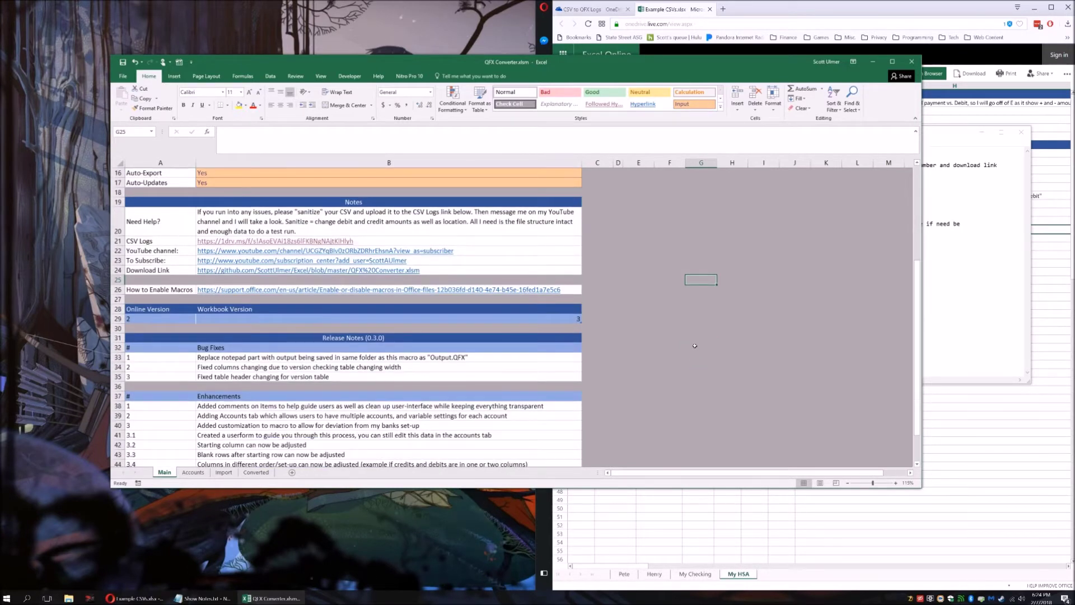
left_click(692, 352)
left_click(665, 367)
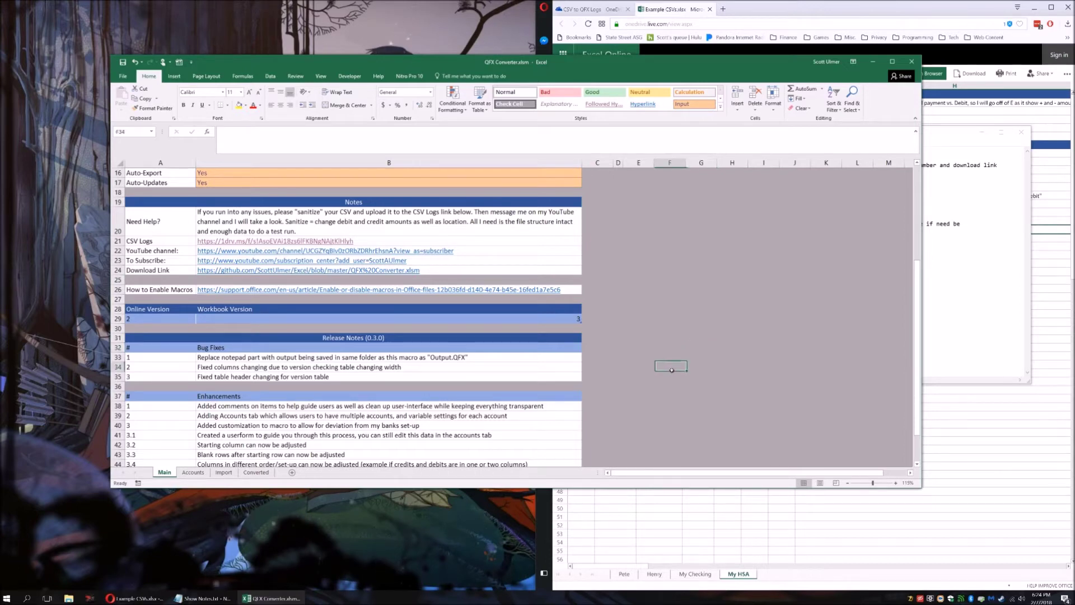
left_click(649, 345)
scroll(651, 333, "down", 2)
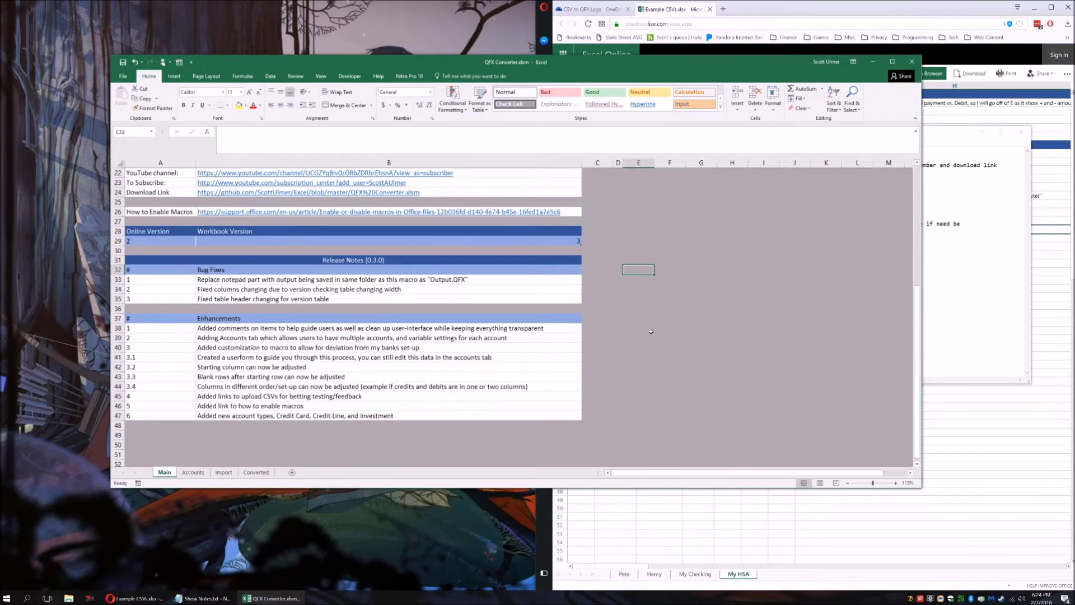
left_click(665, 341)
key("Up")
key("Up")
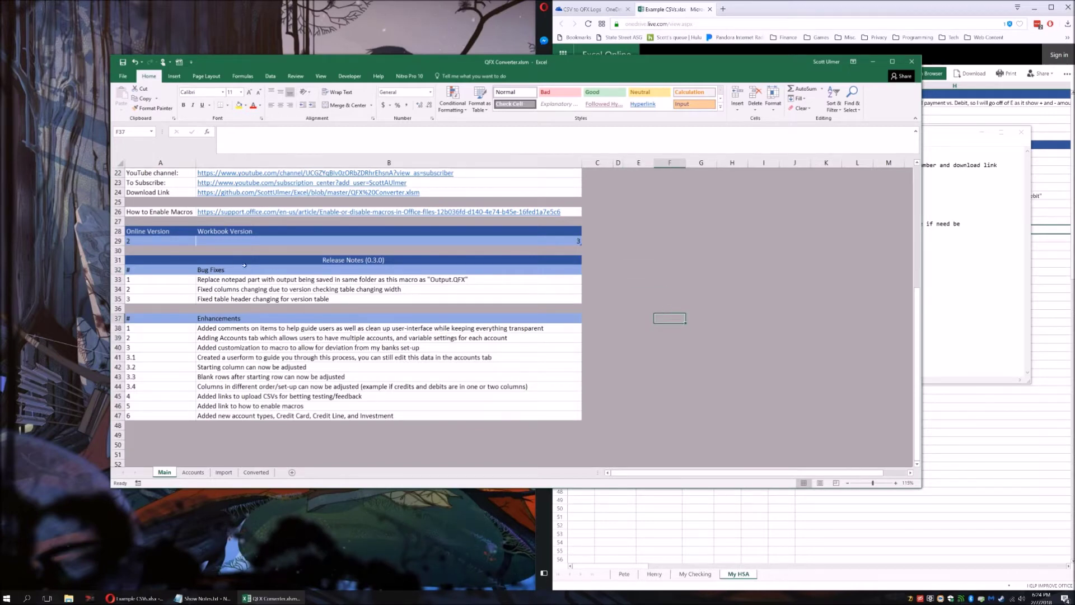
Check the show notes in Notepad, and review bug fixes 1 and 2 and the Online Version cells in the QFX Converter workbook
left_click(973, 293)
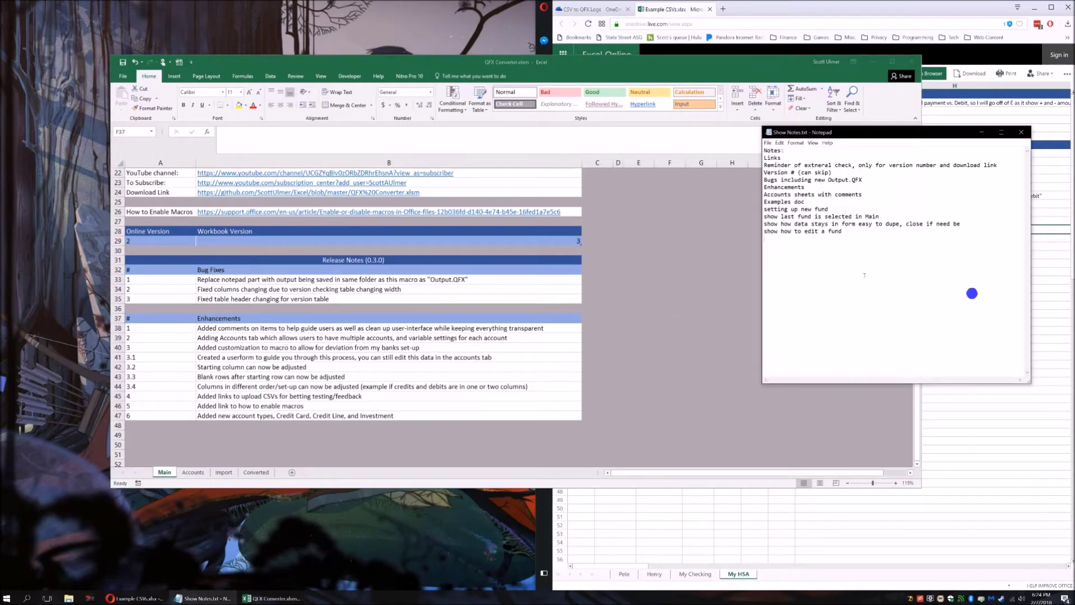
left_click(726, 263)
left_click(351, 279)
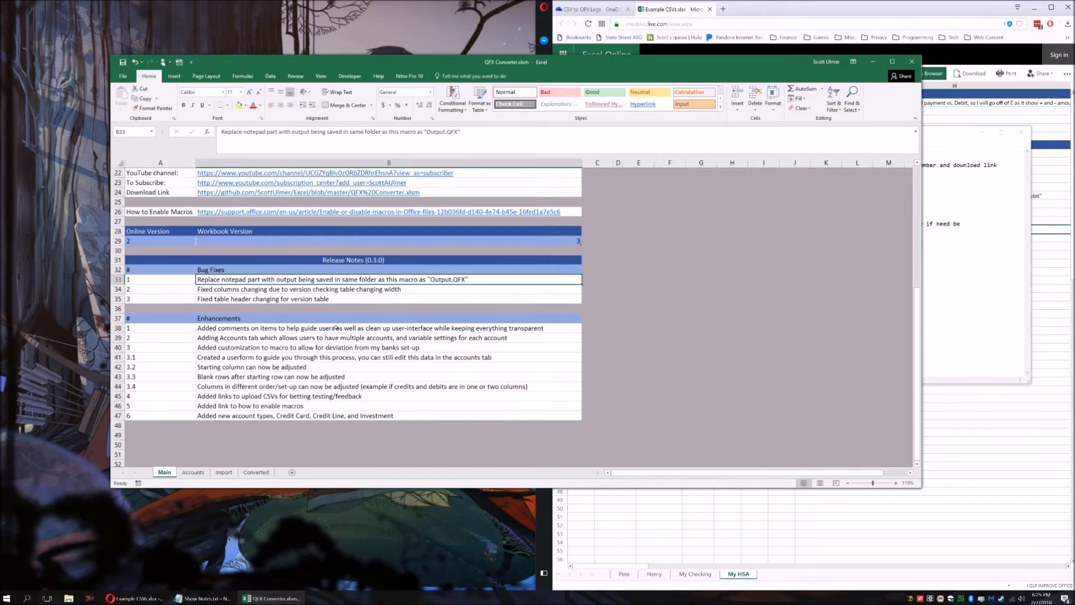
left_click(322, 293)
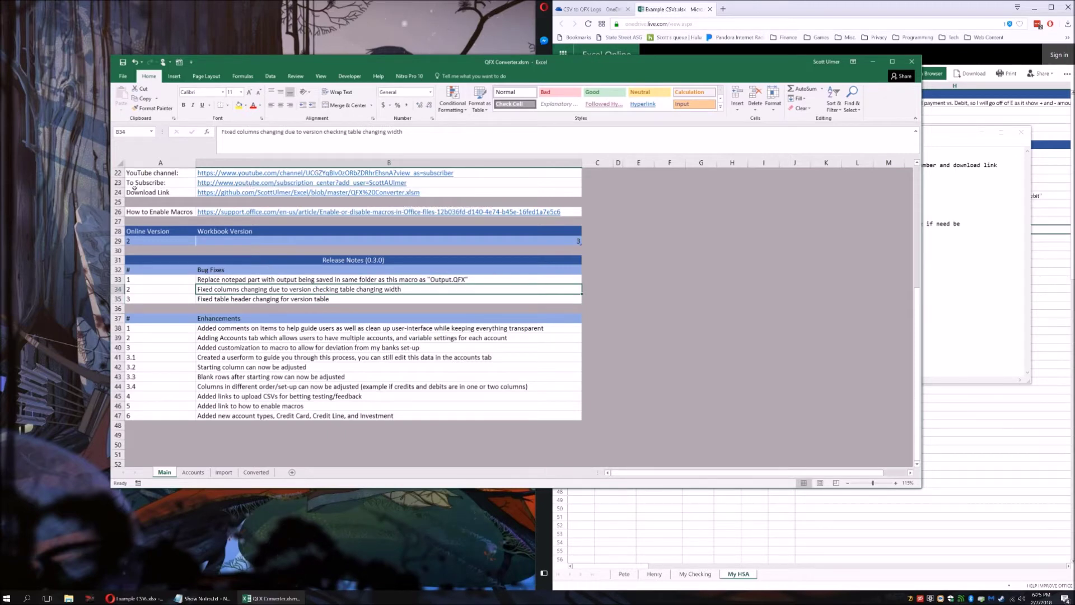
left_click(166, 241)
key("Up")
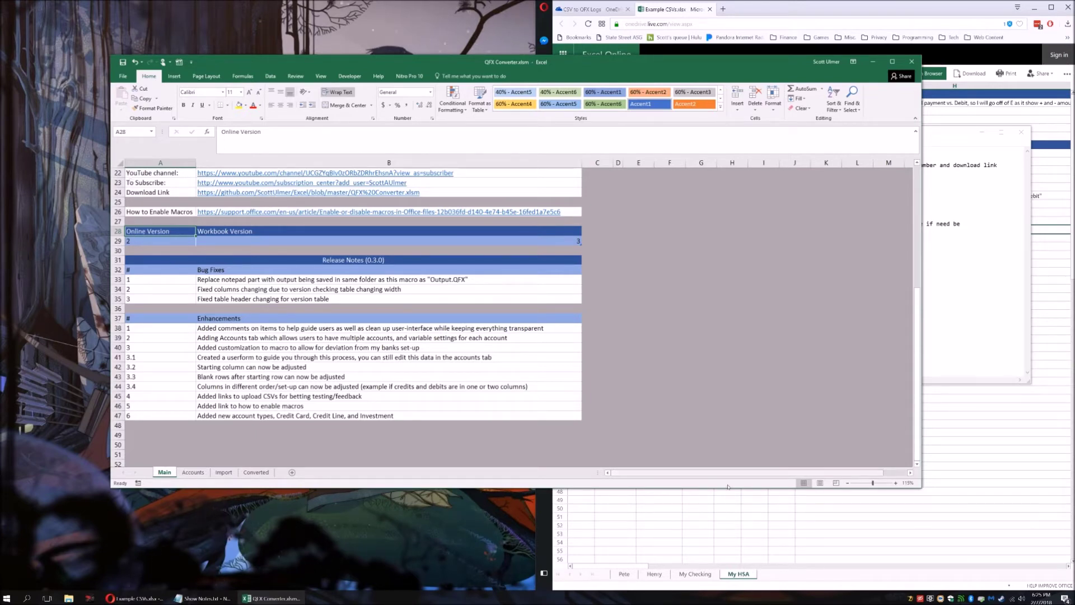
Review enhancement 1 about added comments and examine the header row of the Accounts sheet, including Account and Currency
left_click(701, 396)
scroll(629, 399, "down", 1)
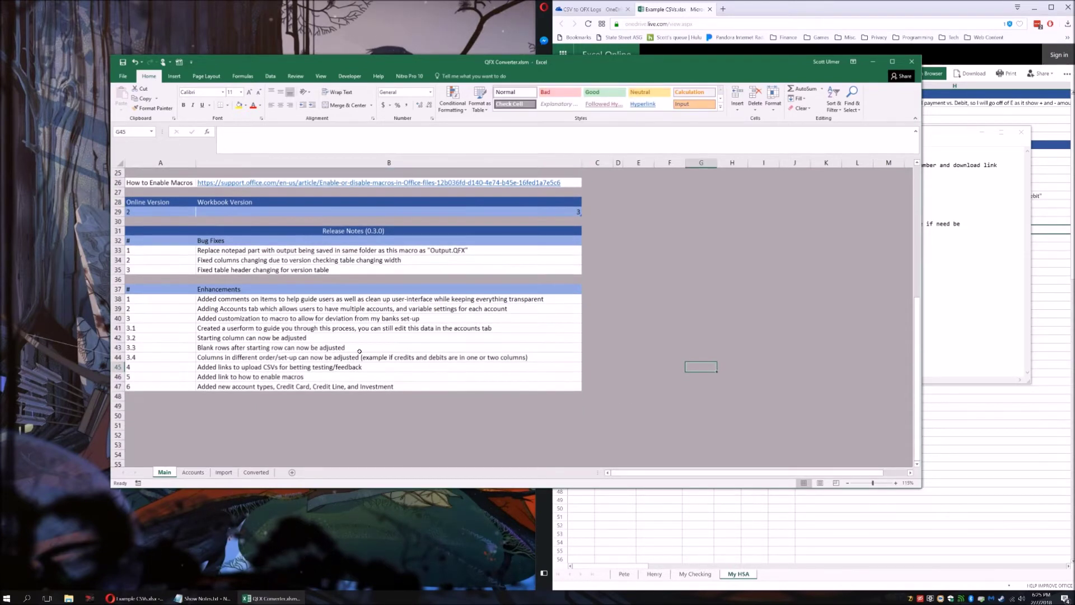
left_click(359, 299)
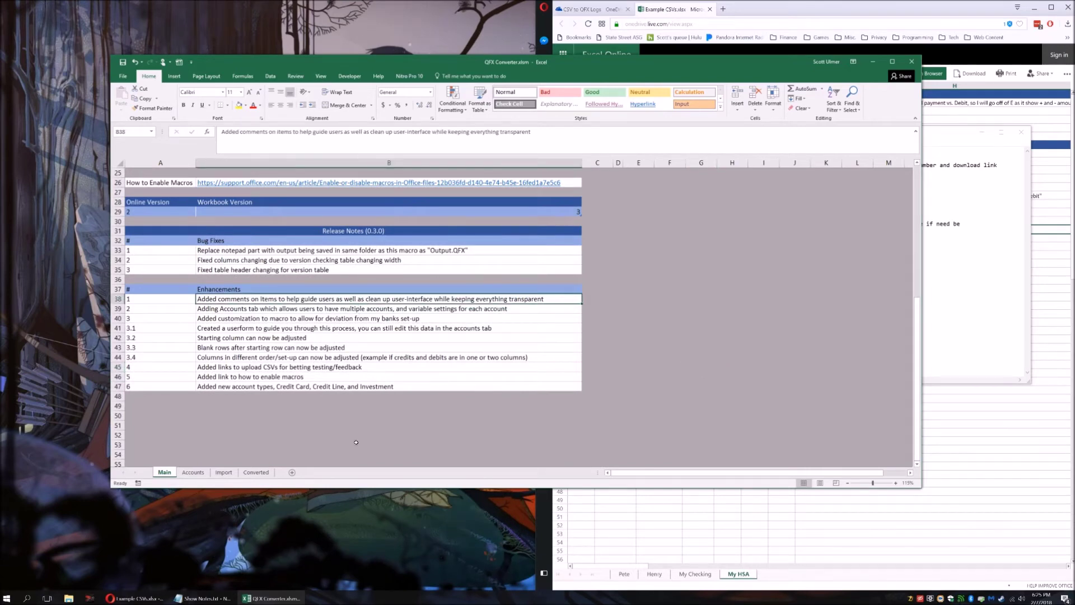
left_click(196, 472)
left_click(287, 281)
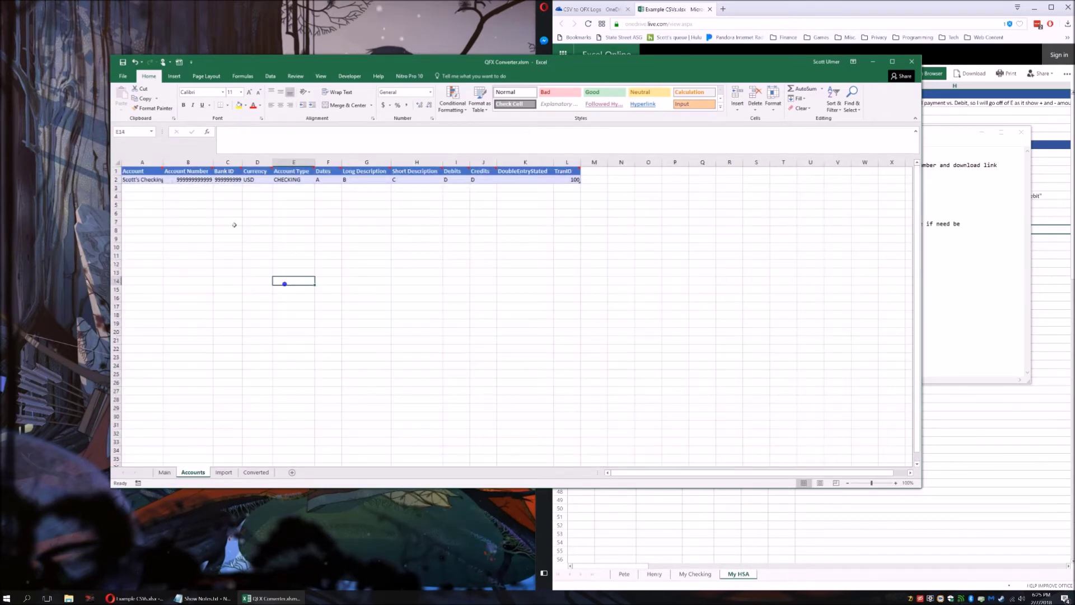
left_click(166, 196)
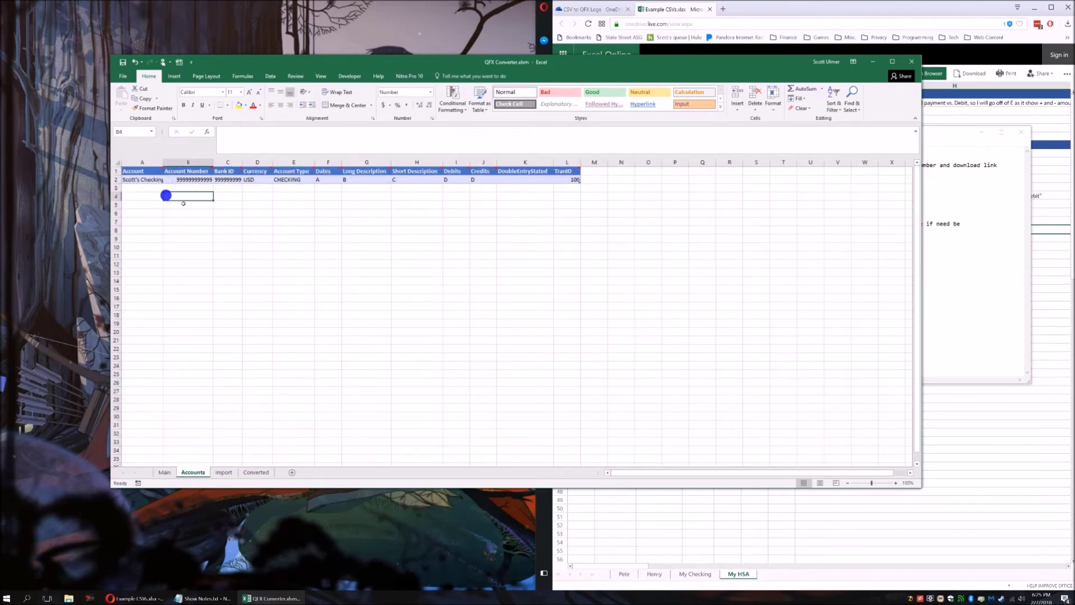
left_click(150, 170)
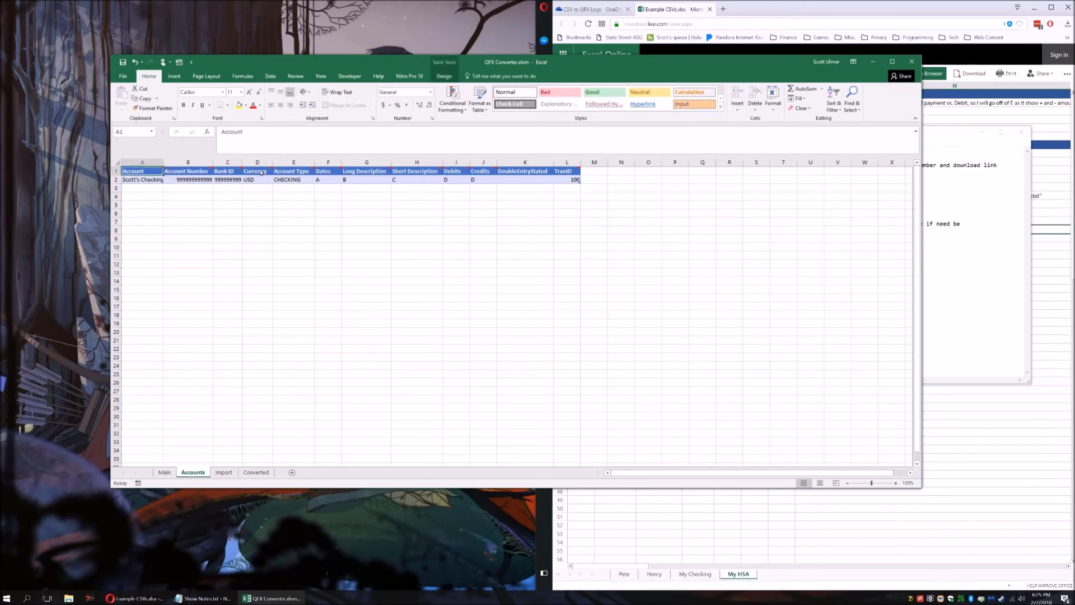
mouse_move(262, 172)
Review enhancement 2 about multiple accounts on the Main sheet and compare it with the Accounts sheet's table
left_click(164, 472)
left_click(274, 309)
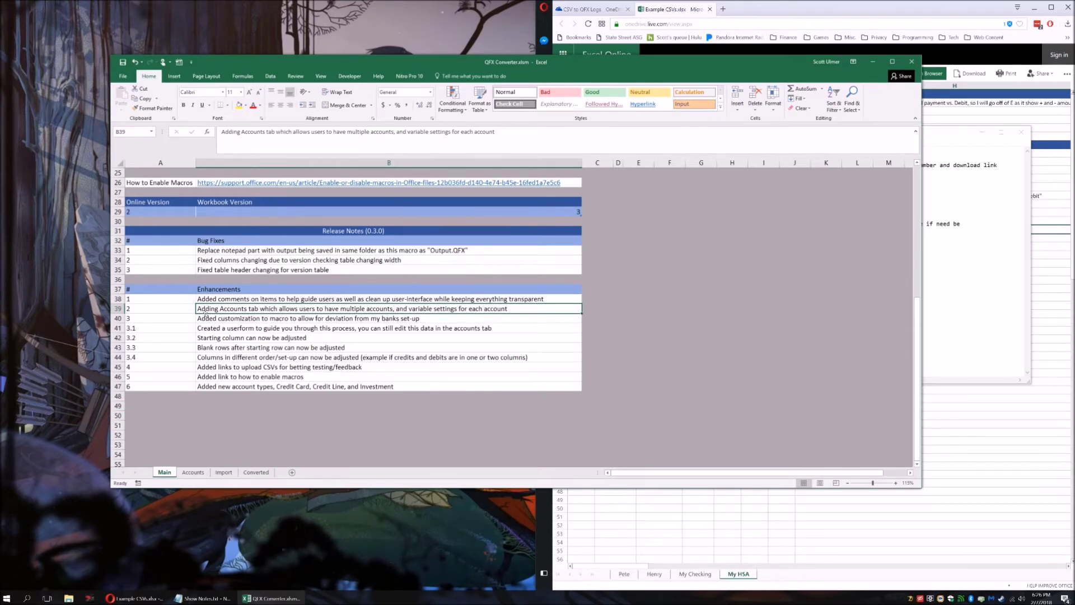
left_click(193, 472)
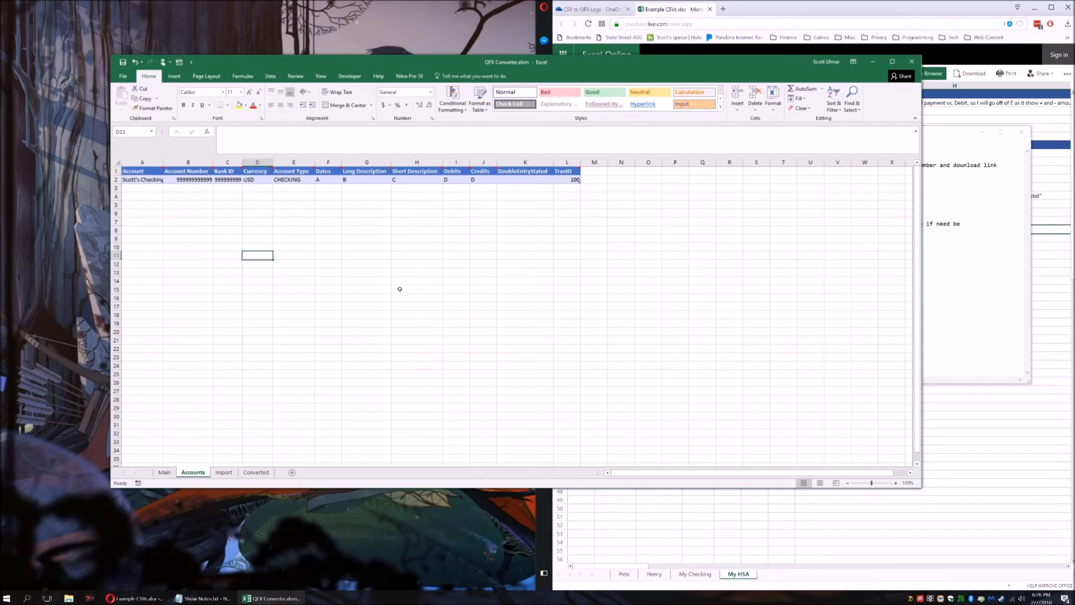
left_click(164, 472)
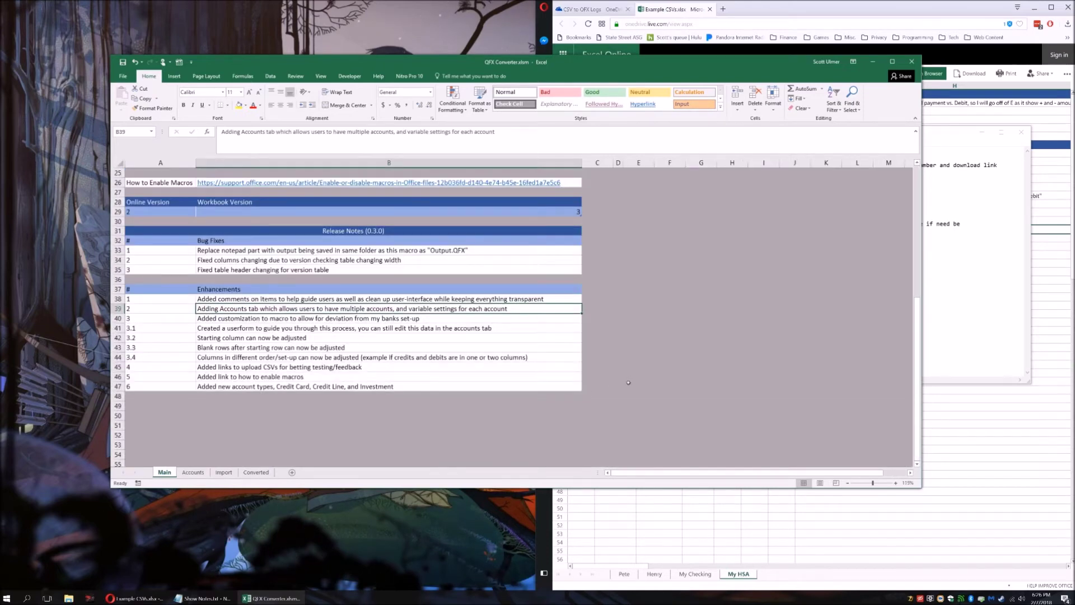
left_click(450, 308)
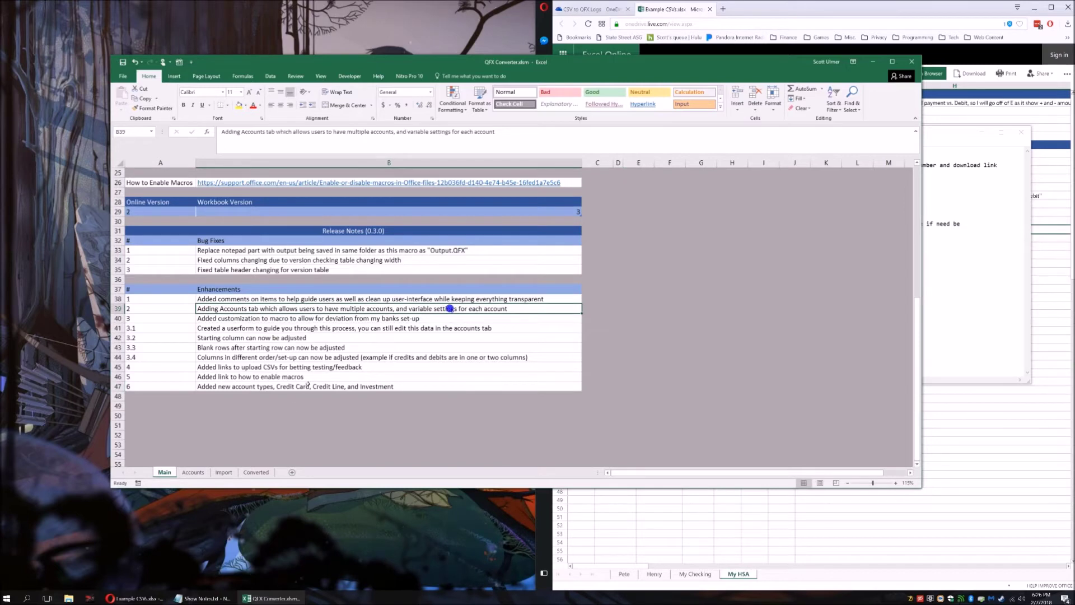
left_click(192, 472)
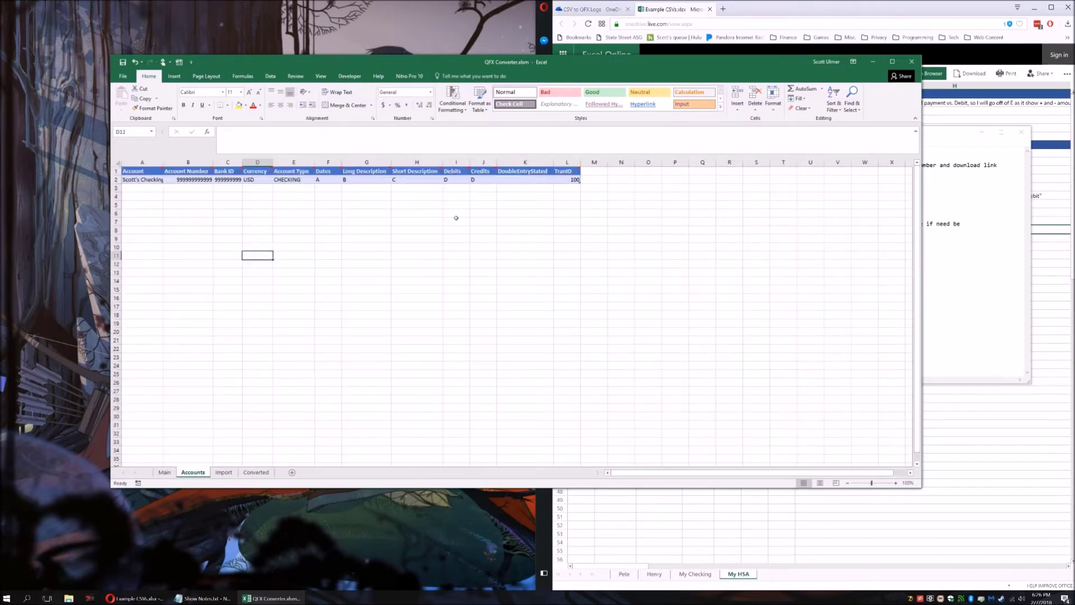
Check which accounts can be chosen in the Account cell B1 of the Main sheet
left_click(164, 472)
left_click(684, 312)
scroll(641, 311, "up", 10)
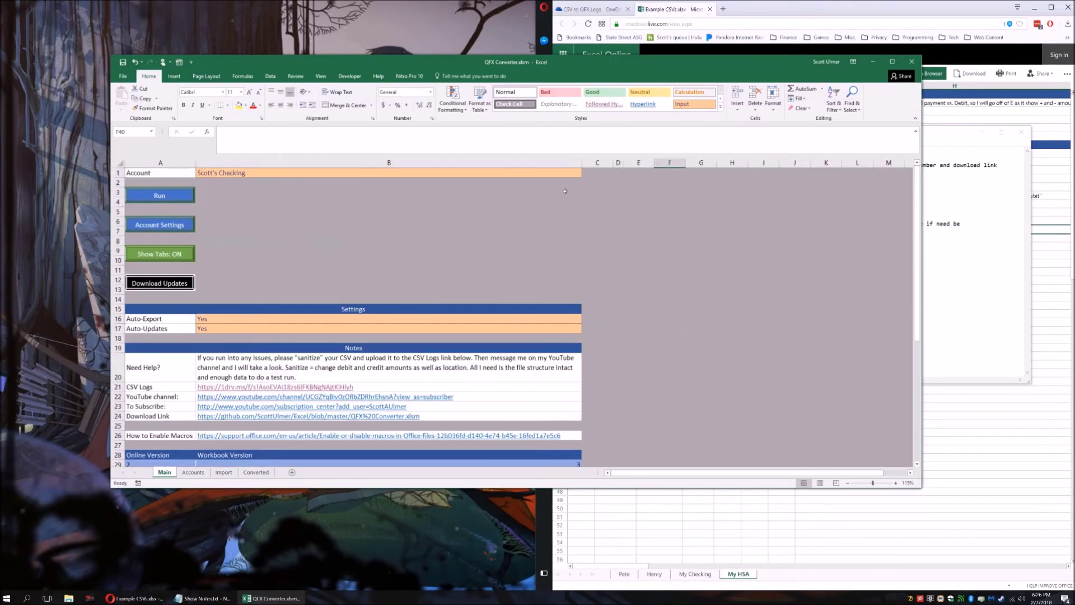
left_click(564, 174)
left_click(586, 173)
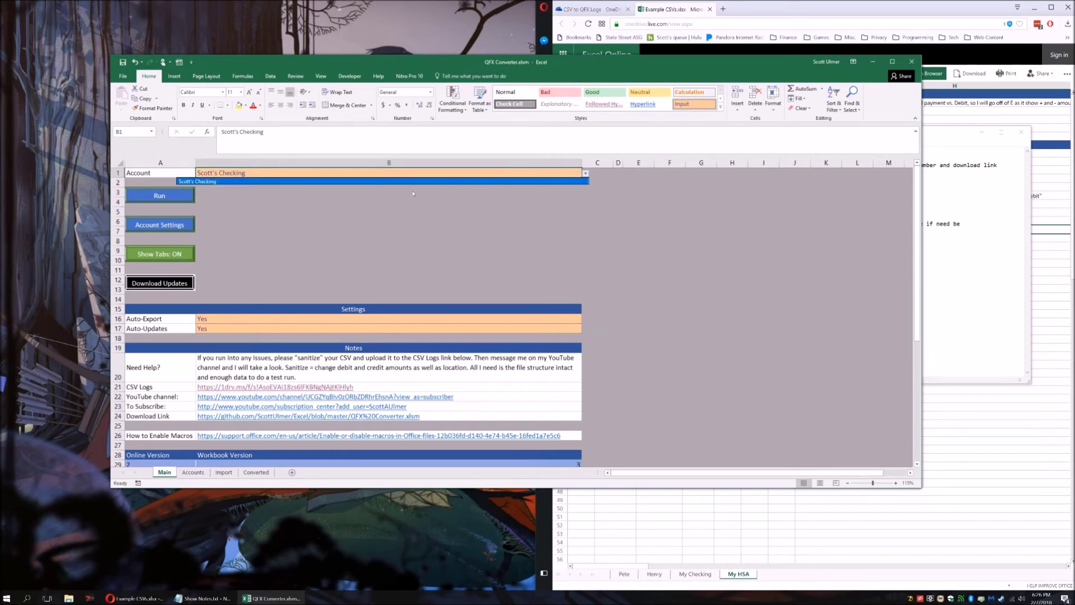
left_click(663, 257)
Review enhancement 3 about customization and compare the Accounts sheet's column settings with the first two example CSV sheets
scroll(644, 302, "down", 7)
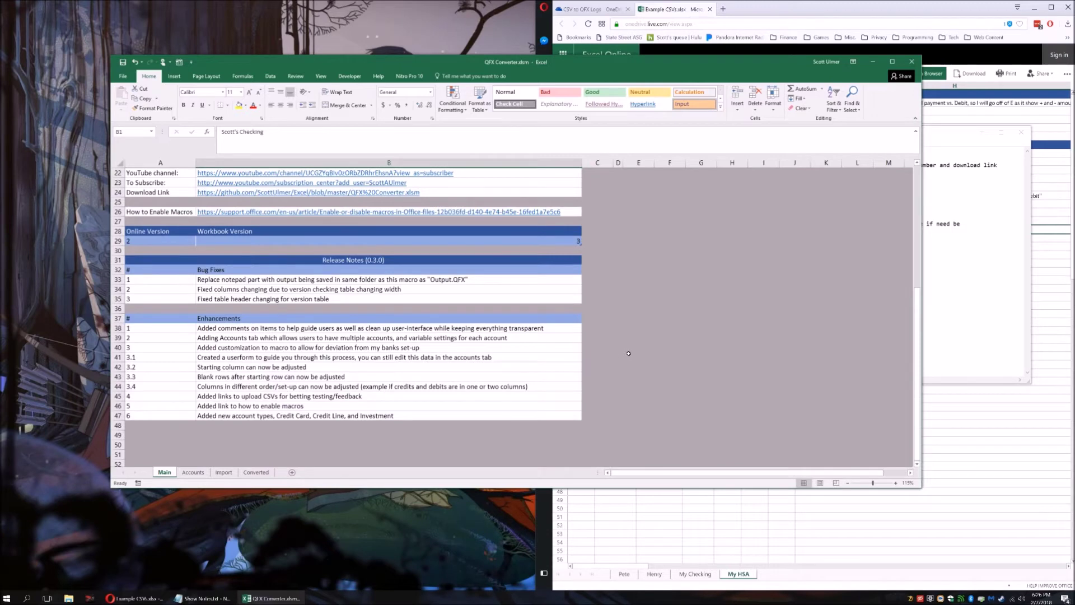
left_click(312, 347)
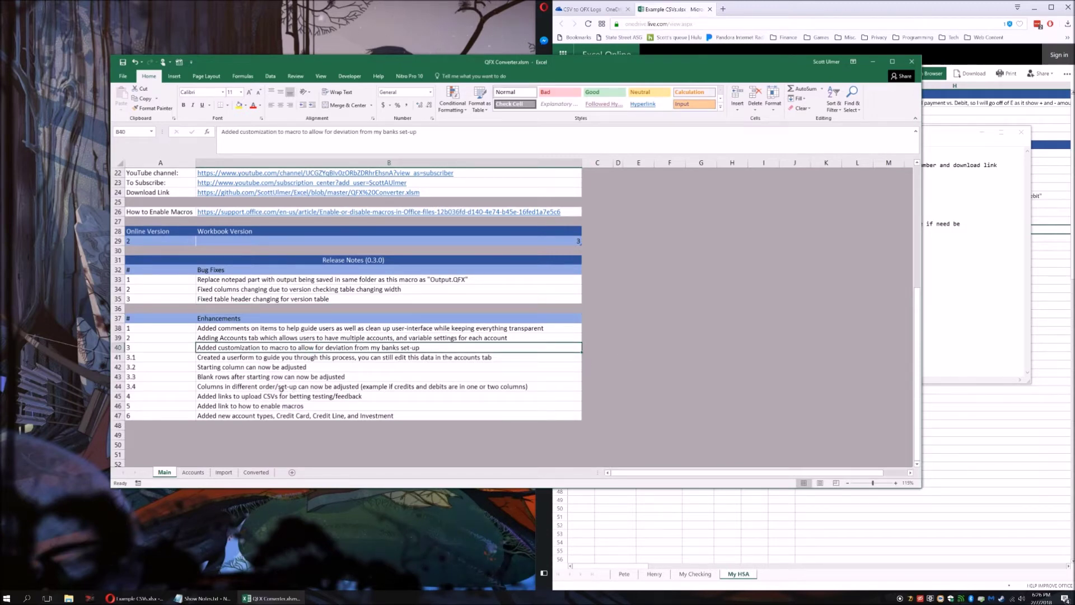
left_click(193, 472)
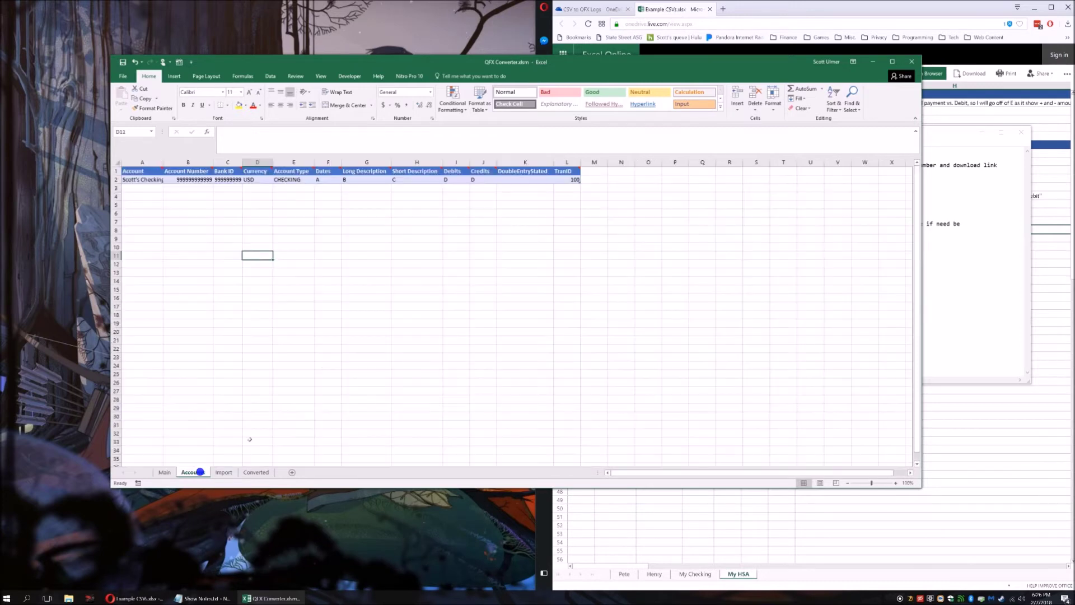
left_click(1033, 438)
left_click(654, 574)
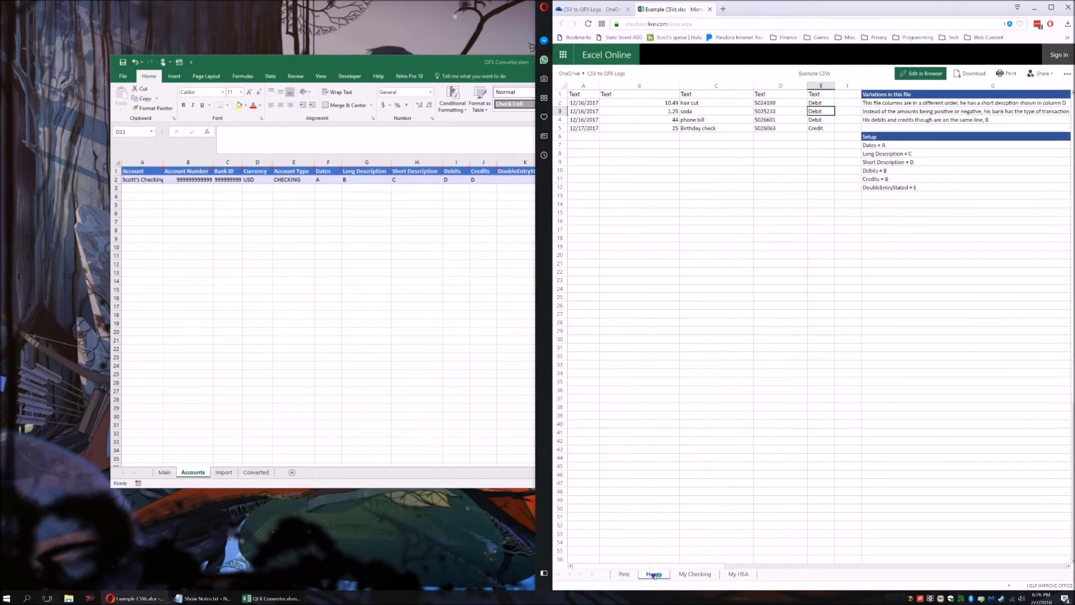
left_click(897, 288)
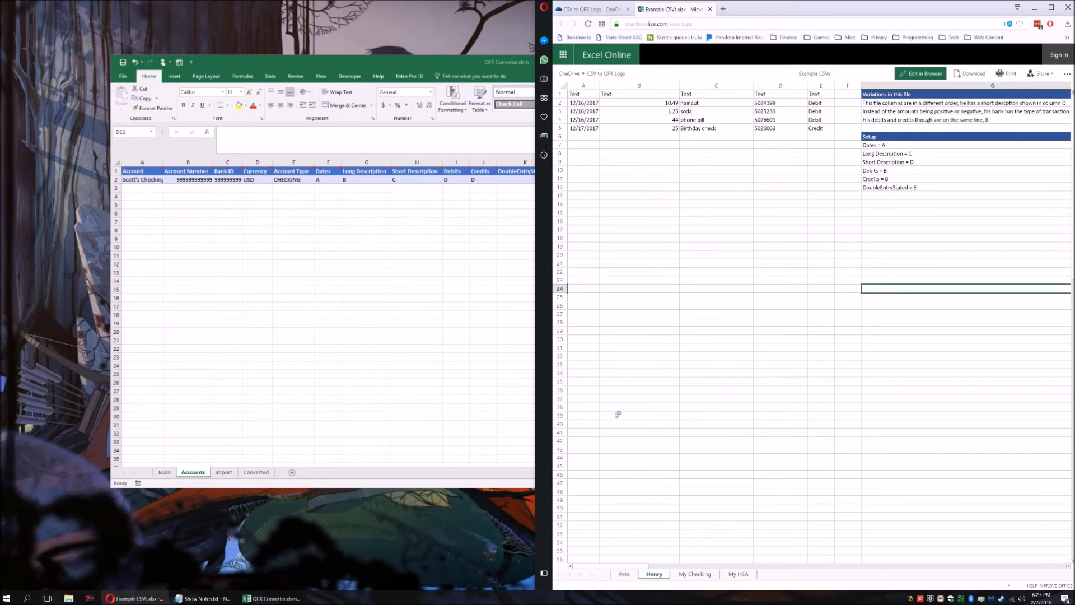
left_click(624, 574)
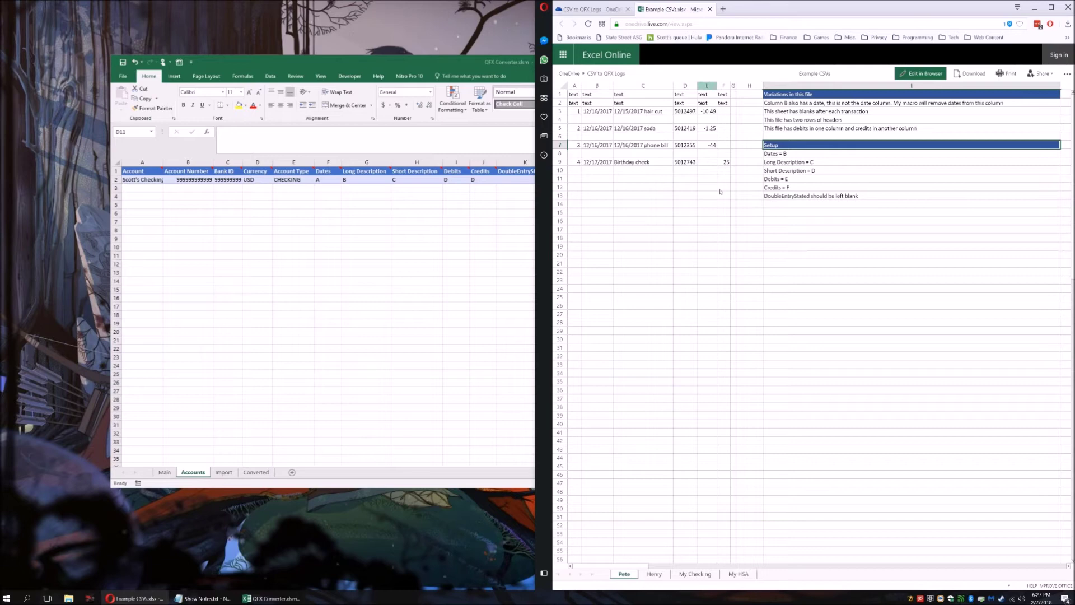
key("alt+Tab")
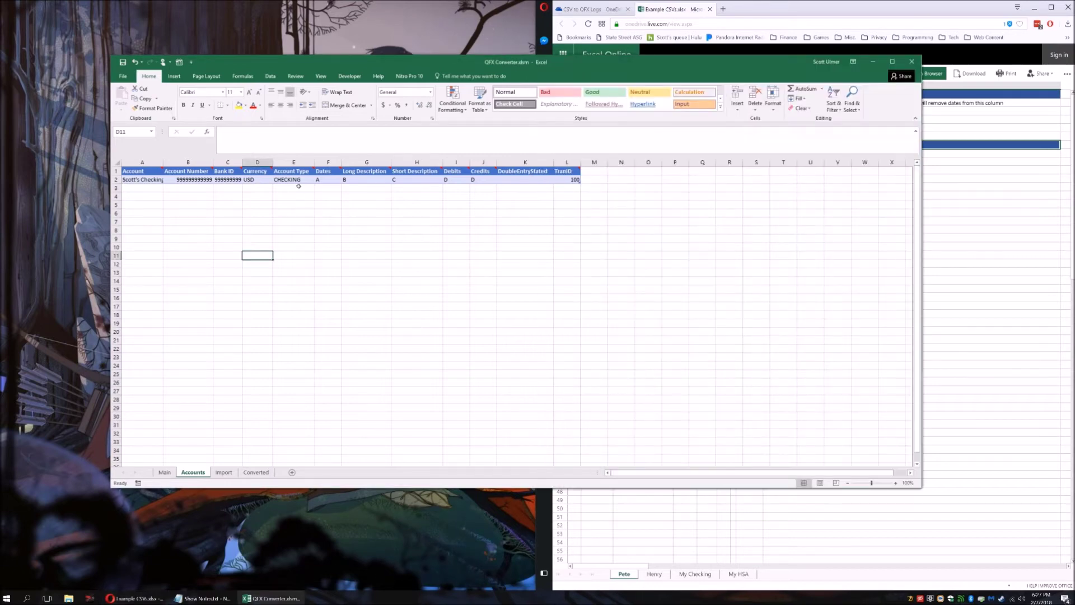
Read enhancements 3.1 to 3.4 on the Main sheet and compare them with the column settings on the Accounts sheet
left_click(164, 472)
left_click(703, 328)
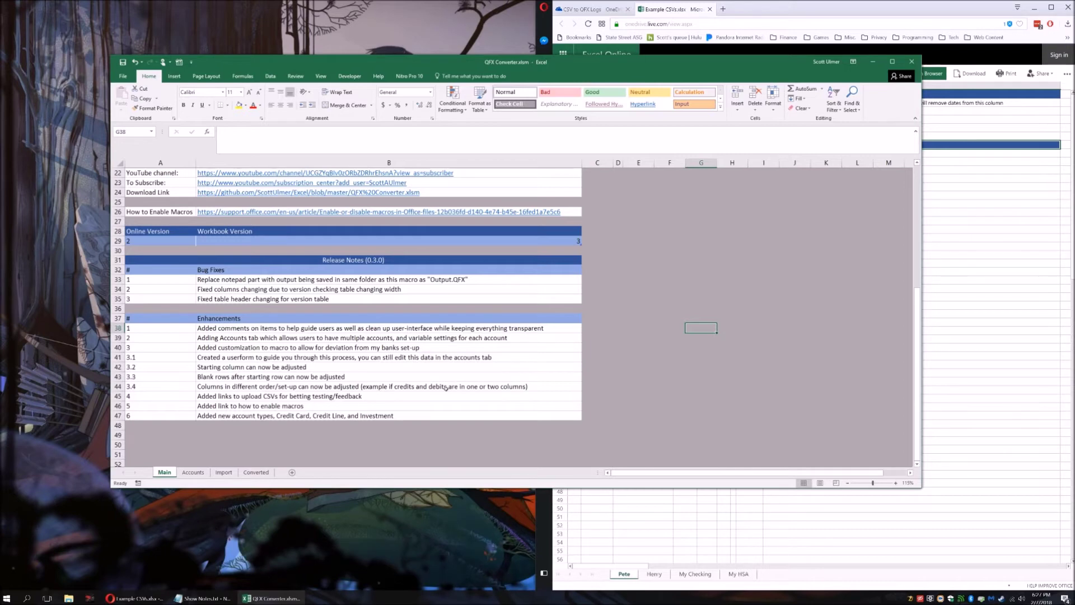
left_click(193, 472)
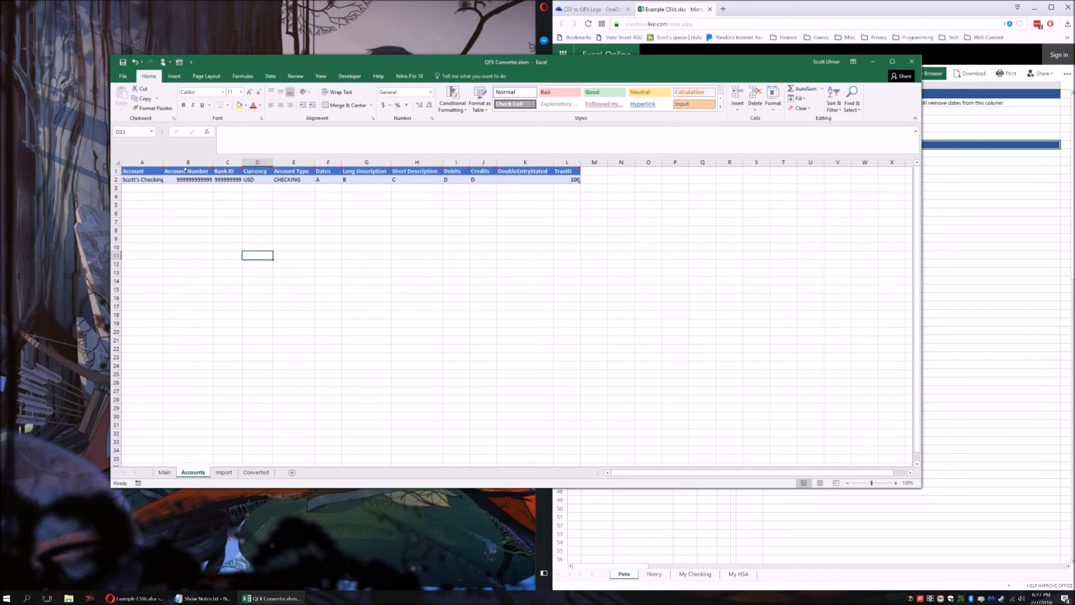
left_click(165, 472)
left_click(193, 472)
left_click(165, 472)
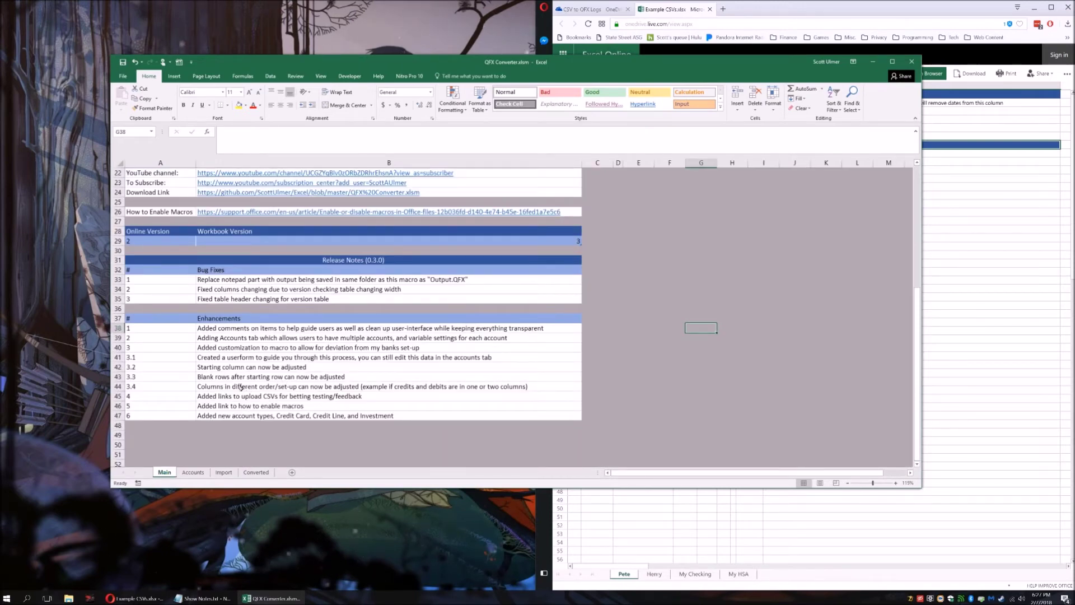
Review enhancement 4 about links for uploading CSVs and examine the CSV Logs link in the Main sheet's Notes section
left_click(232, 395)
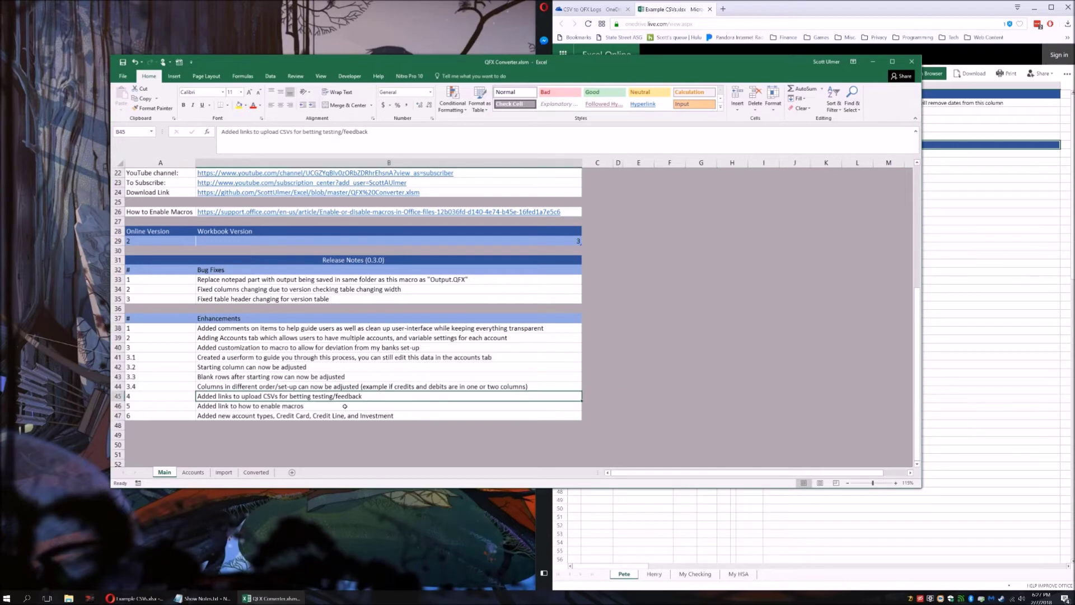
scroll(492, 385, "up", 5)
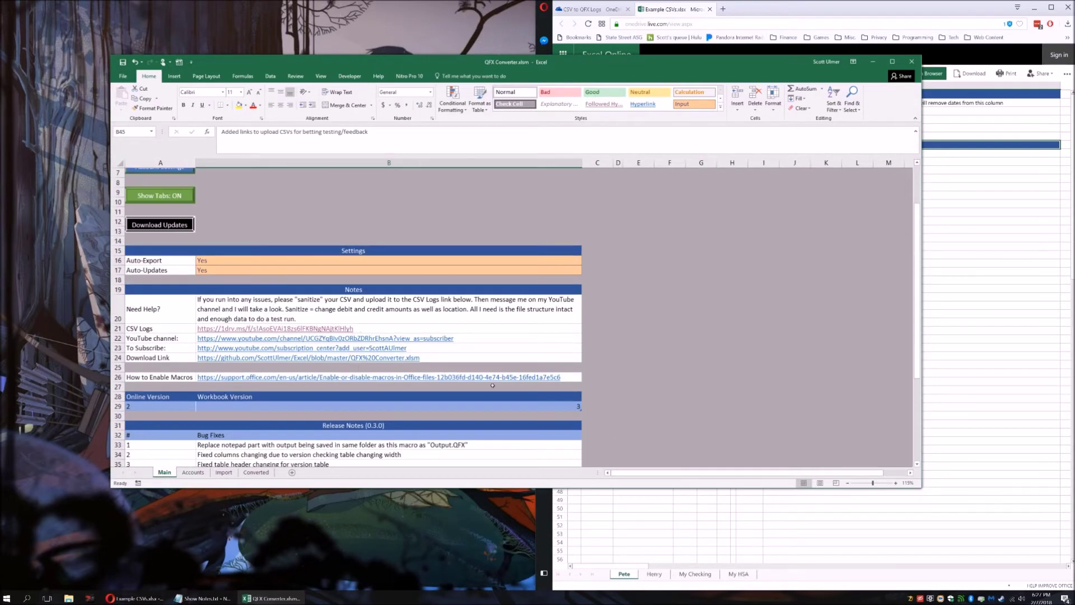
scroll(492, 385, "down", 1)
scroll(410, 449, "down", 2)
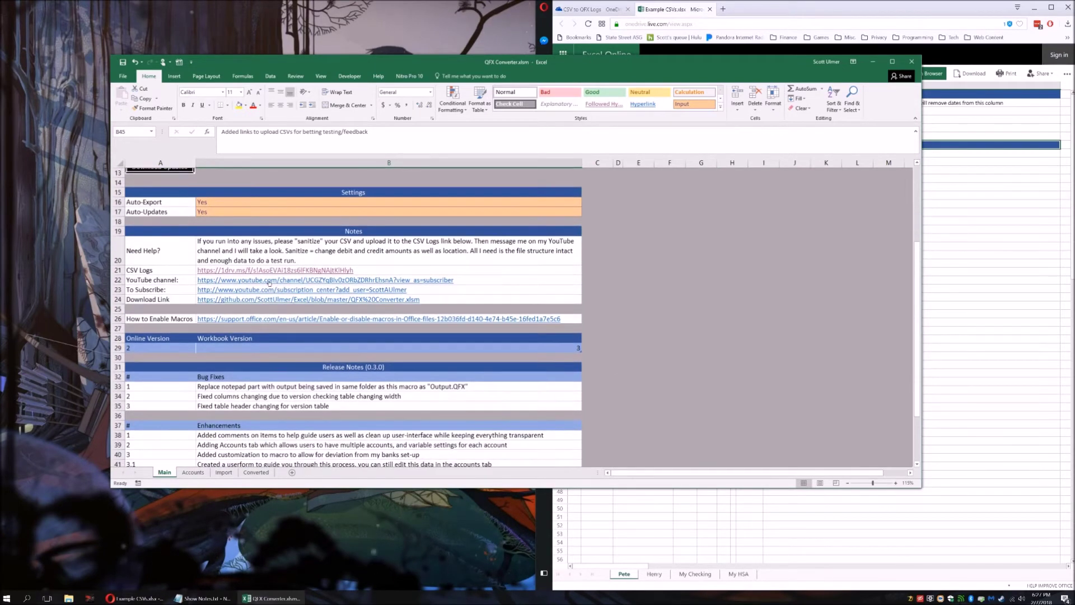
scroll(366, 377, "down", 1)
scroll(336, 392, "down", 1)
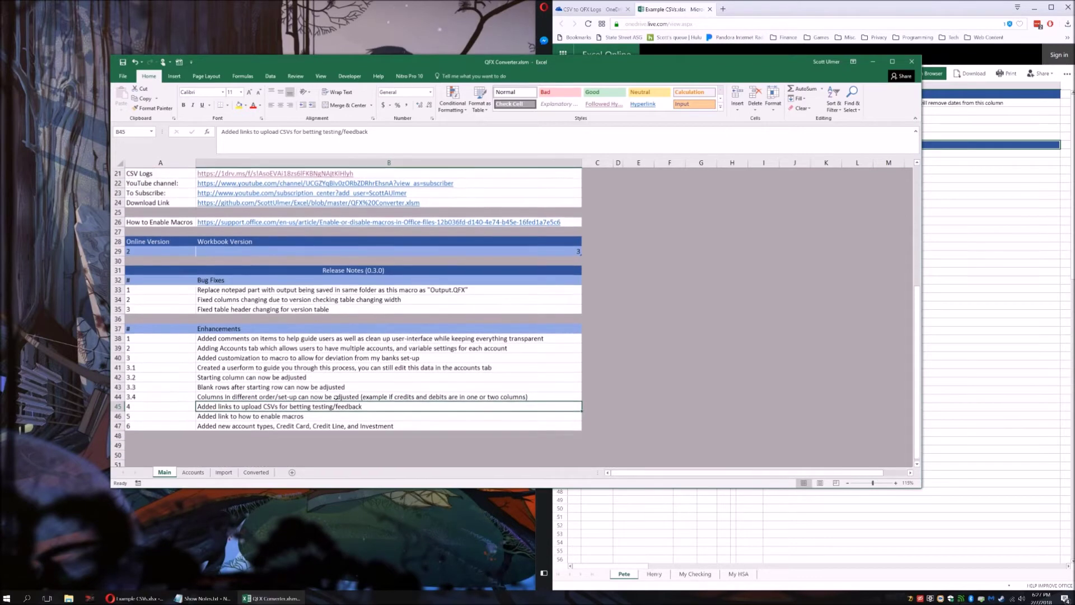
Review enhancement 5 about enabling macros and enhancement 6 about the new Credit Card, Credit Line and Investment account types
left_click(260, 417)
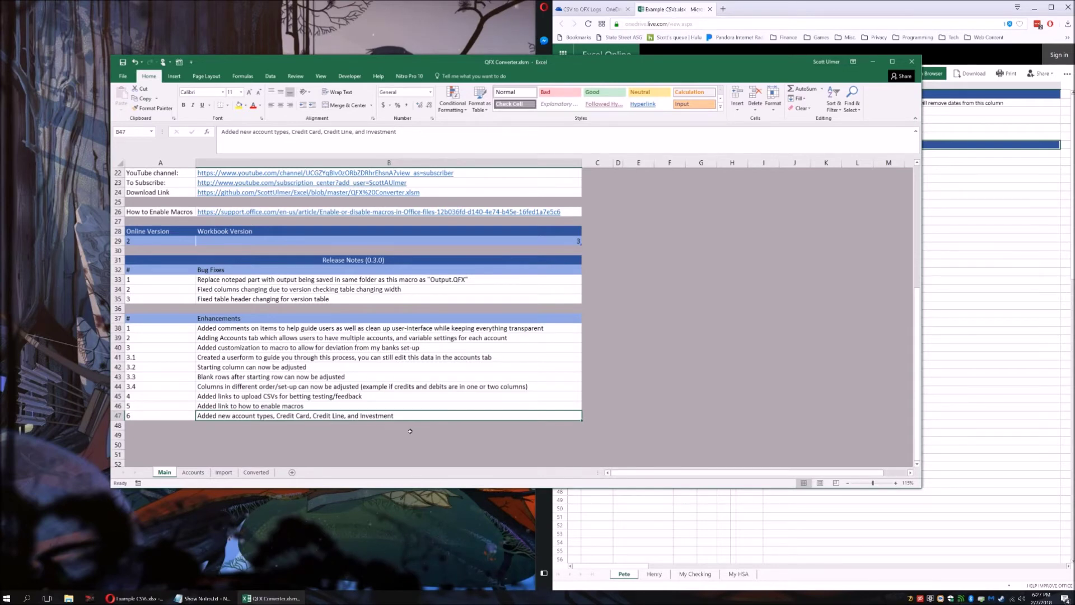
scroll(409, 430, "up", 2)
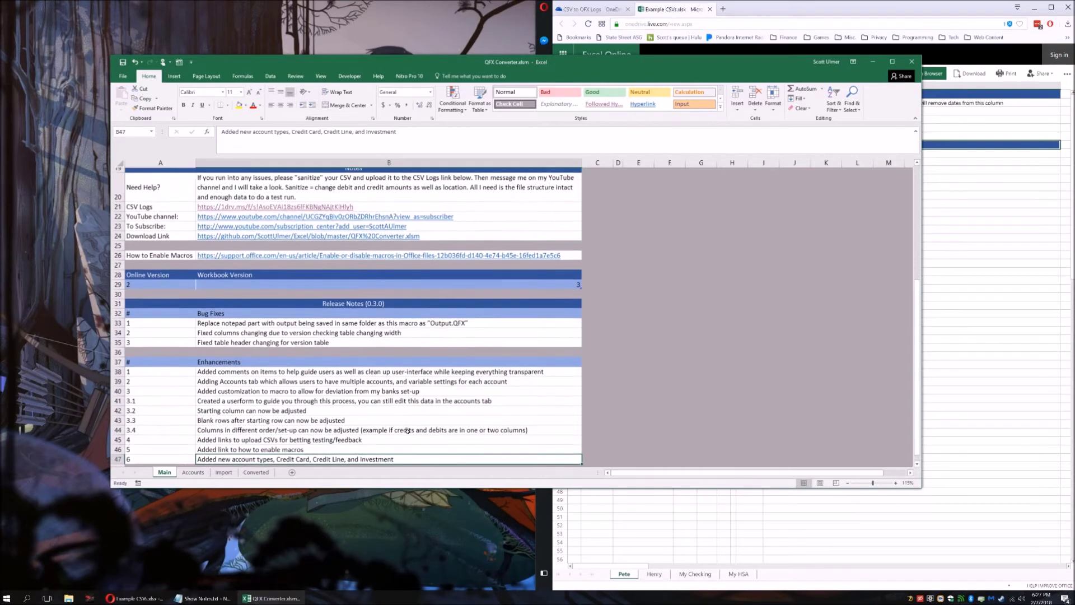
scroll(336, 414, "down", 2)
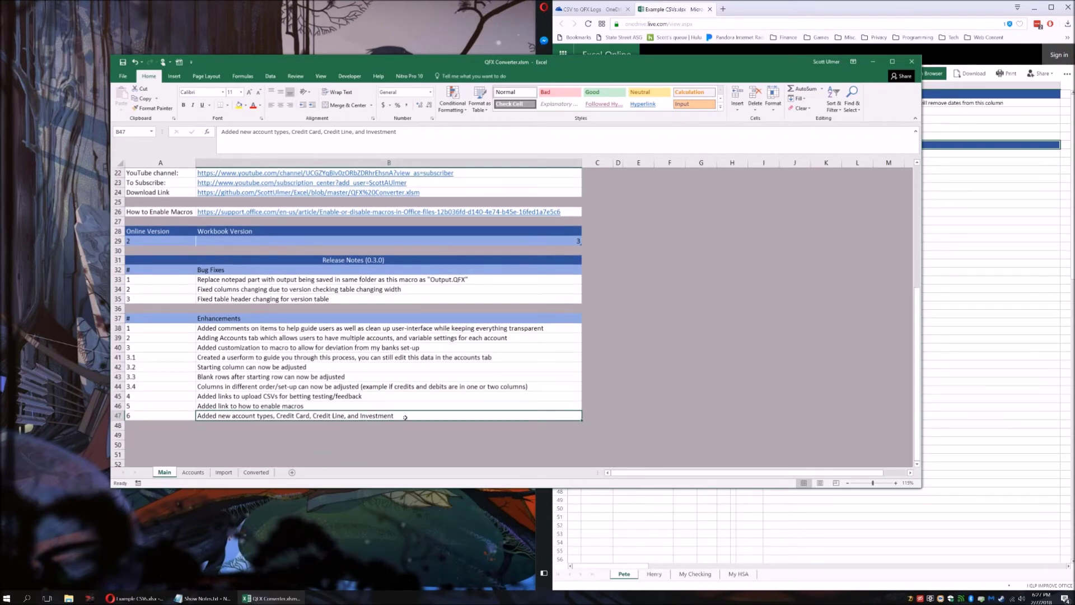
scroll(405, 418, "up", 4)
scroll(406, 420, "down", 5)
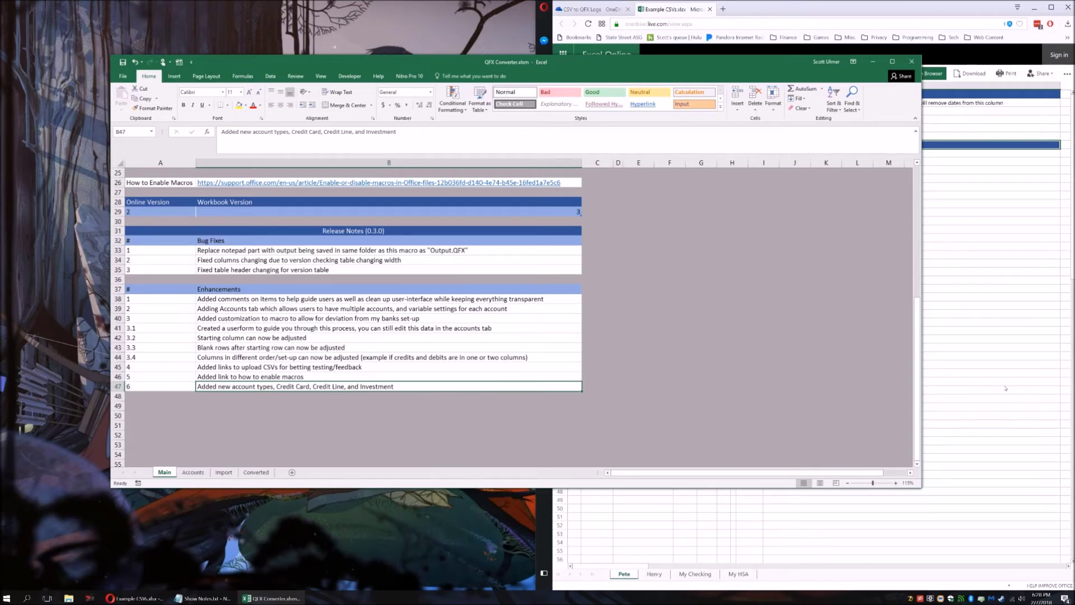
Check the show notes in Notepad about setting up a new fund, and examine the Main sheet's account controls and the Accounts sheet
left_click(214, 593)
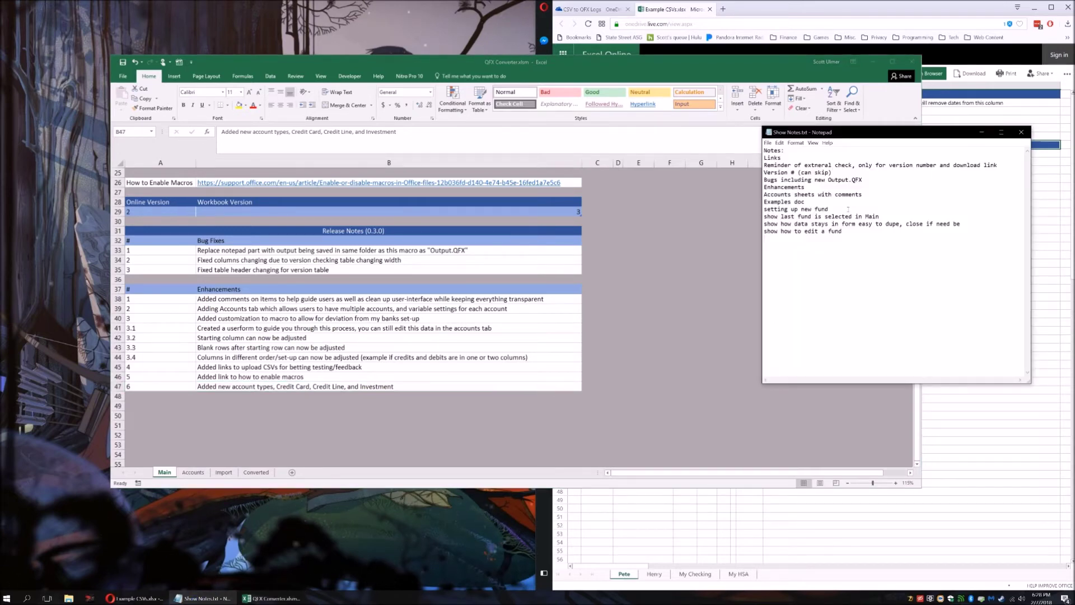
left_click_drag(776, 216, 879, 216)
left_click(604, 275)
scroll(604, 275, "up", 1)
scroll(604, 275, "up", 8)
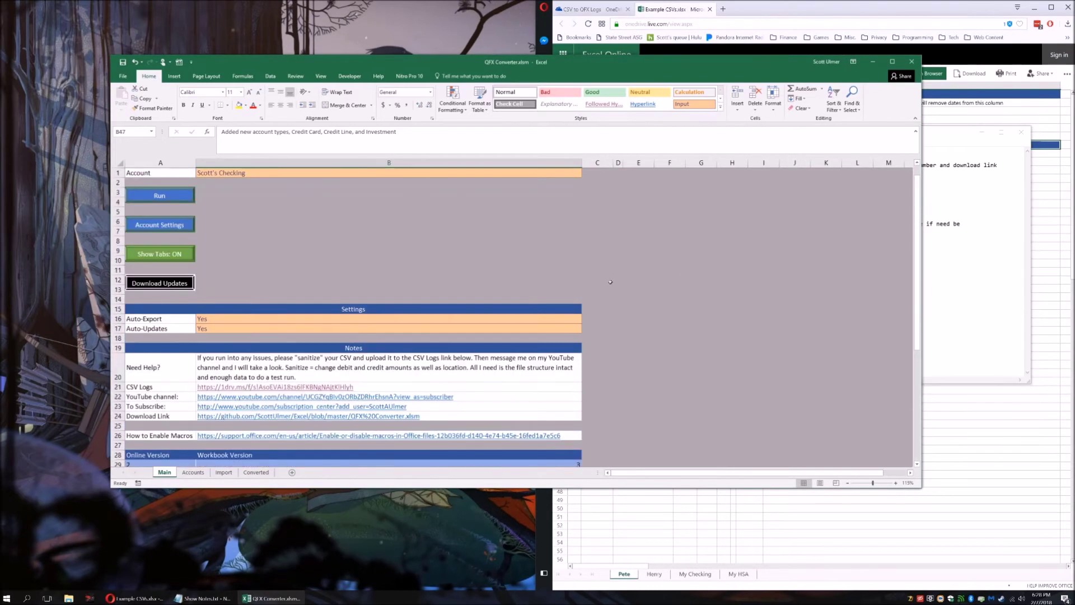
left_click(569, 278)
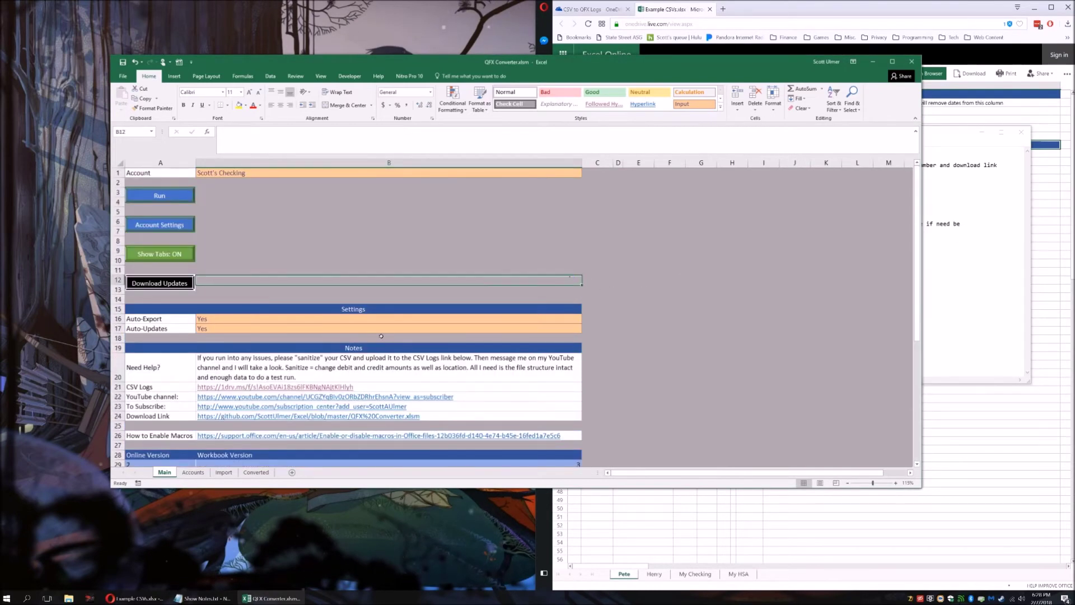
left_click(193, 472)
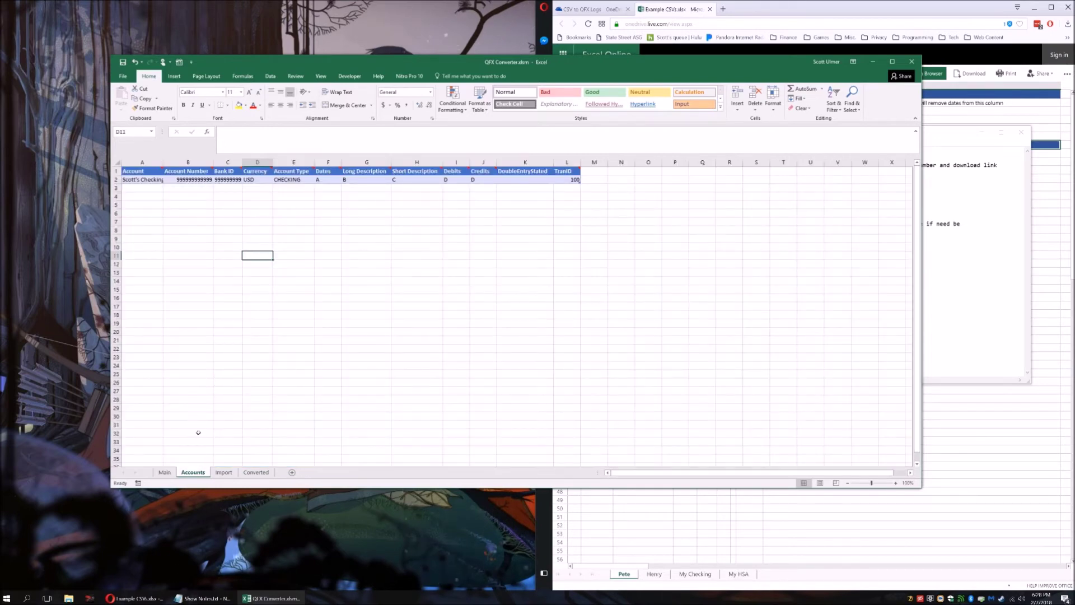
left_click(165, 472)
left_click(324, 212)
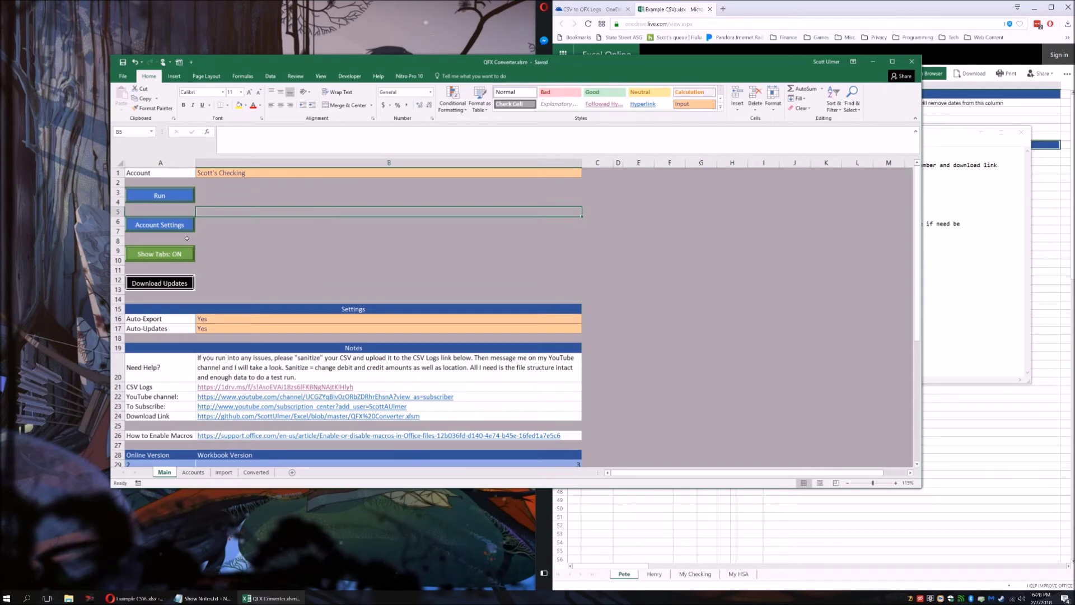
Open a blank Account Settings form for a new account
left_click(160, 224)
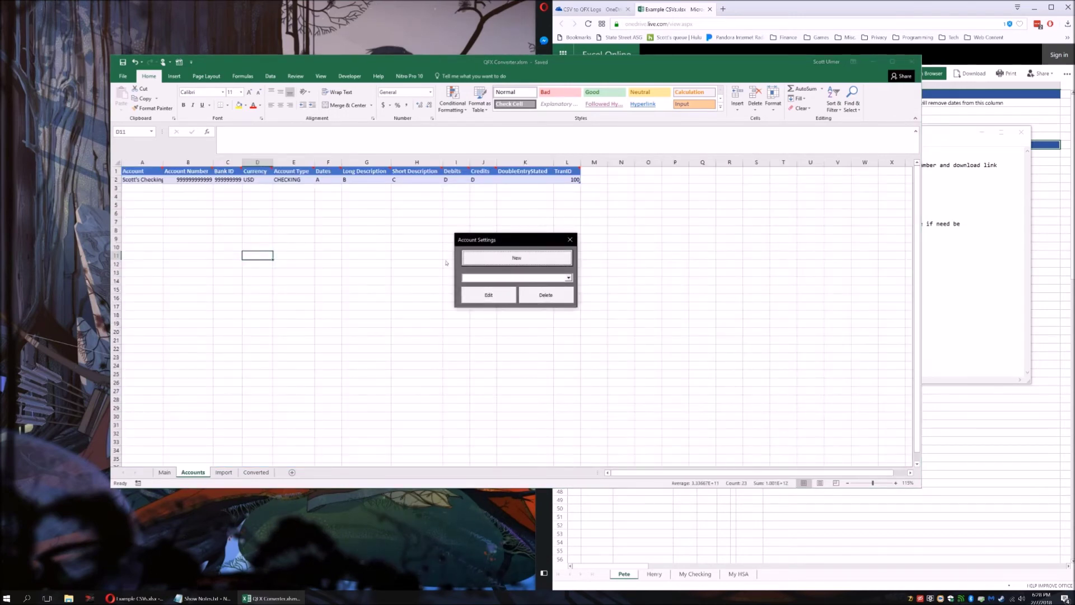
left_click(491, 264)
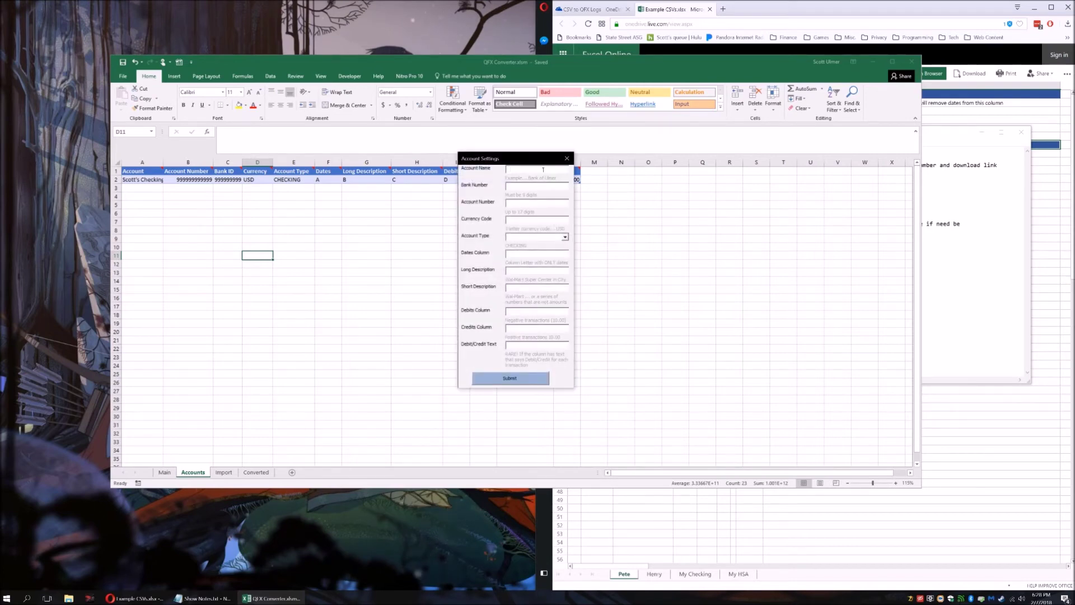
left_click(533, 172)
Open the second example CSV sheet in Excel Online and arrange it beside the Account Settings form so both can be read
left_click(995, 486)
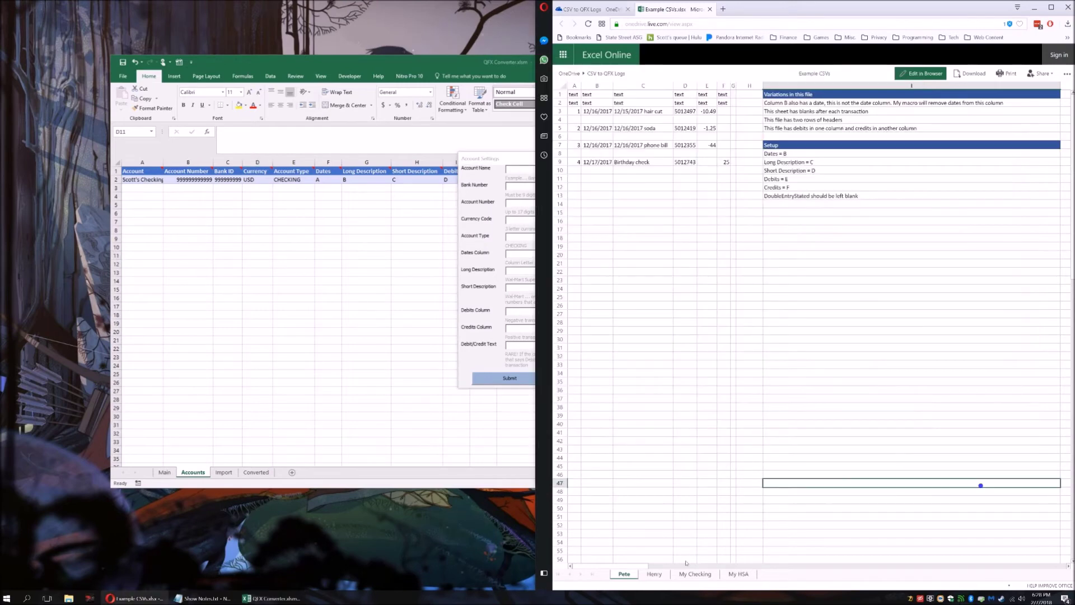
left_click(652, 572)
left_click_drag(504, 157, 319, 160)
left_click(1005, 290)
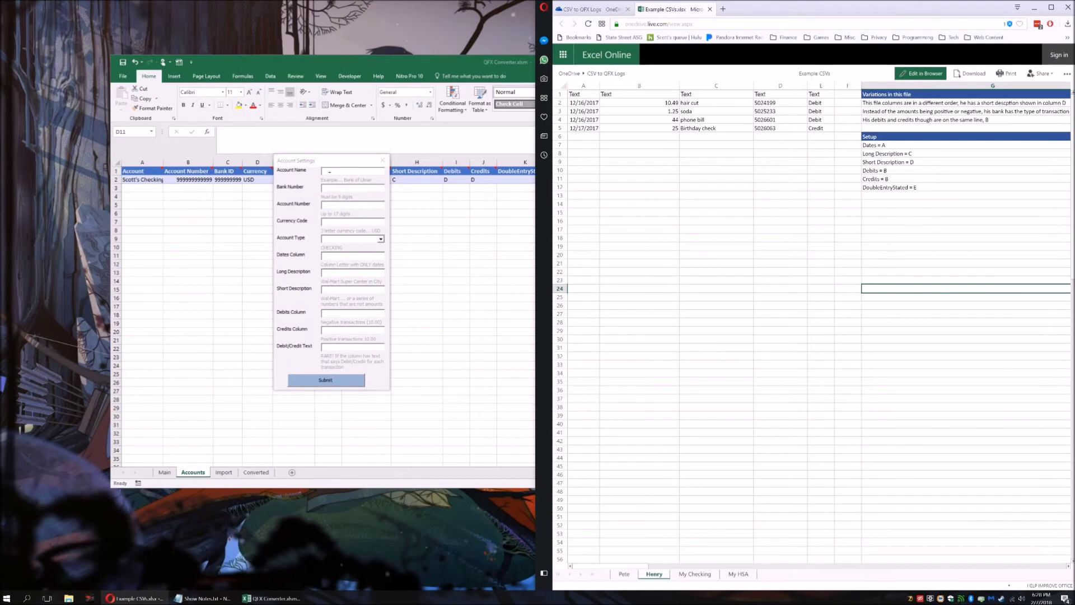
left_click(330, 171)
left_click(1073, 227)
left_click_drag(905, 2, 1049, 100)
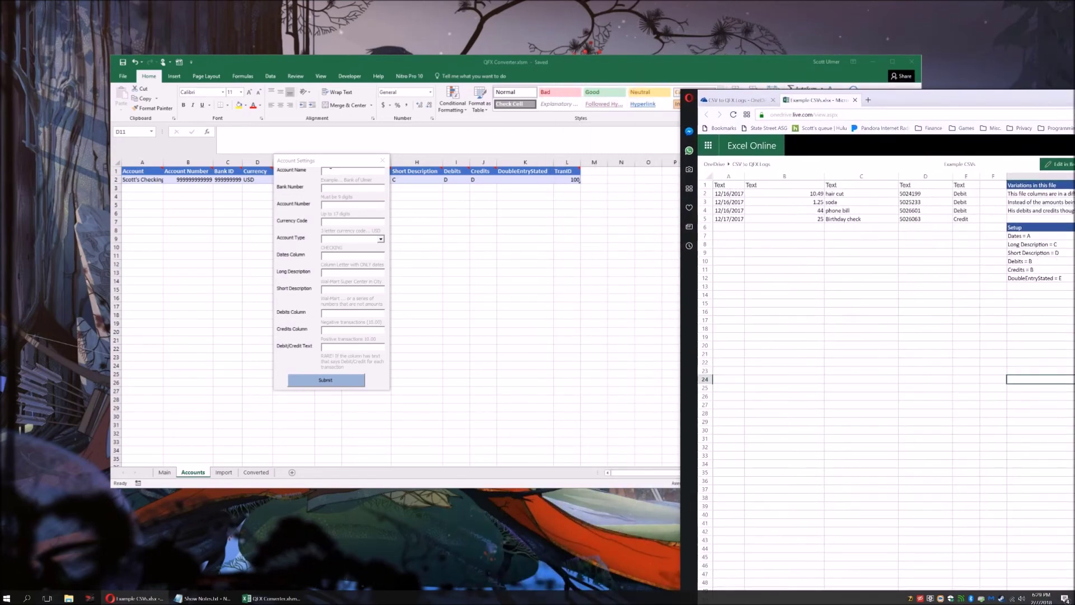
Enter the account name as the example account holder's first name in possessive form followed by "Checking"
left_click(329, 171)
type("Henry")
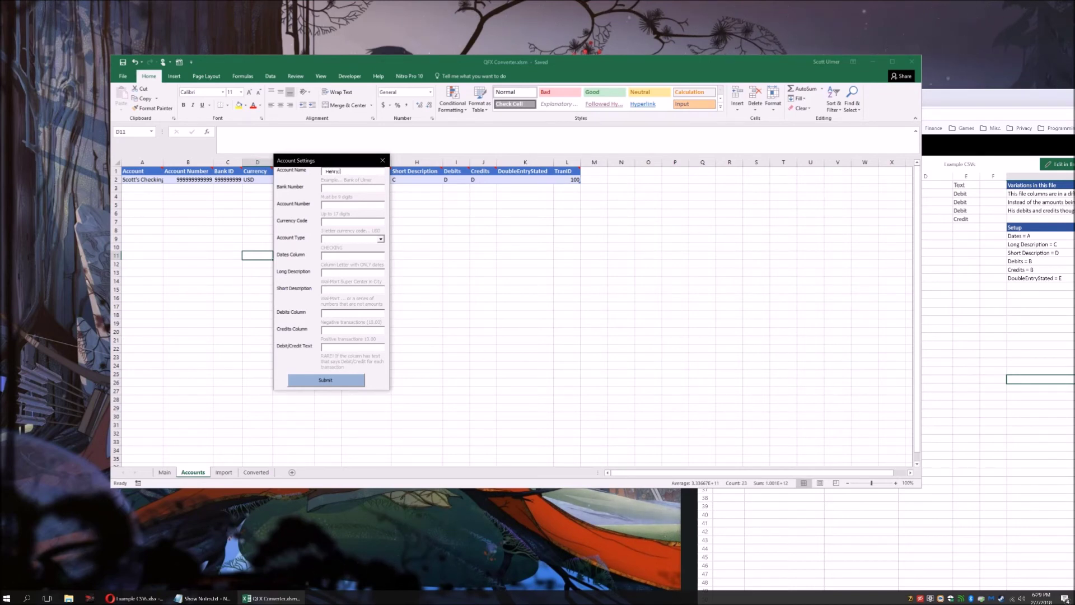
key("BackSpace")
key("BackSpace")
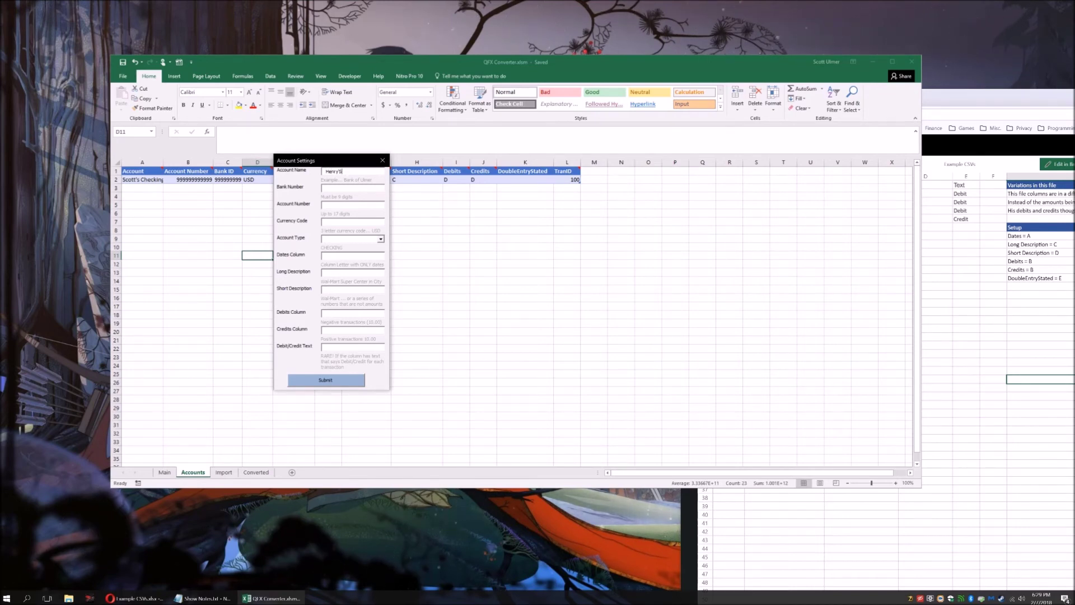
type("Checking")
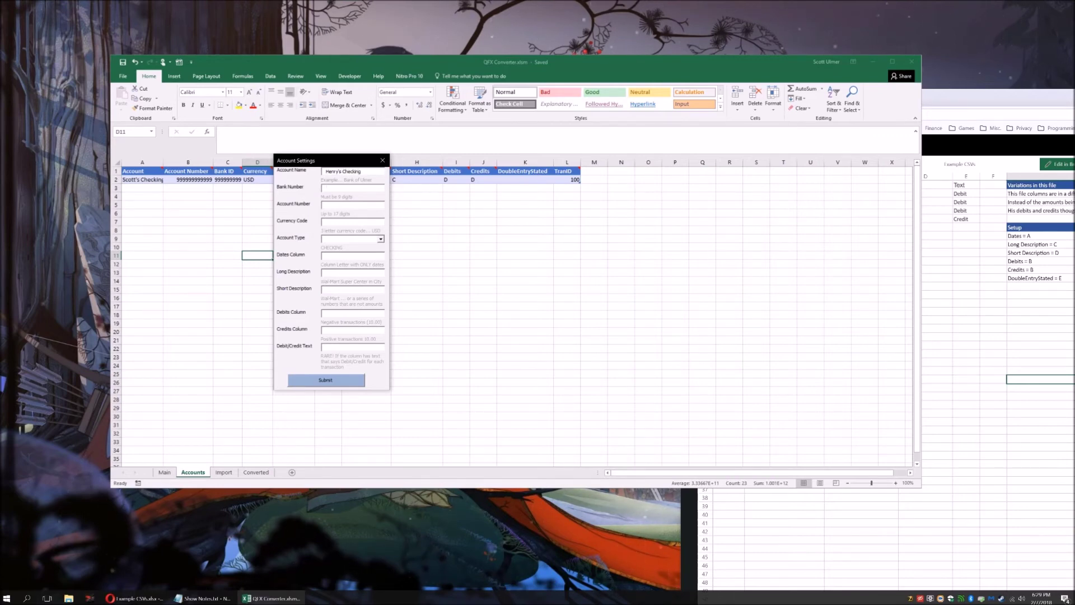
Fill in the new account's nine-digit bank number and its account number
type("123456789")
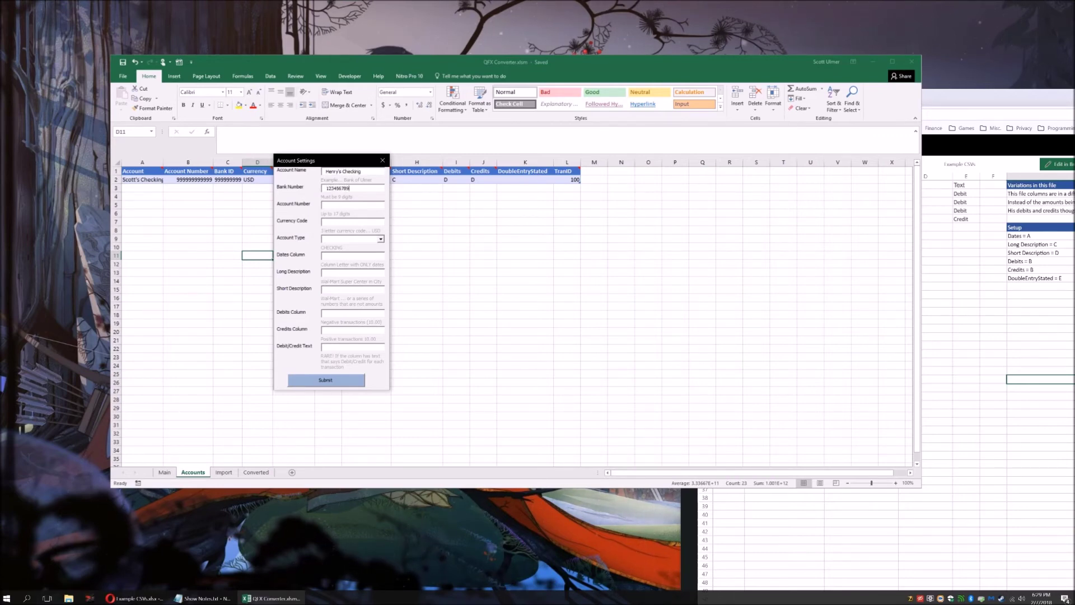
key("Tab")
type("12345678910")
key("Tab")
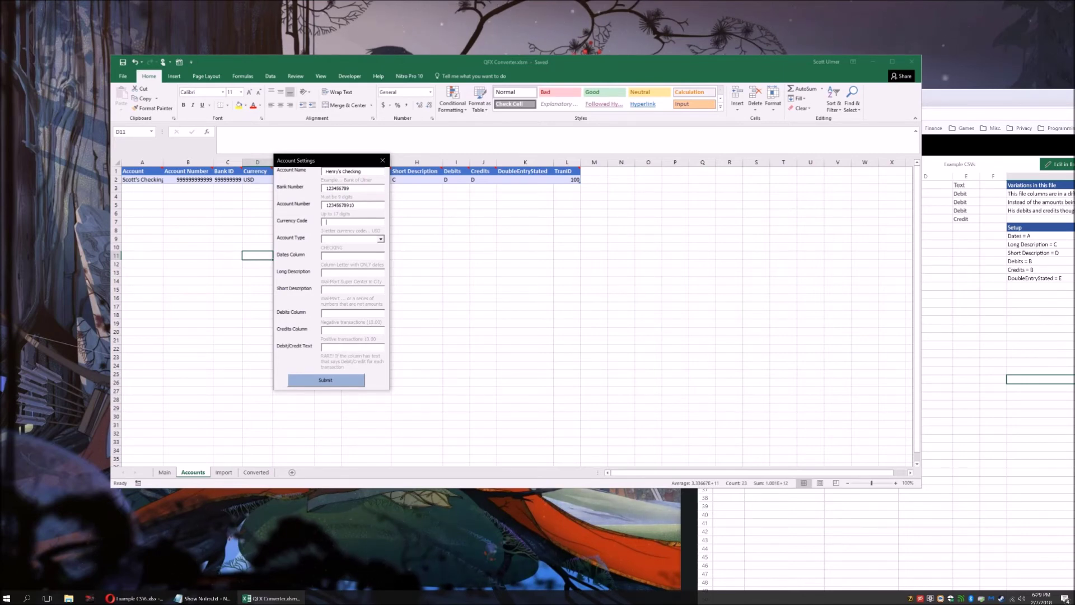
Set the new account's currency code to USD, its account type to CHECKING and its dates column to A
key("Tab")
type("CH")
key("Tab")
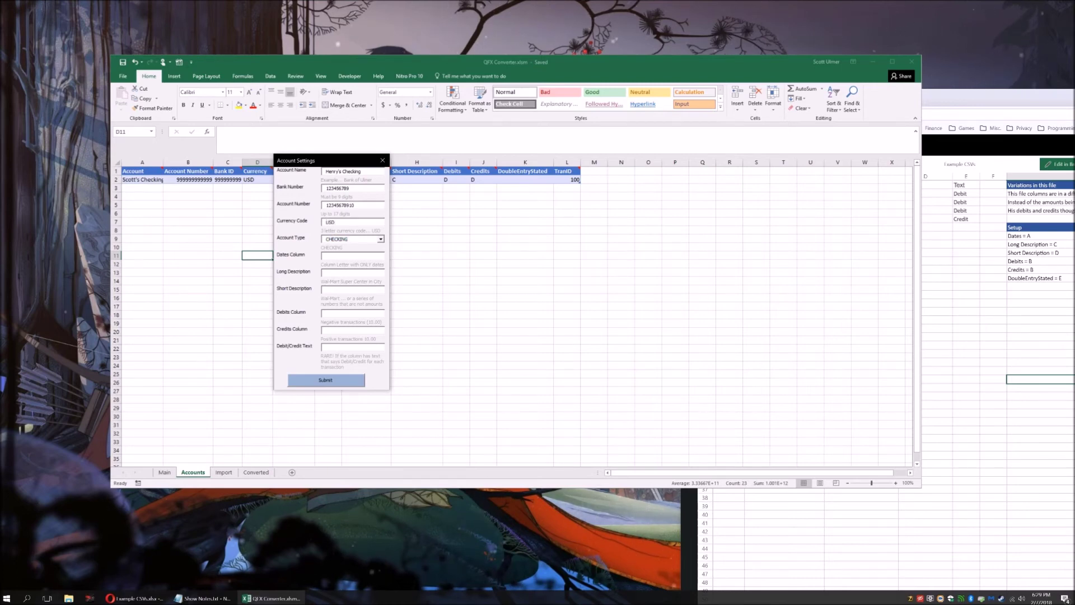
type("A")
Enter B as the long description column after consulting the example CSV sheet
left_click(947, 307)
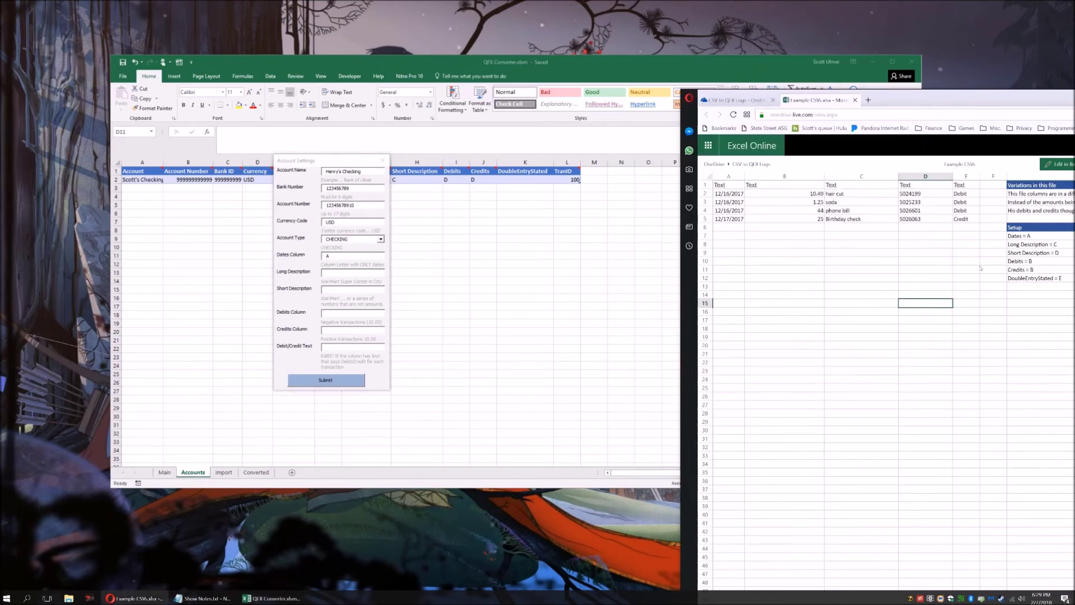
left_click_drag(974, 261, 973, 270)
left_click(271, 598)
left_click(332, 271)
type("B")
Compare the example sheet's description columns and set the short description column to D and the long description column to C
left_click(839, 227)
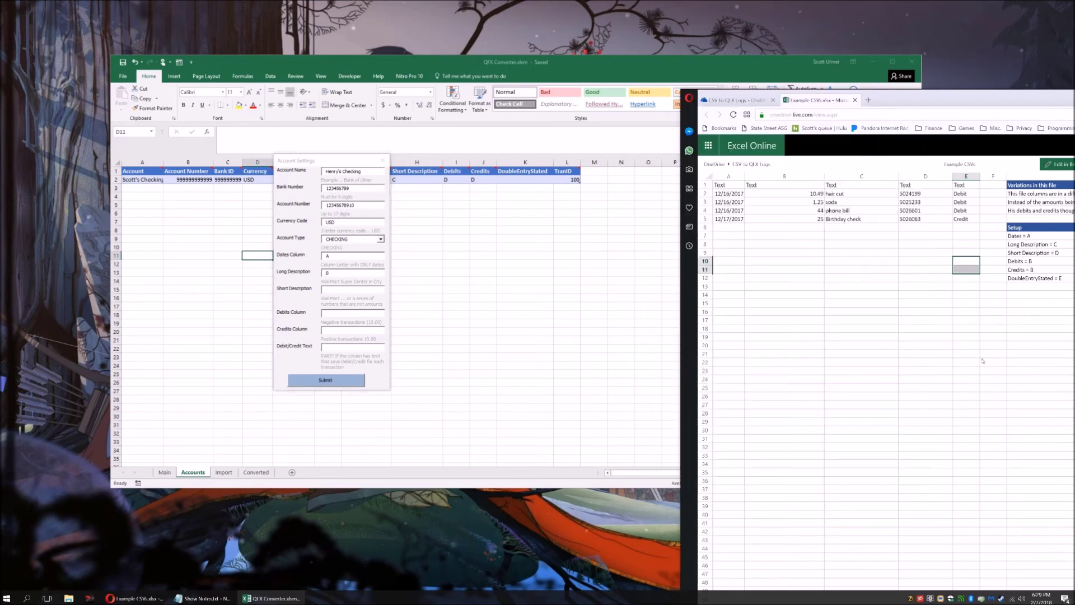
left_click(840, 219)
left_click(909, 233)
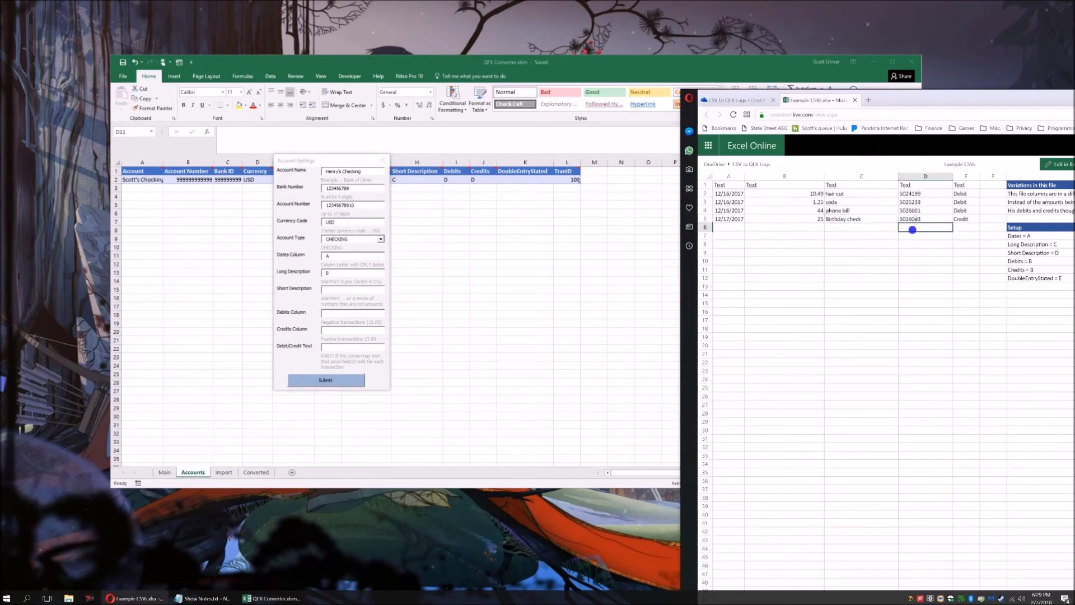
left_click_drag(910, 194, 915, 220)
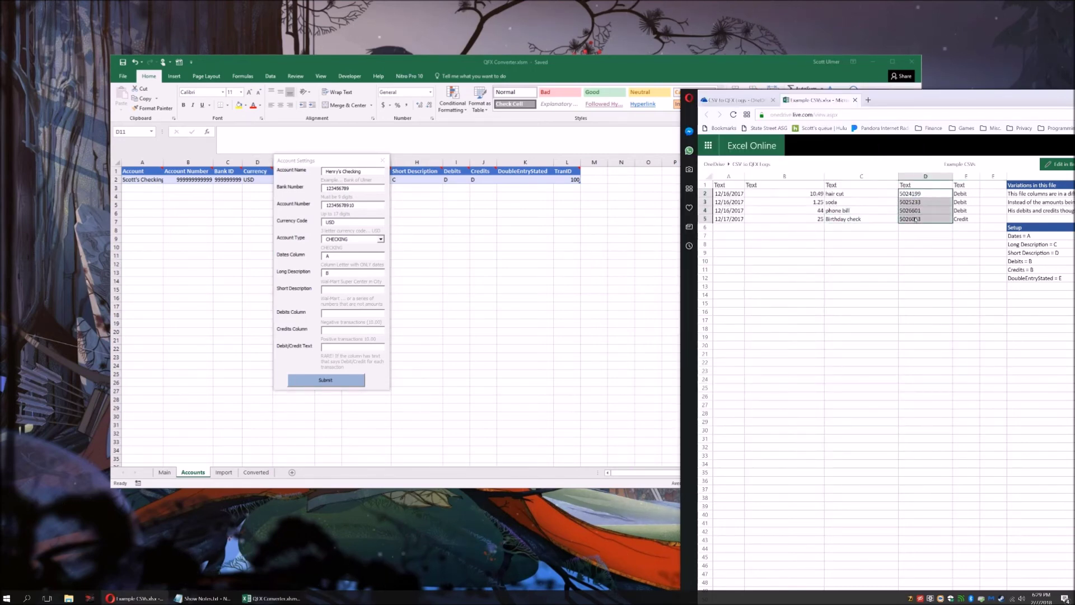
left_click(835, 233)
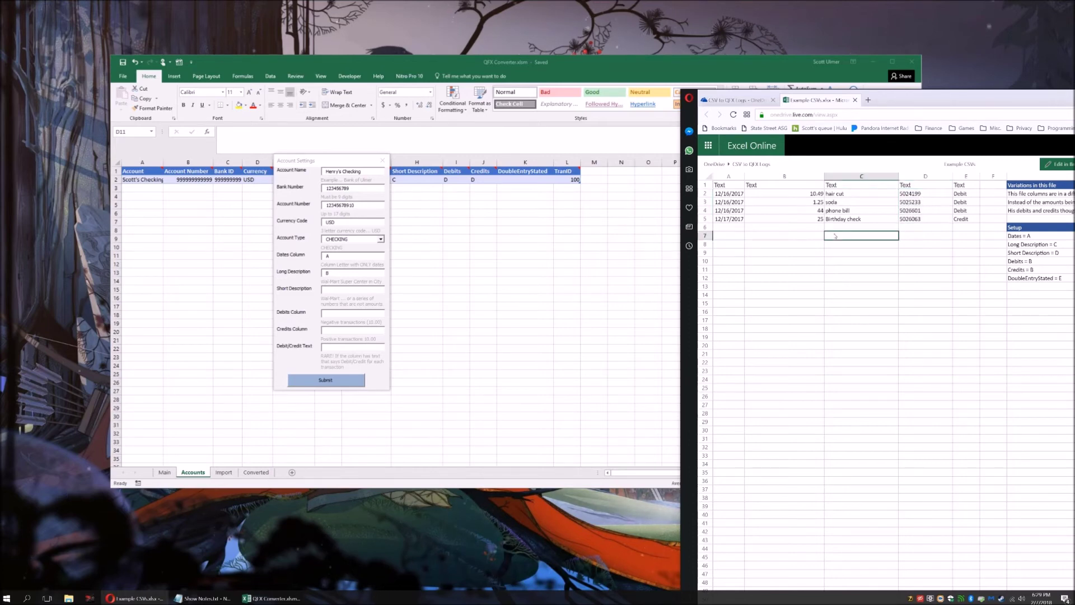
left_click(845, 192)
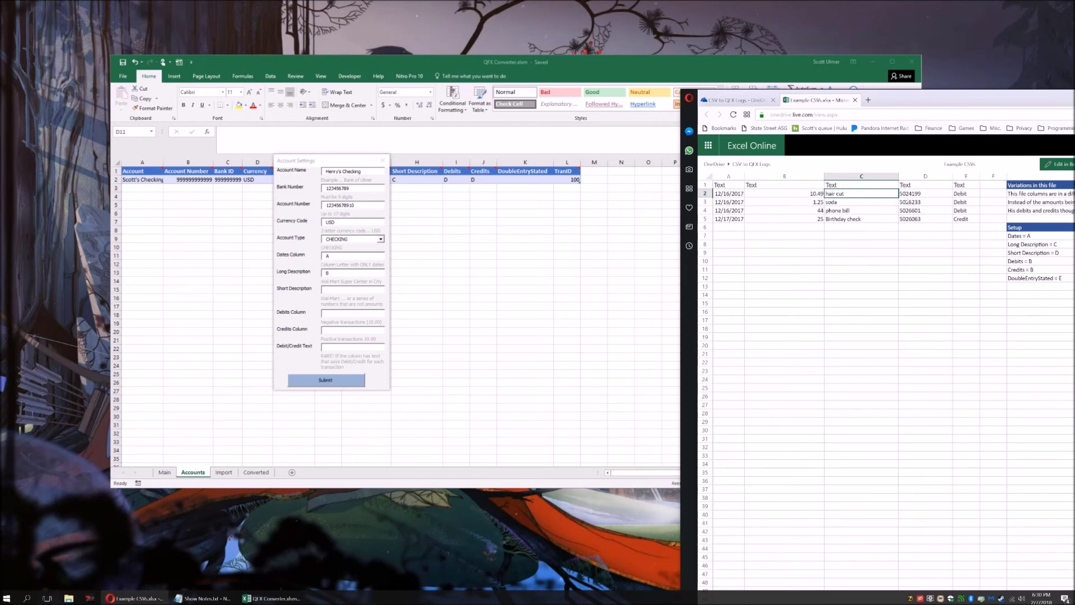
left_click(925, 244)
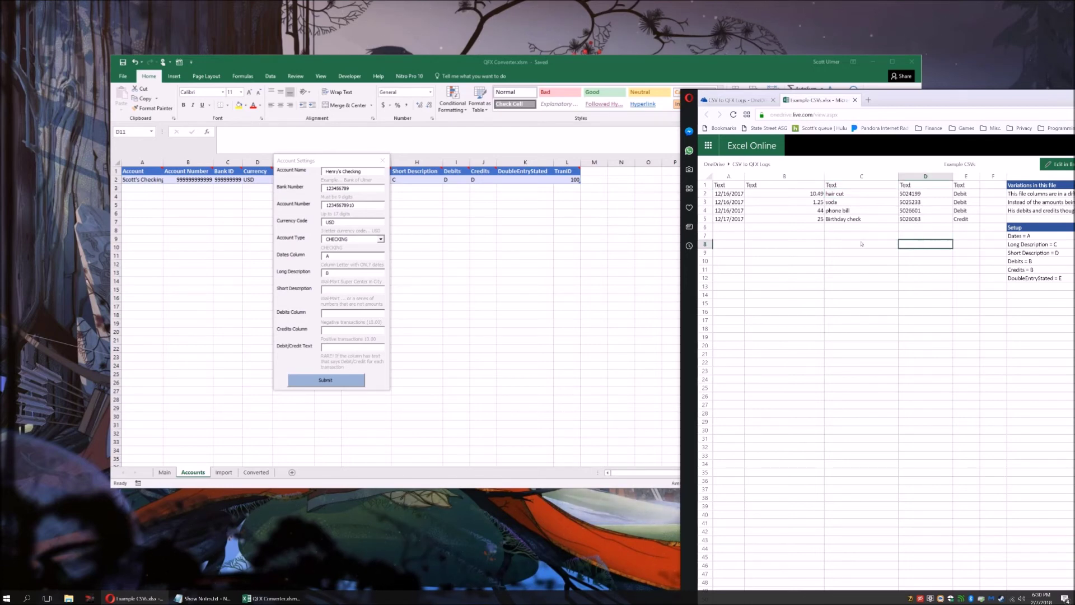
left_click(334, 289)
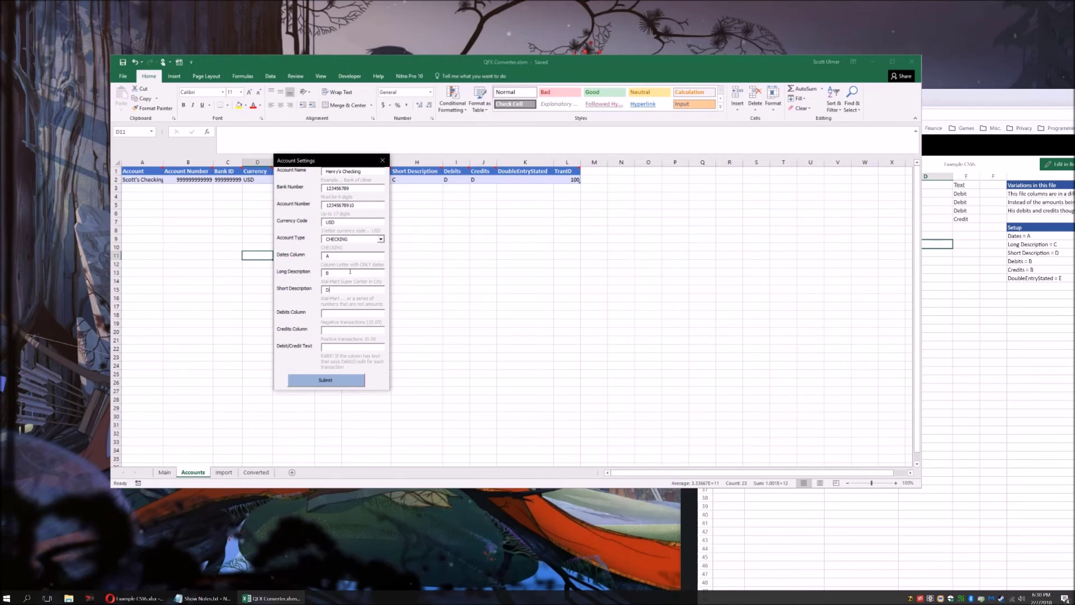
double_click(344, 272)
type("C")
Set both the debits column and the credits column to B, matching the example sheet's single amounts column
left_click(960, 293)
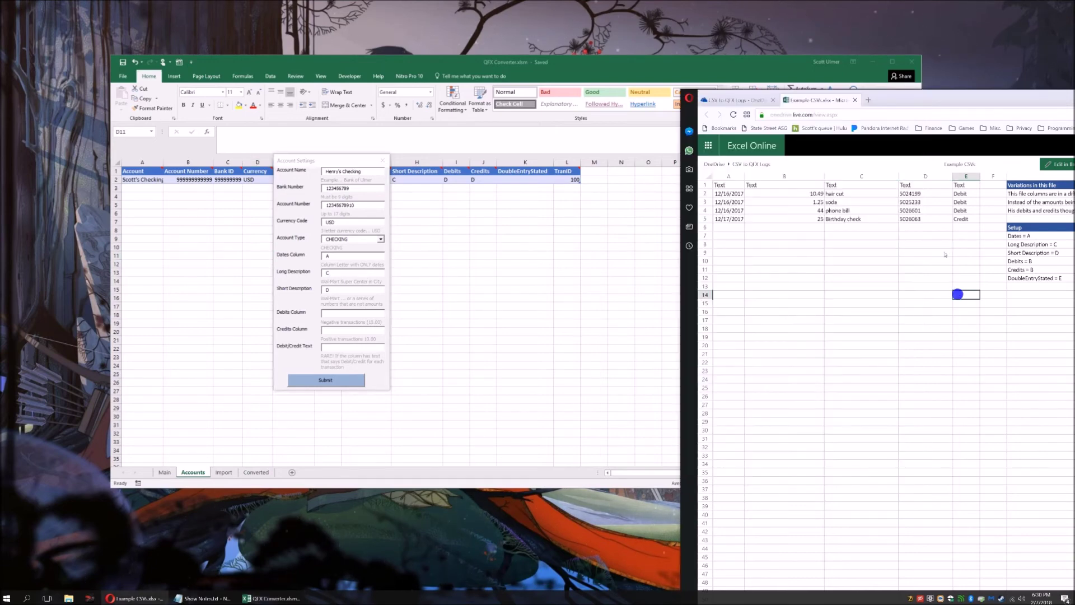
left_click(794, 209)
left_click_drag(803, 193, 803, 219)
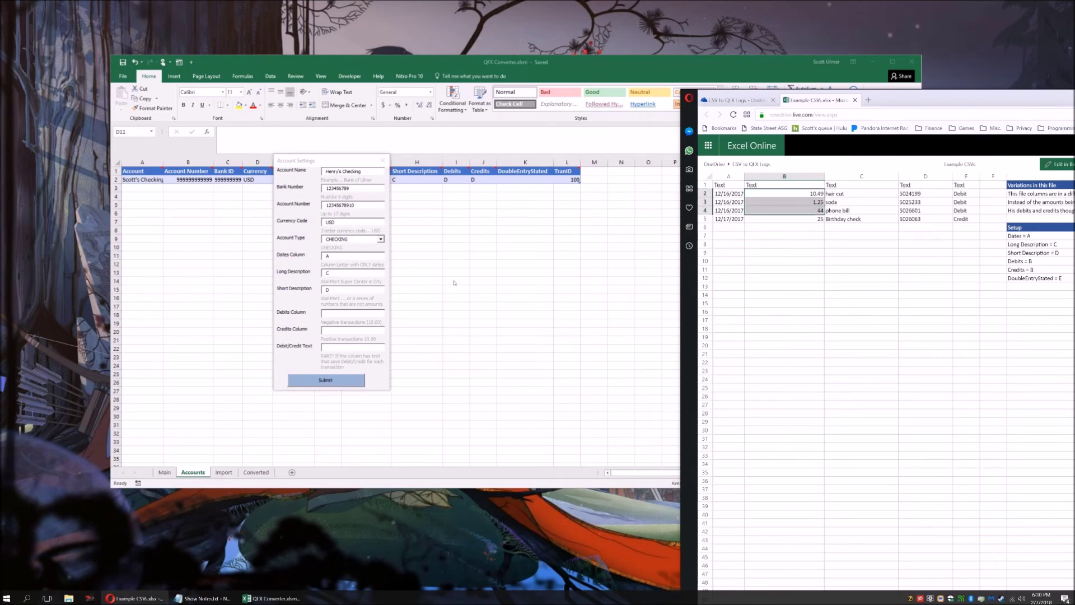
left_click(356, 317)
left_click(356, 317)
type("B")
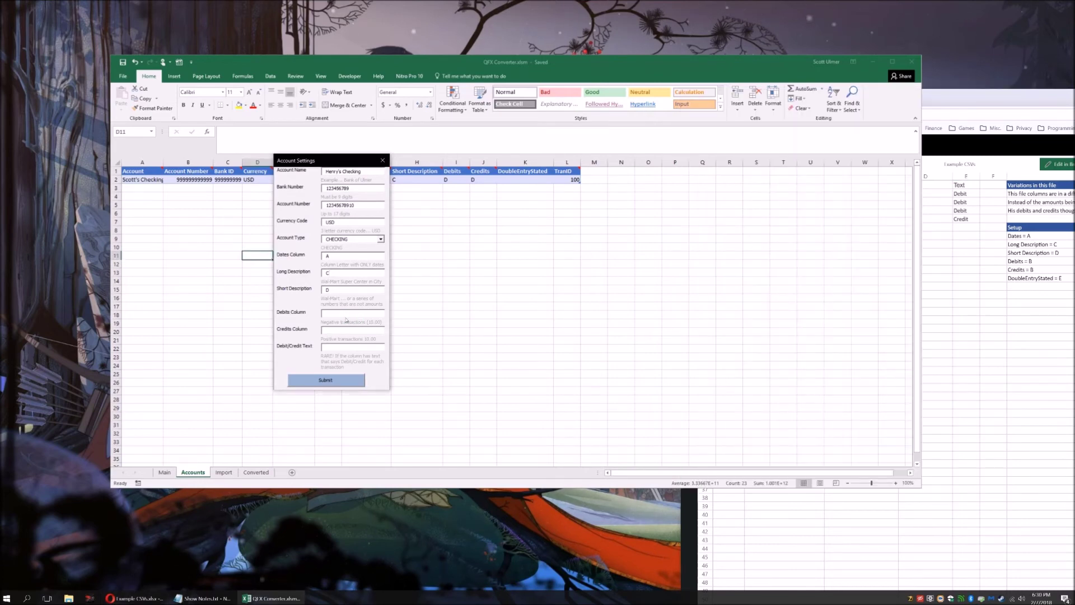
type("B")
key("Tab")
Set the debit/credit text column to E, matching the example sheet, and submit the new account
left_click(957, 316)
left_click(964, 219)
left_click_drag(964, 191, 965, 202)
left_click(942, 269)
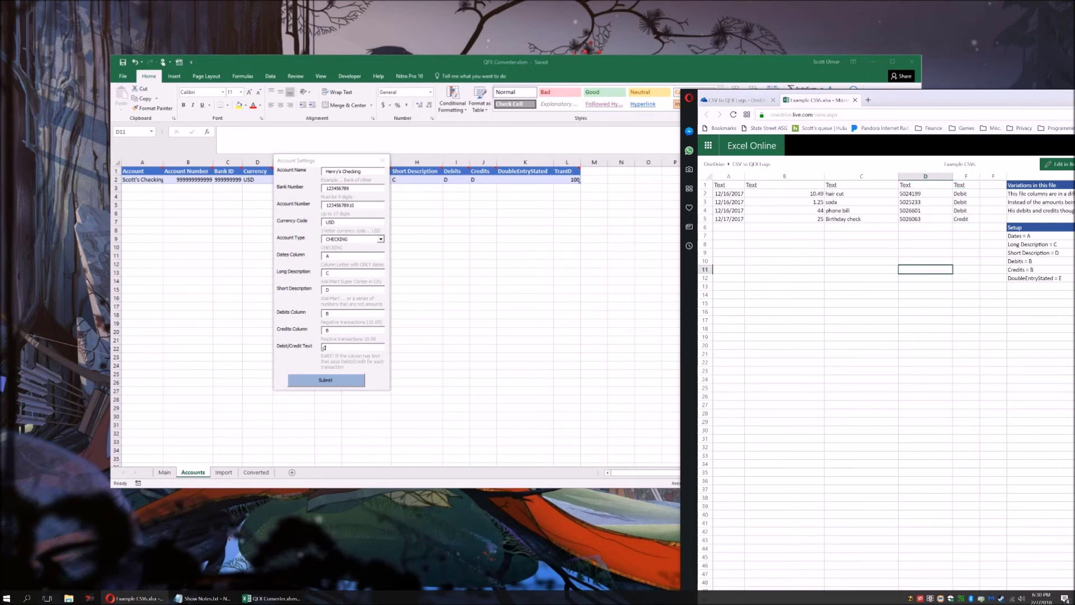
left_click(326, 346)
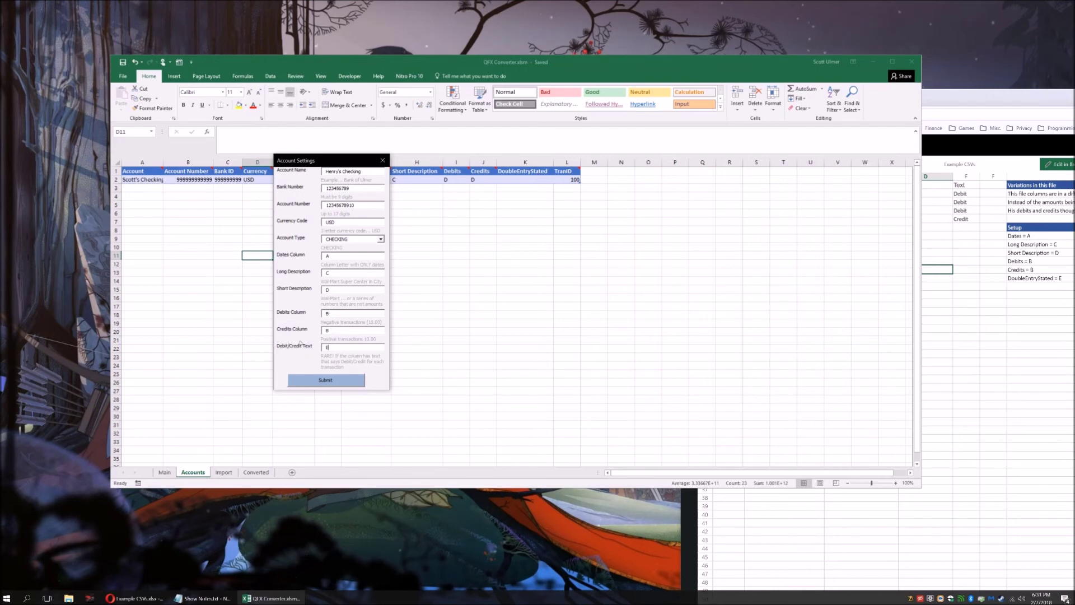
left_click(341, 380)
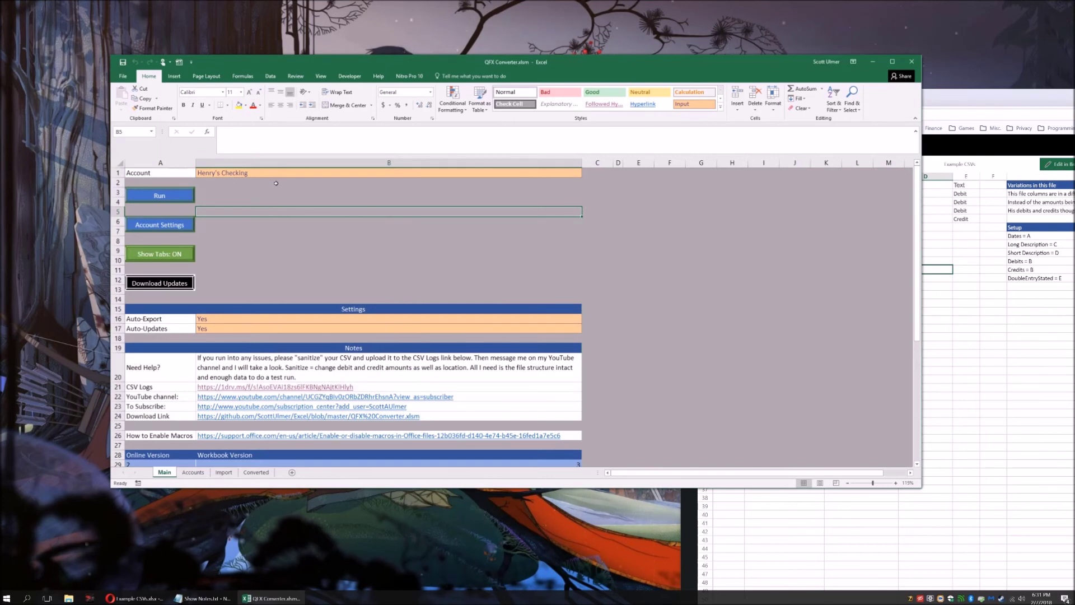
Select the newly added checking account as the Account on the Main sheet
left_click(296, 191)
left_click(296, 173)
left_click(586, 174)
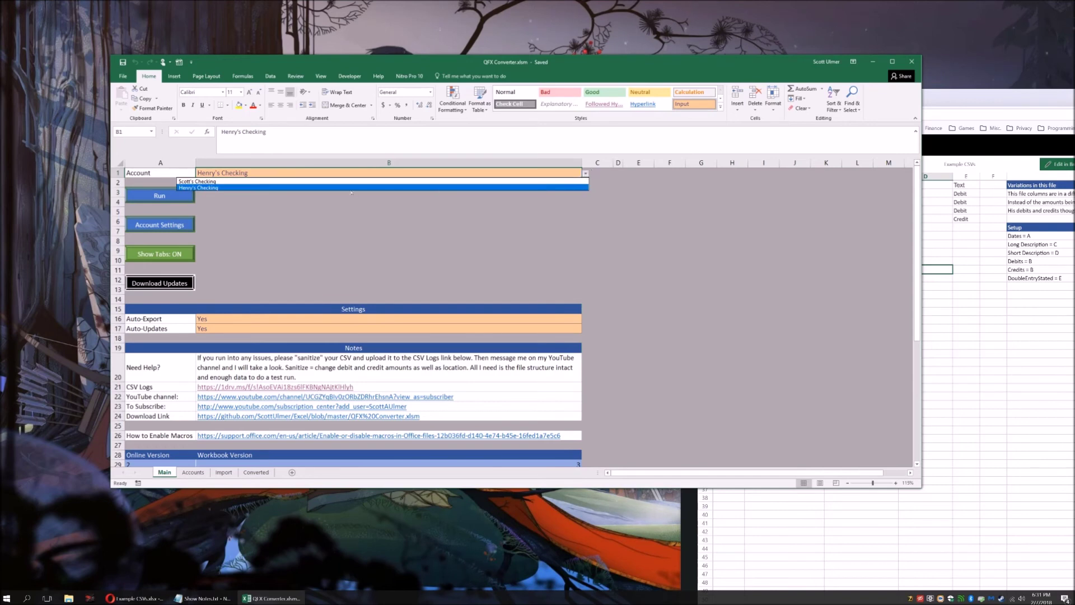
left_click(291, 188)
left_click(291, 194)
left_click(358, 230)
left_click(375, 230)
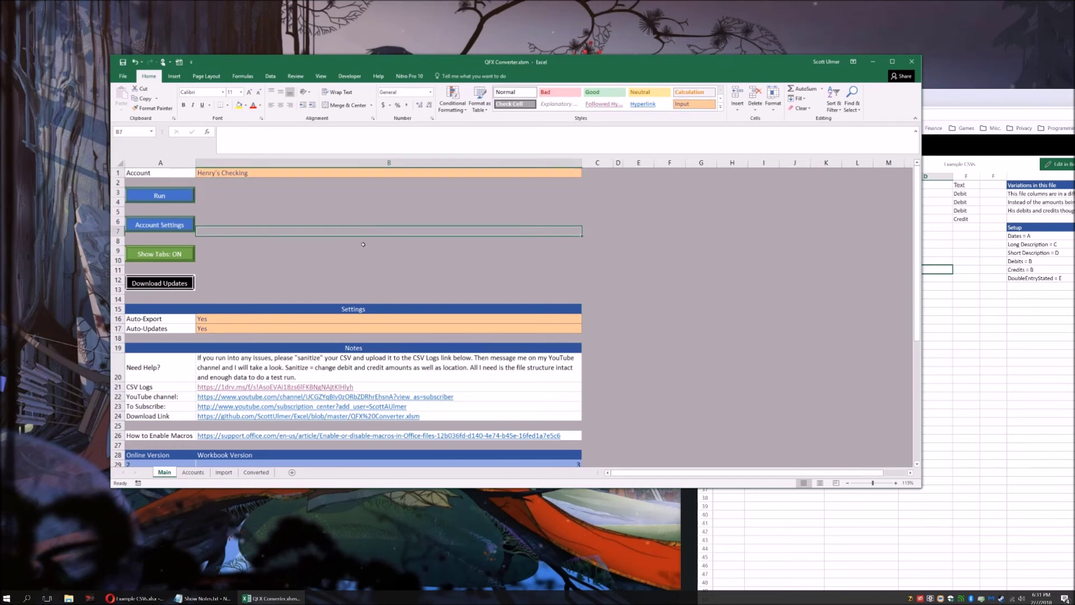
left_click(419, 227)
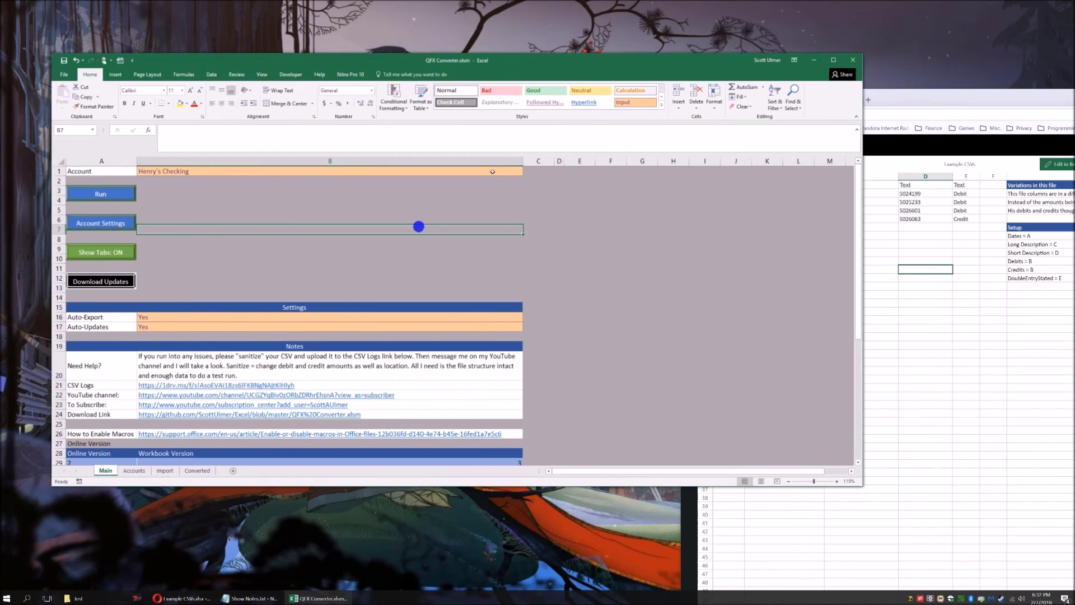
left_click(427, 177)
left_click(244, 229)
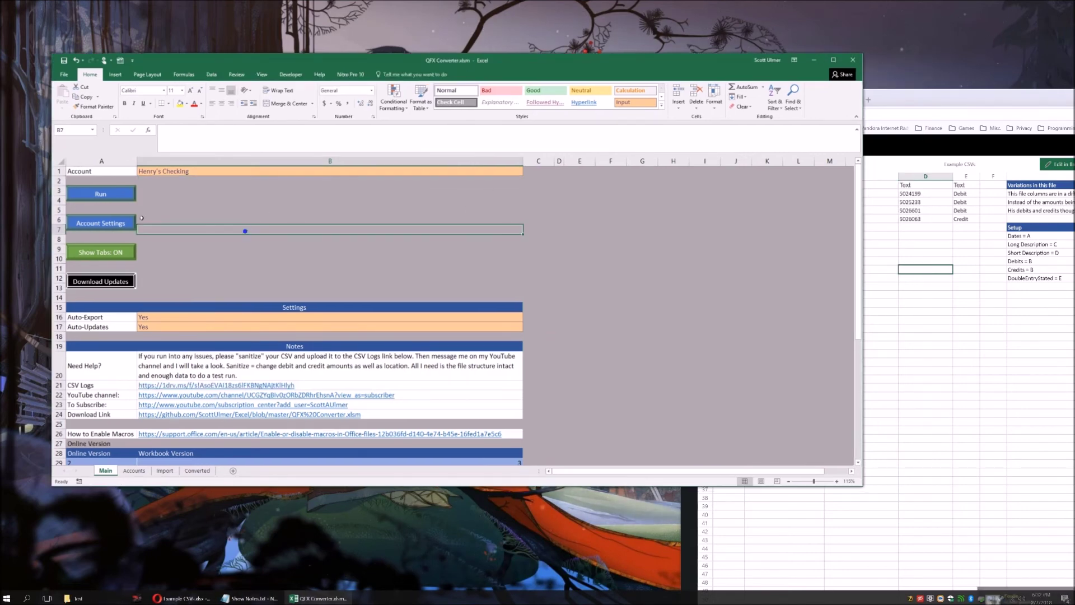
Edit the newly added account in Account Settings, changing its account type to SAVINGS, and submit the form
left_click(120, 223)
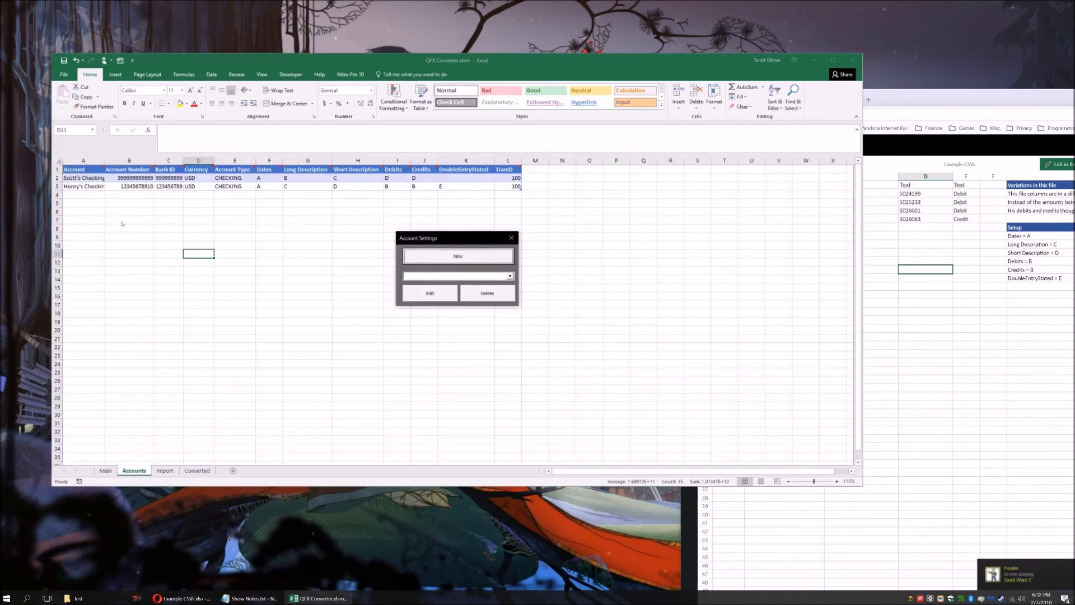
left_click(509, 276)
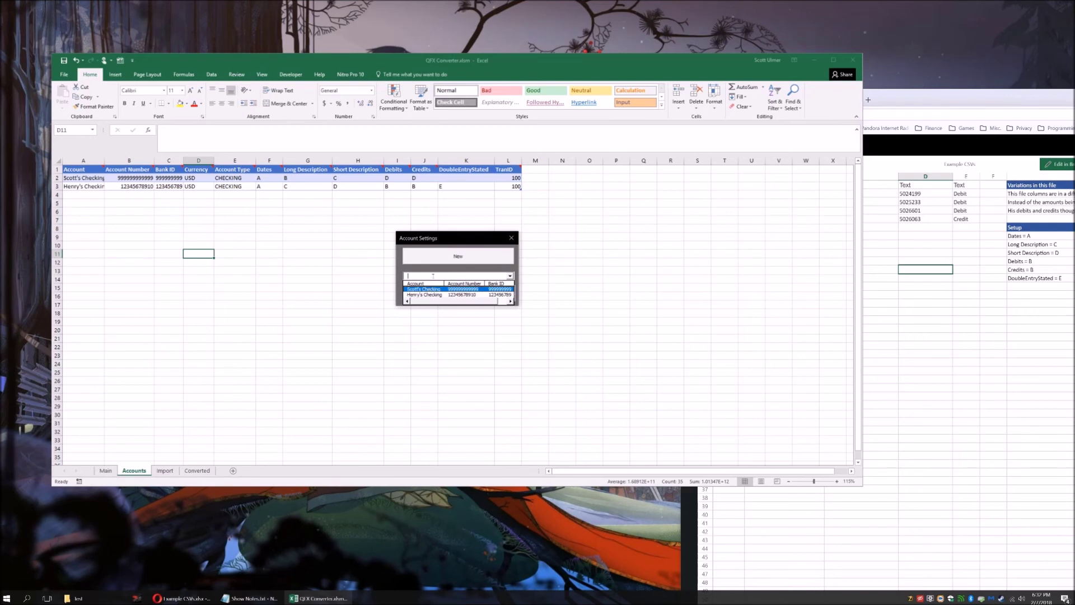
left_click(434, 274)
left_click(510, 276)
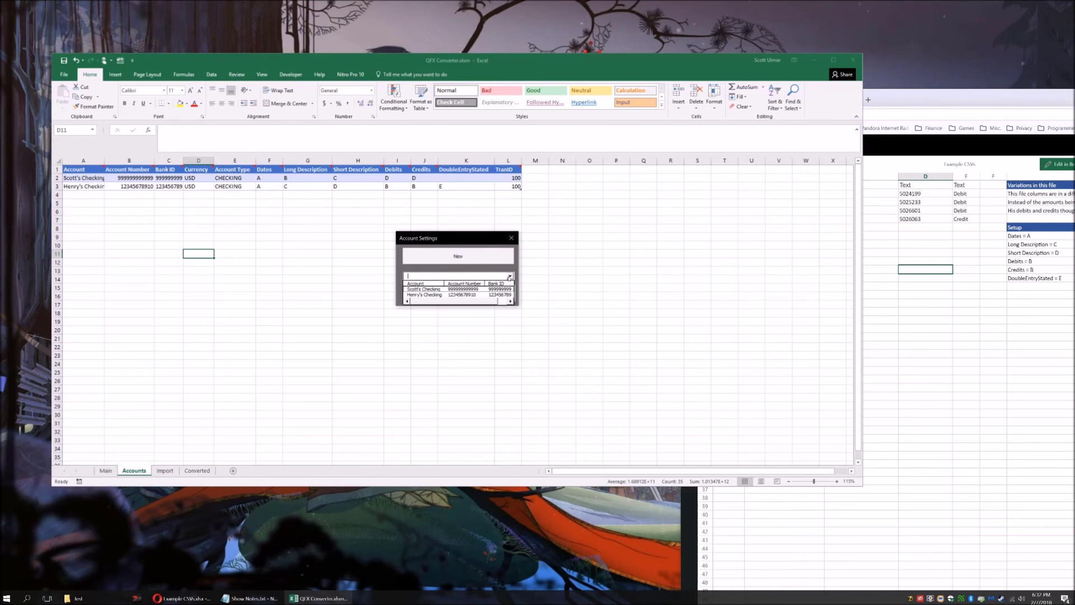
left_click(434, 295)
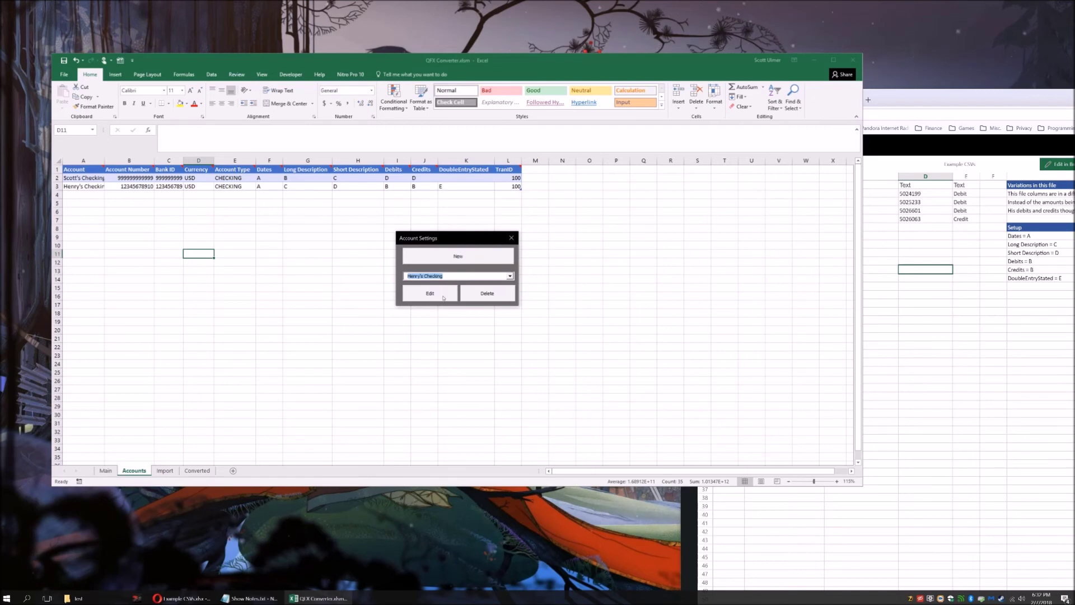
left_click(443, 297)
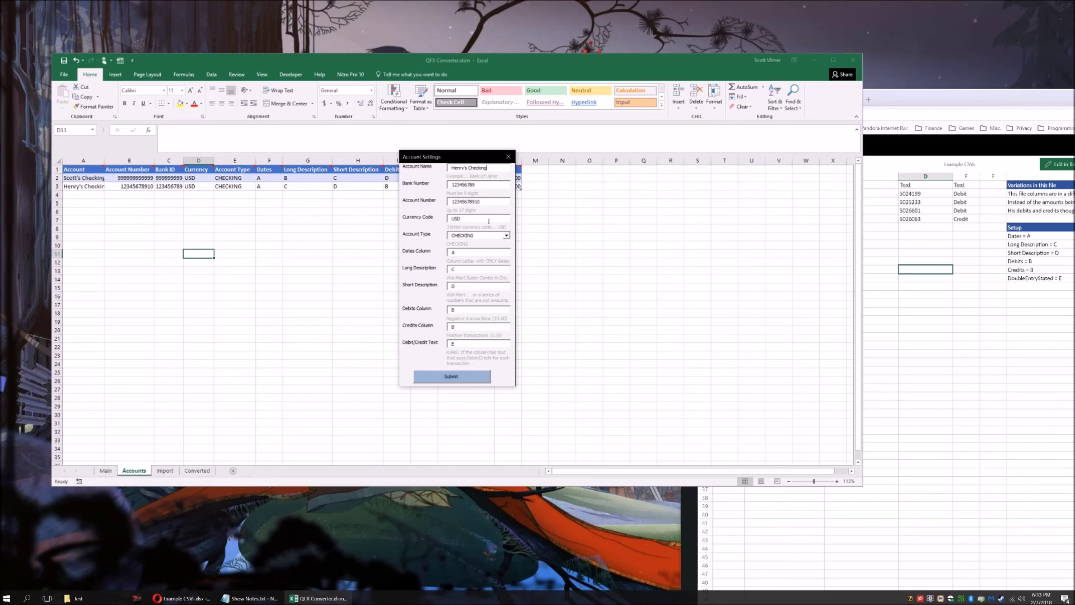
left_click(505, 235)
left_click(466, 249)
left_click(452, 376)
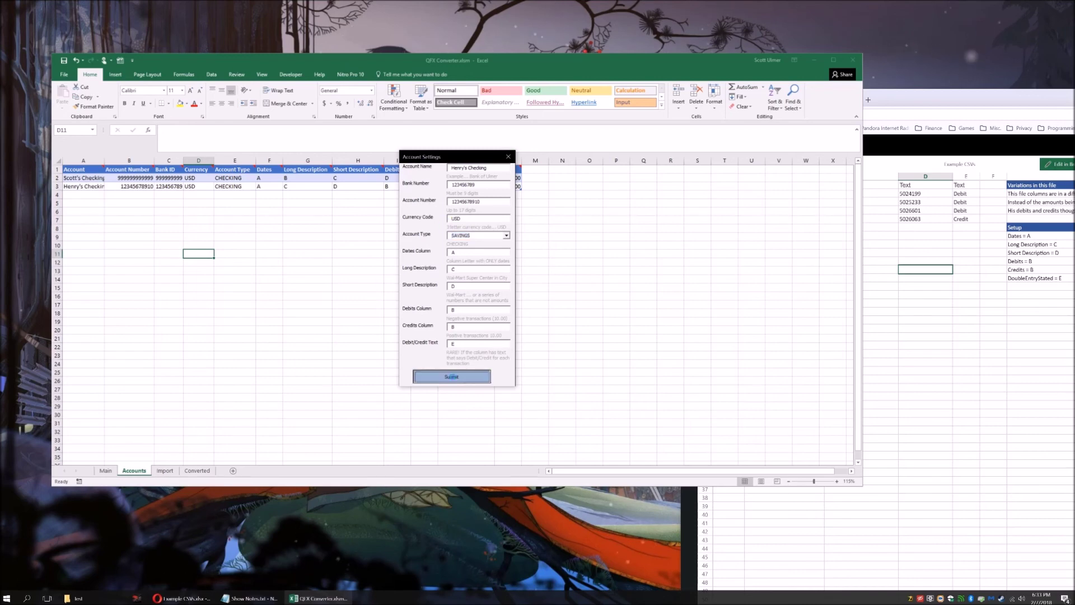
Check the edited account's type in the Accounts sheet and return to the Main sheet
left_click(133, 470)
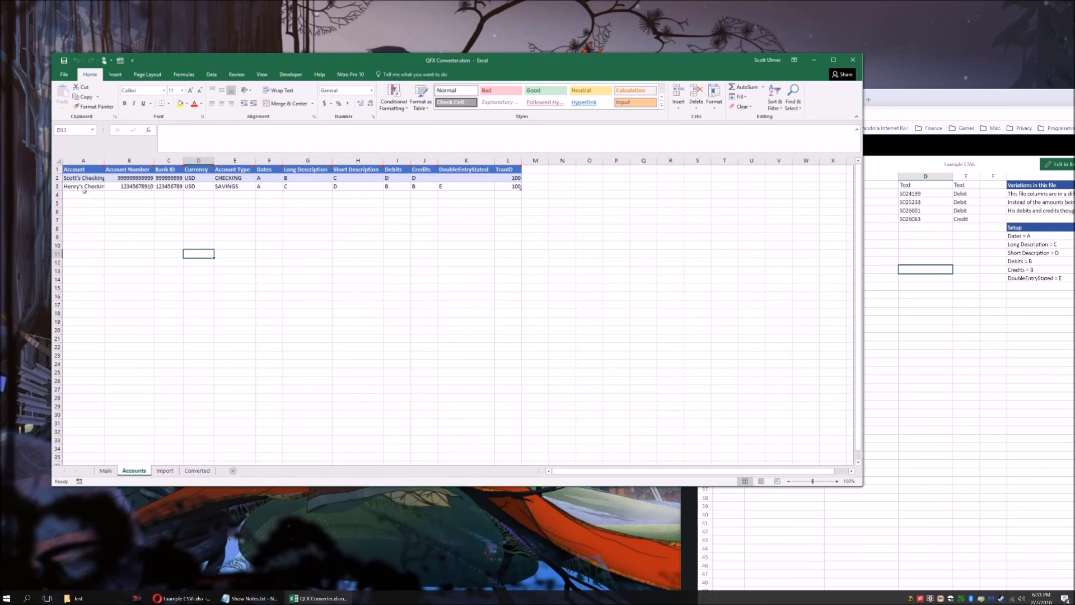
left_click(234, 186)
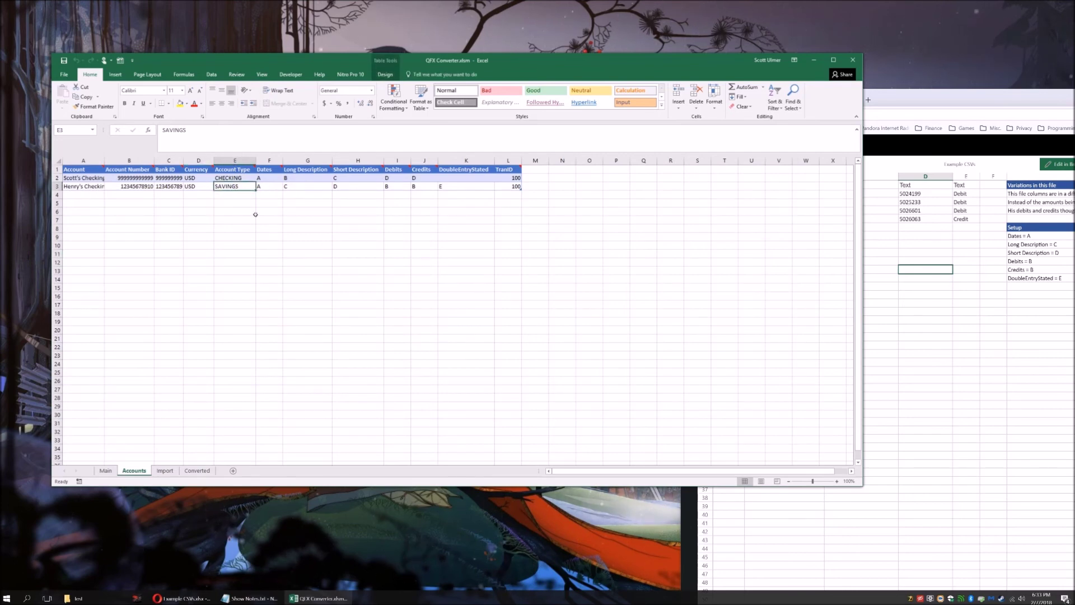
left_click(106, 470)
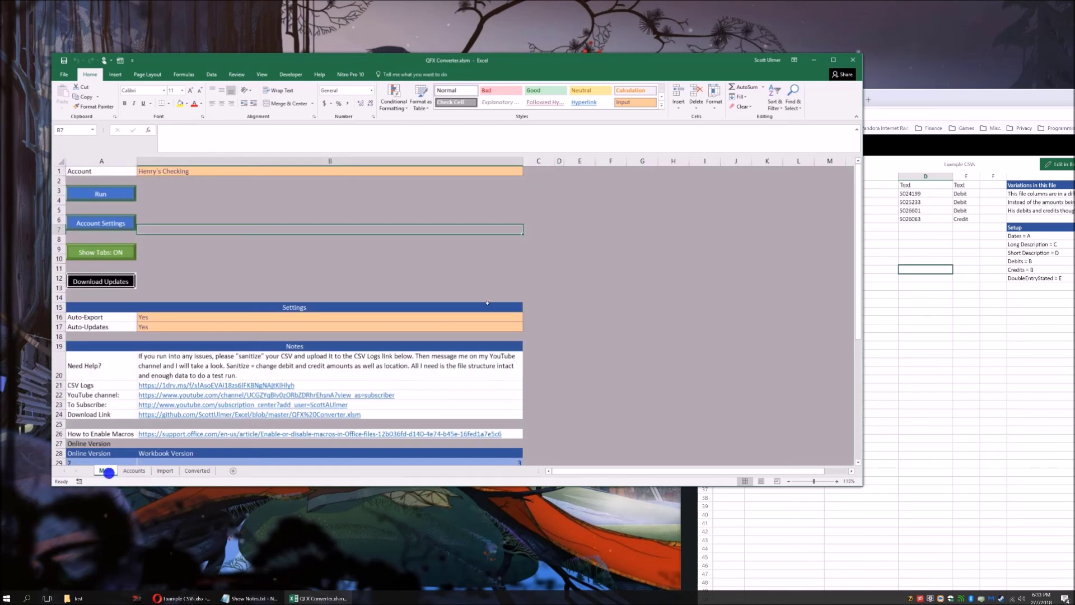
scroll(537, 250, "down", 3)
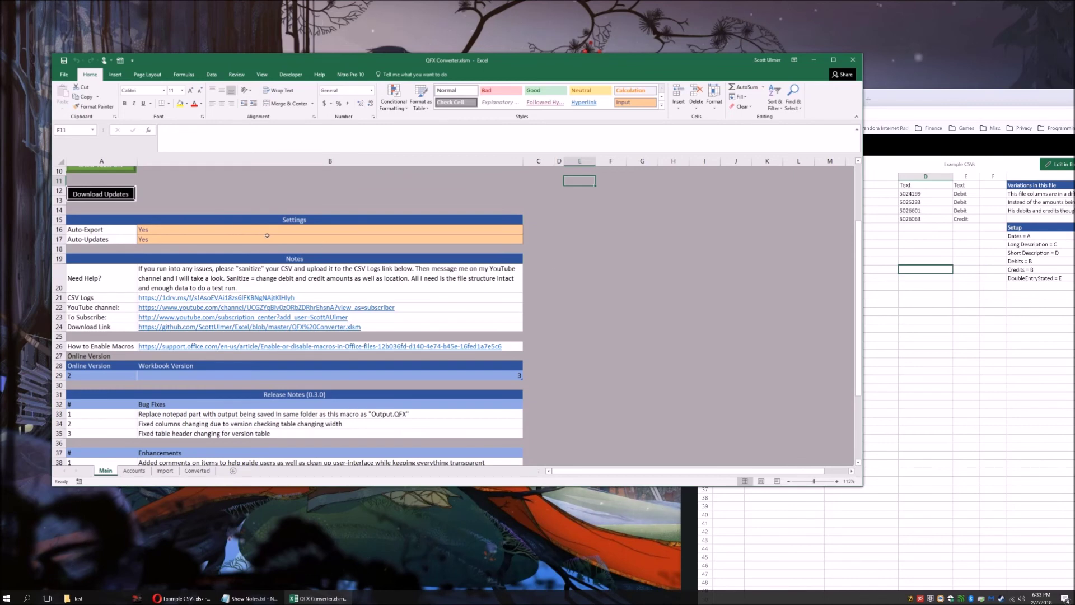
left_click(331, 191)
scroll(356, 199, "up", 3)
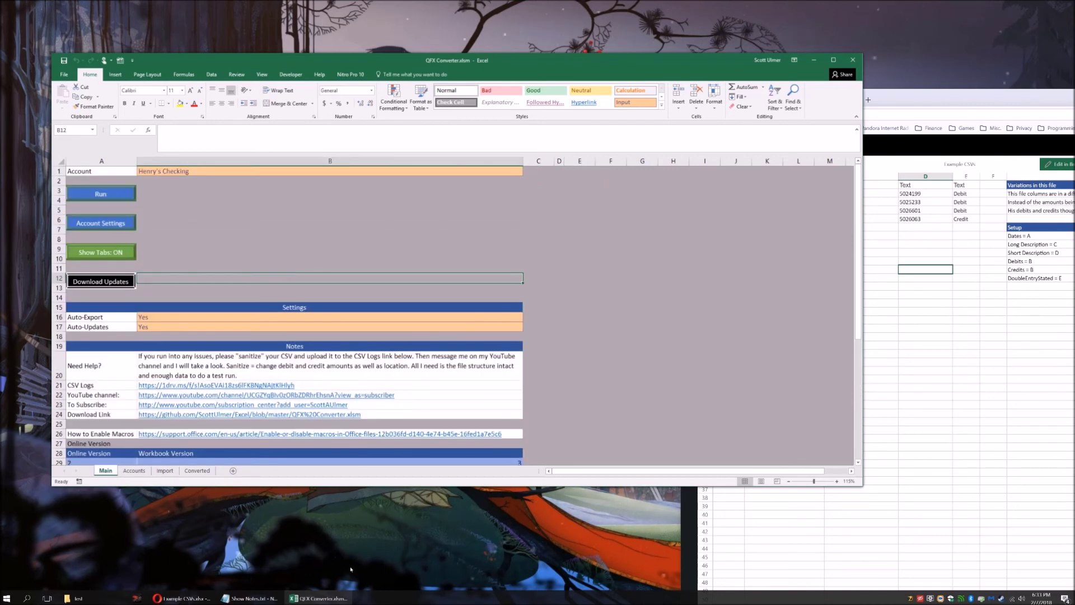
Review the topic list in Show Notes.txt in Notepad and return to the QFX Converter workbook
left_click(250, 598)
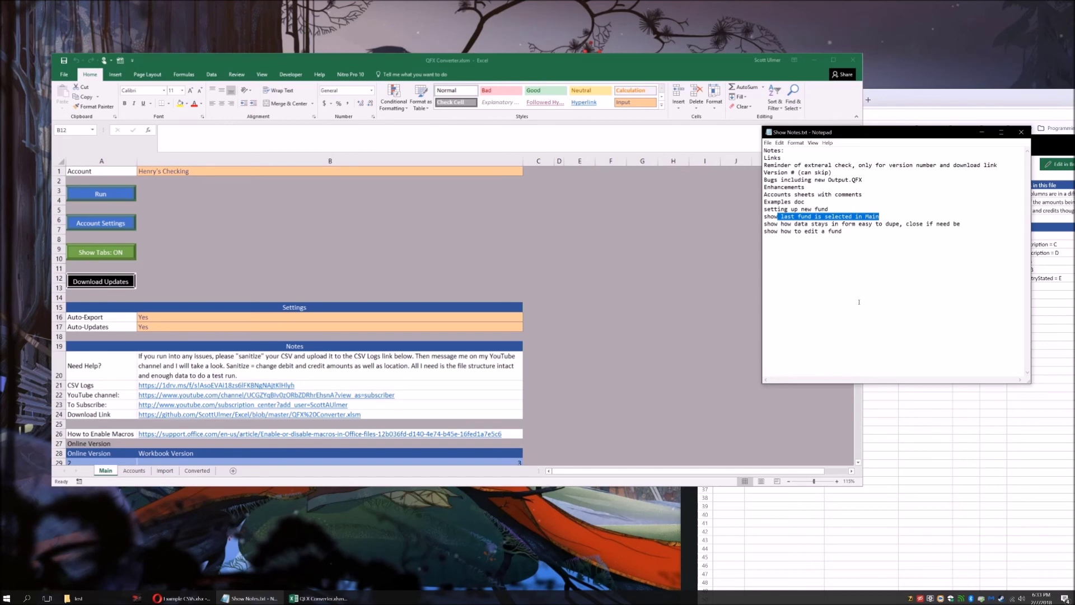
left_click(856, 228)
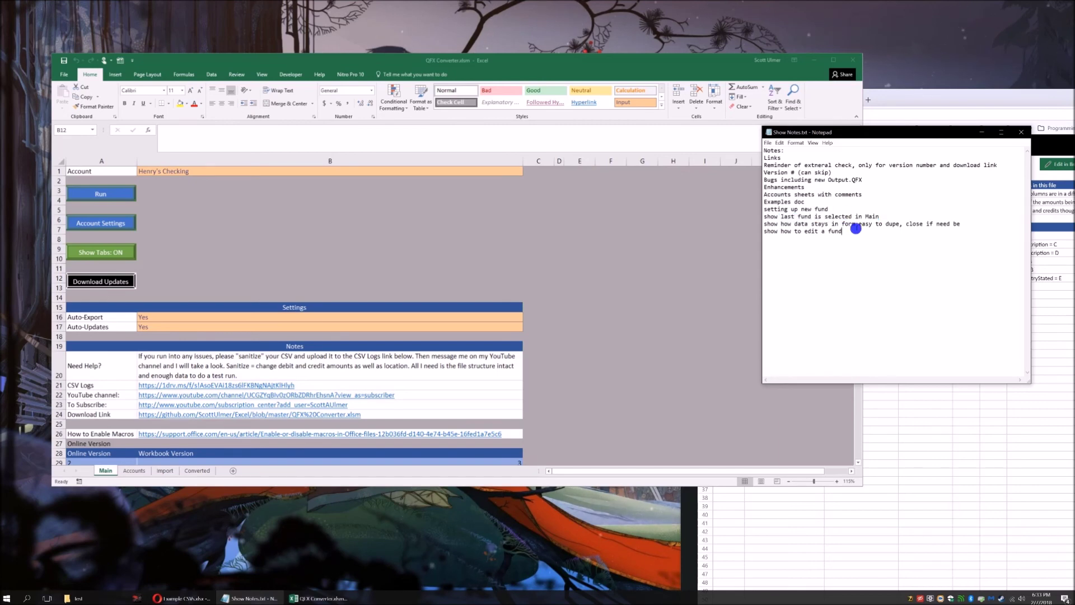
left_click(669, 252)
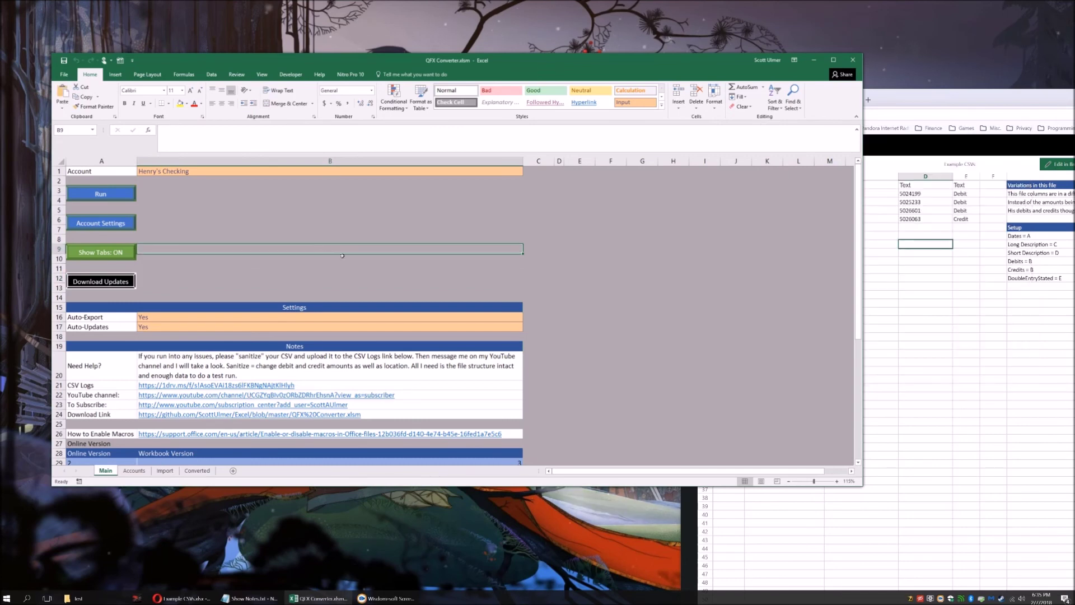
Switch to the Example CSVs workbook in the browser, examine the open sheet's date and description columns, and maximize the window
left_click(430, 229)
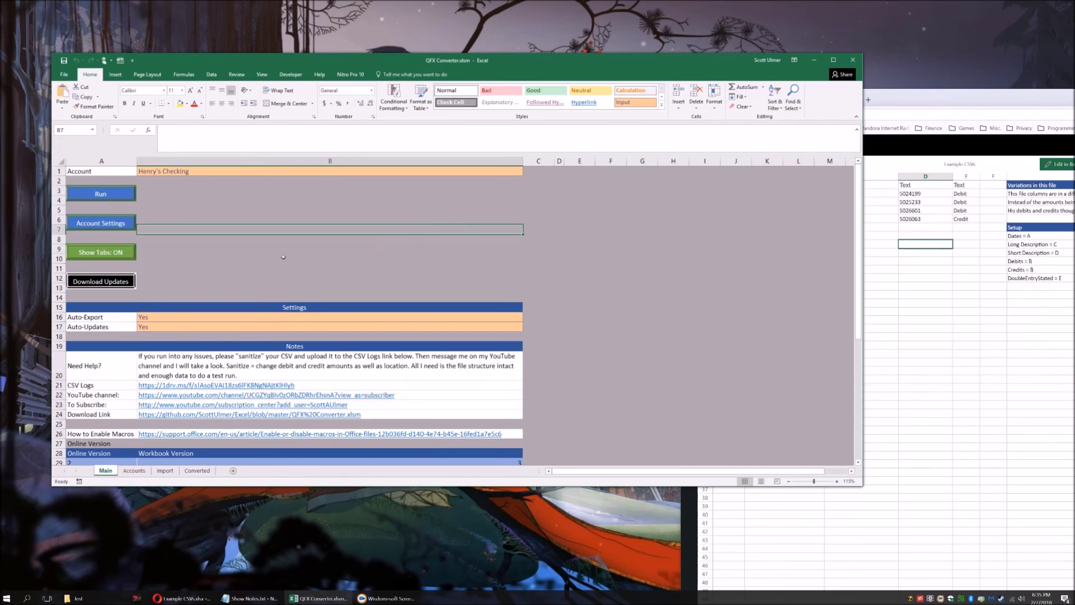
left_click(950, 338)
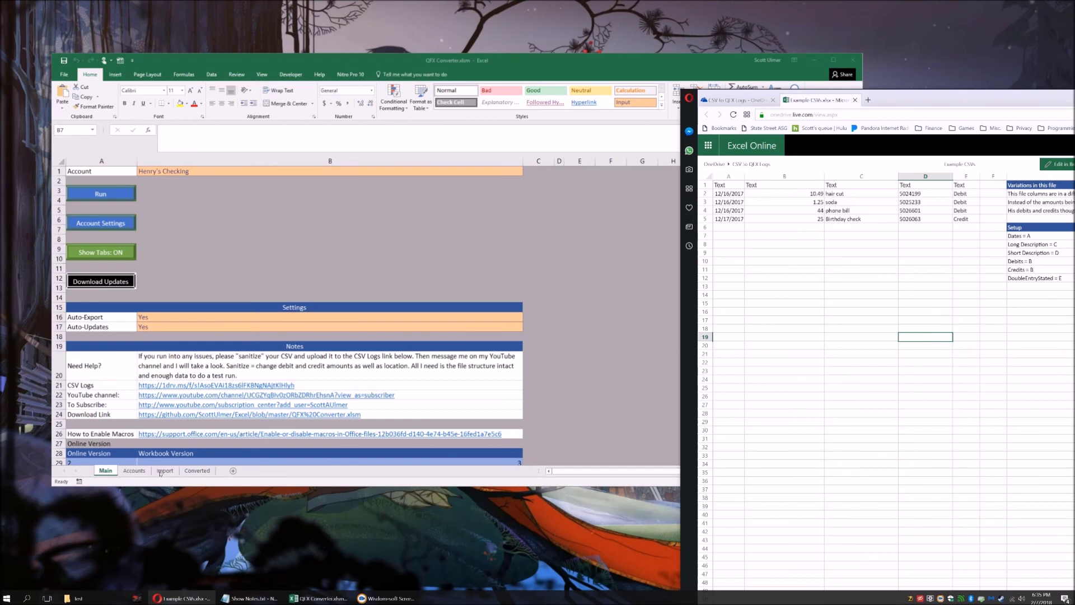
left_click(861, 294)
left_click_drag(900, 101, 744, 99)
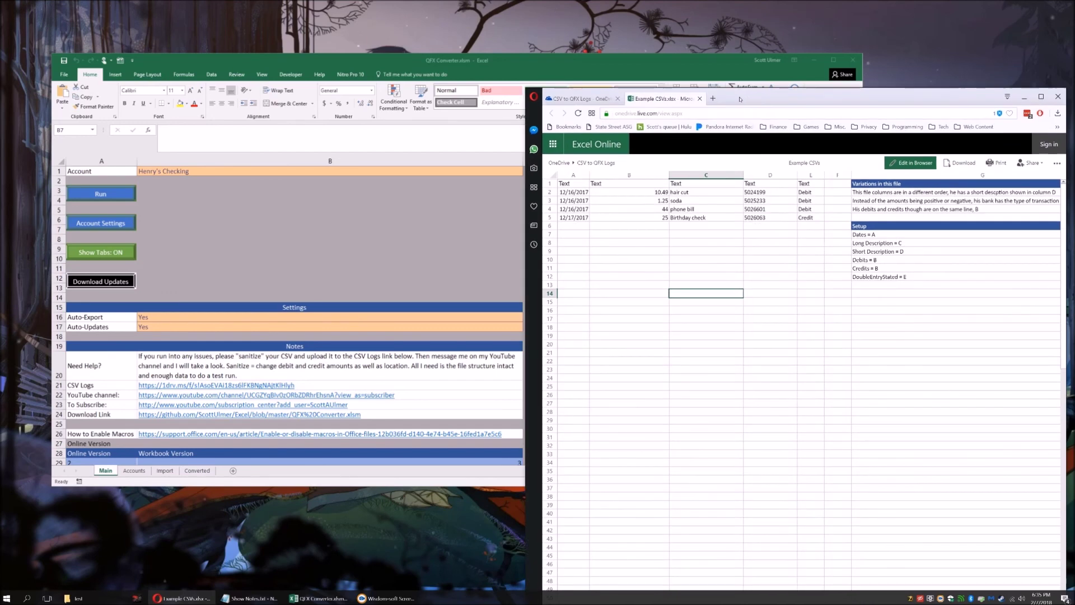
left_click(706, 241)
left_click_drag(574, 192, 574, 217)
left_click_drag(694, 191, 695, 220)
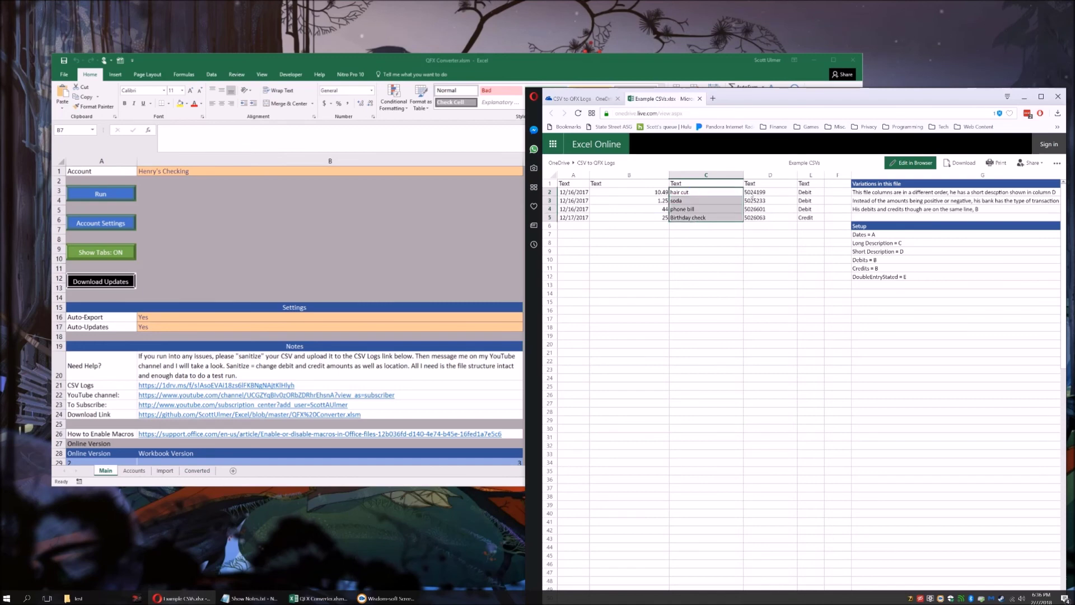
left_click(779, 193)
left_click_drag(827, 99, 728, 49)
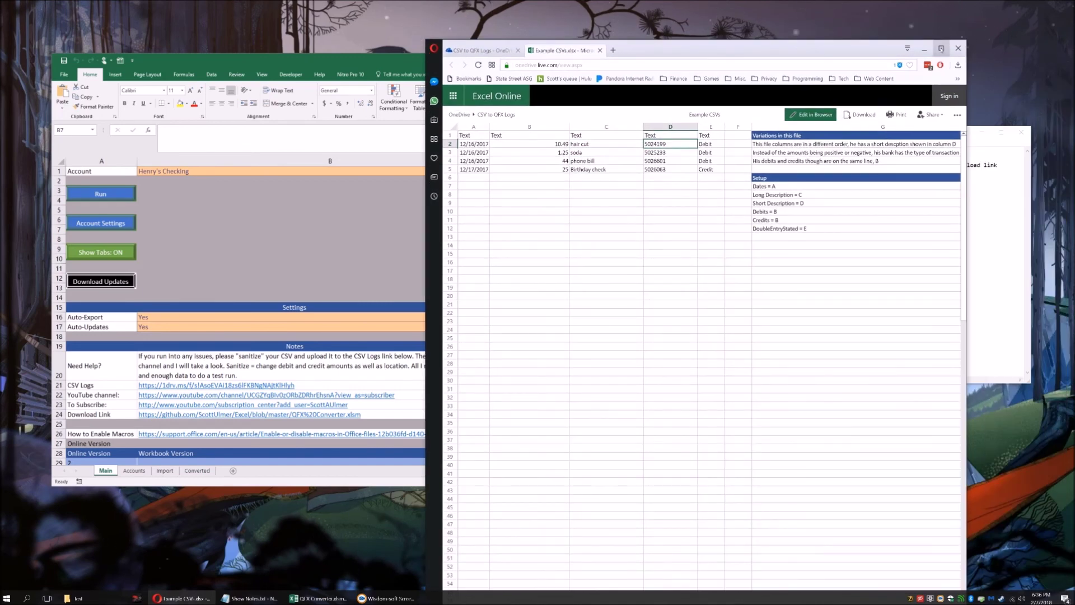
left_click(941, 49)
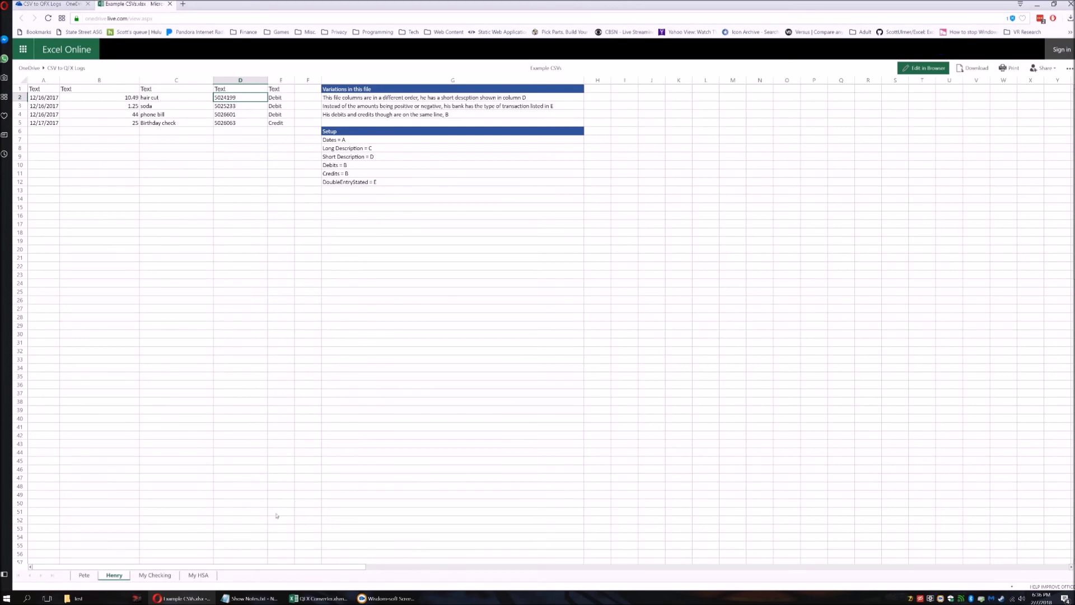
Open the My Checking example sheet and examine the layout of its transaction rows in columns A to D
left_click(155, 575)
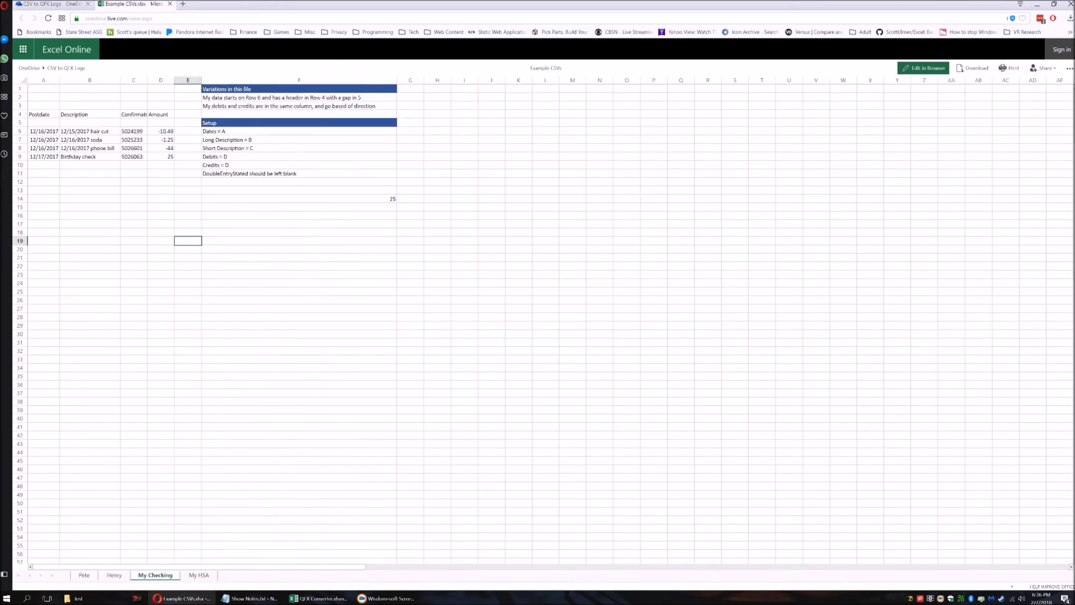
left_click_drag(70, 132, 116, 137)
left_click(164, 132)
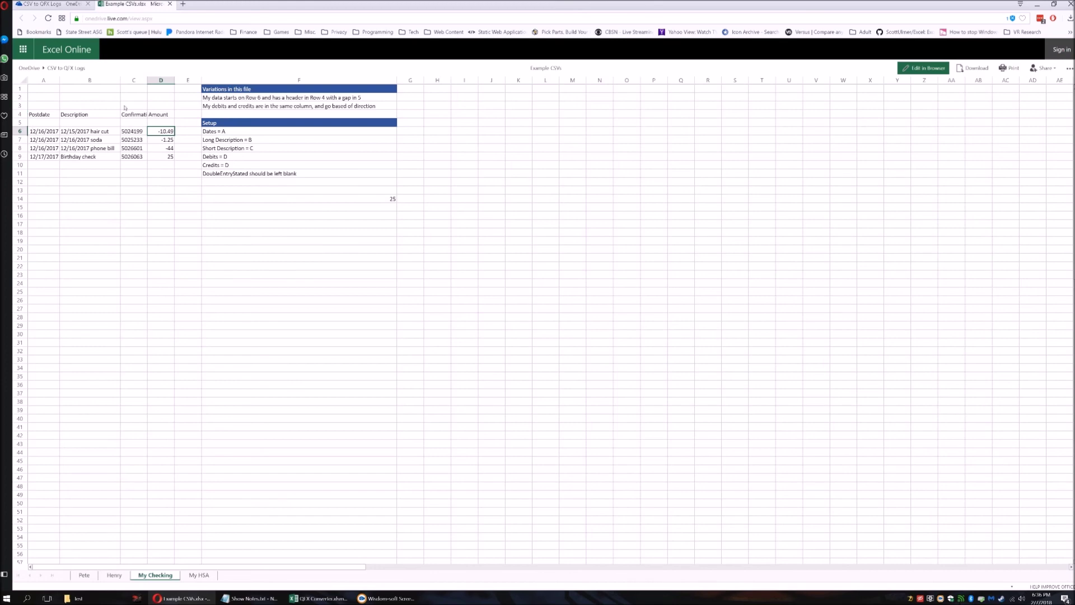
left_click(84, 192)
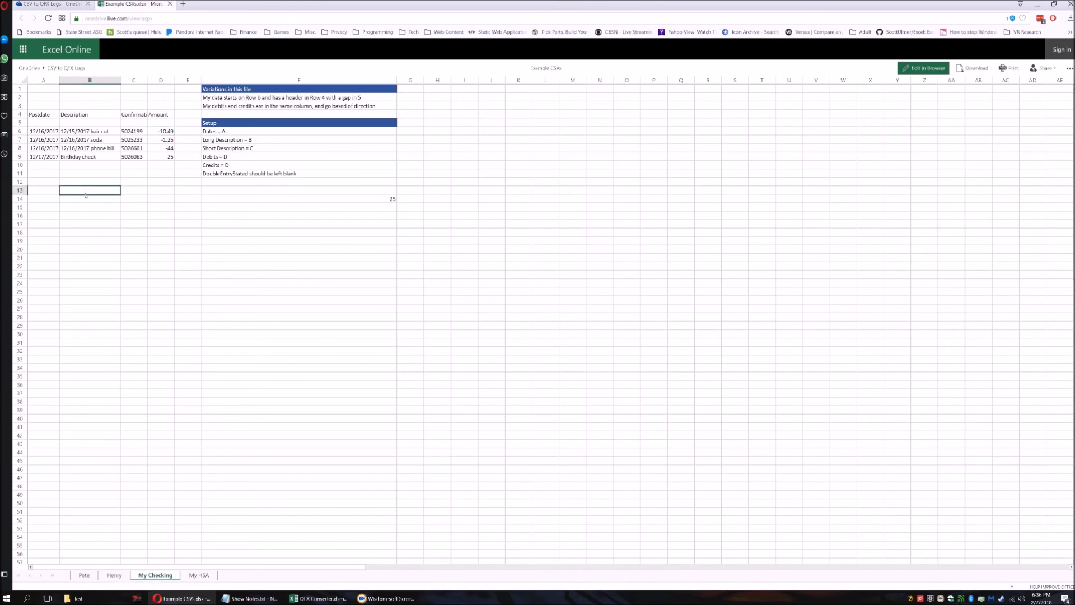
left_click(41, 132)
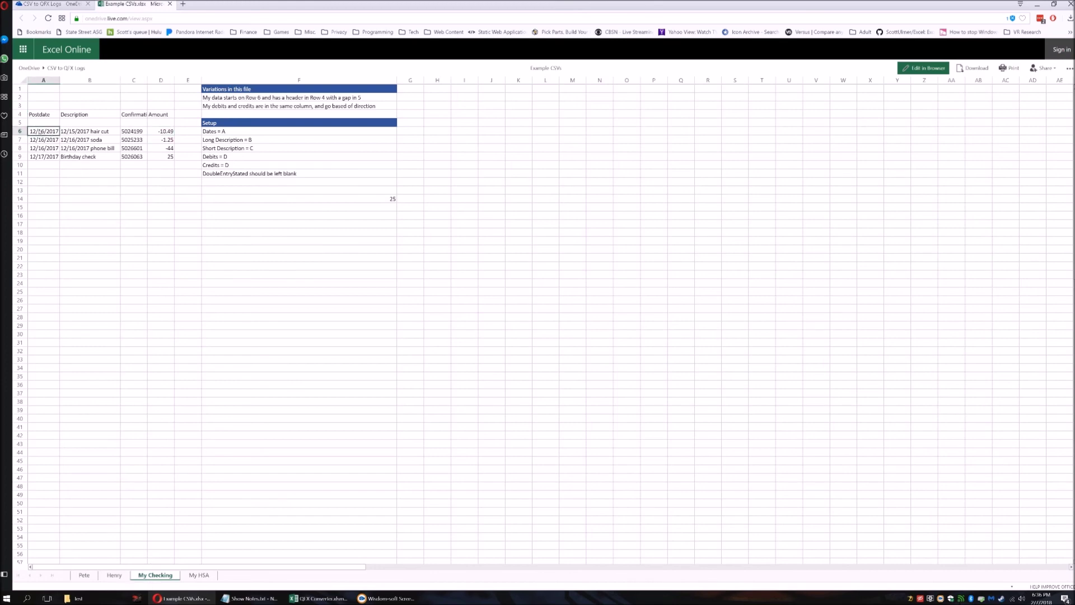
left_click(72, 157)
left_click_drag(38, 131, 167, 158)
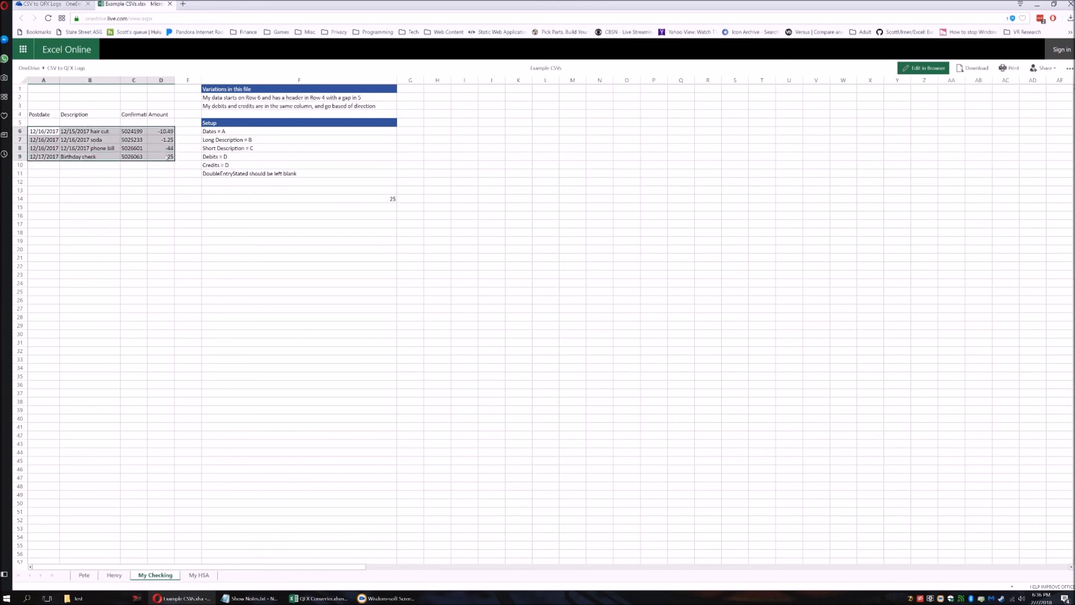
Compare the first two example sheets with My Checking and restore the browser window beside the QFX Converter workbook
left_click(85, 575)
left_click(114, 576)
left_click(148, 577)
left_click_drag(582, 5, 882, 85)
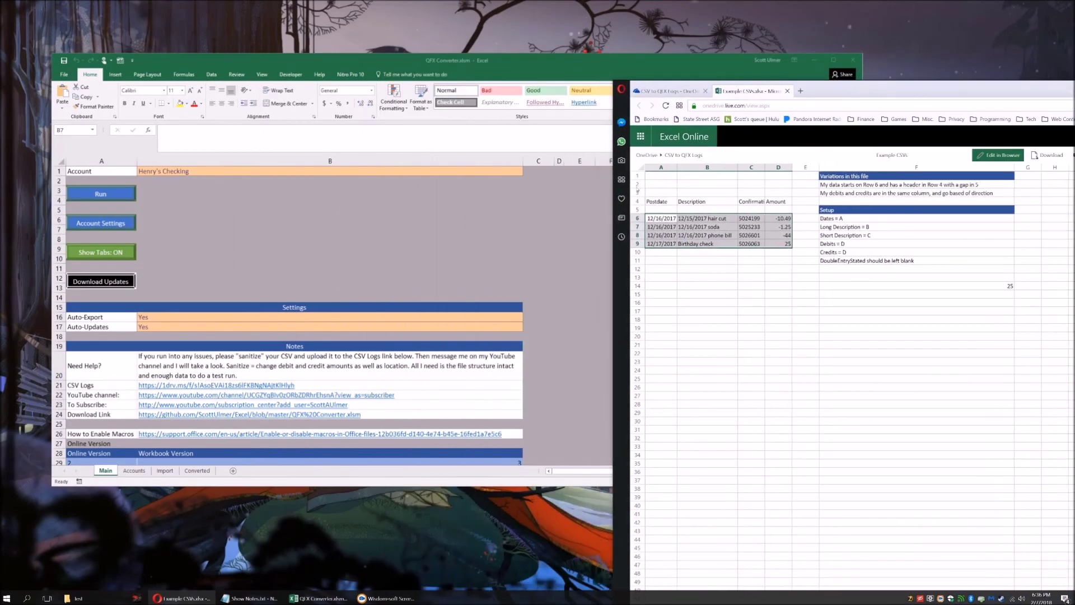
Compare the column settings in QFX Converter's Accounts sheet with transaction rows A6:D9 of the My Checking example
left_click(527, 225)
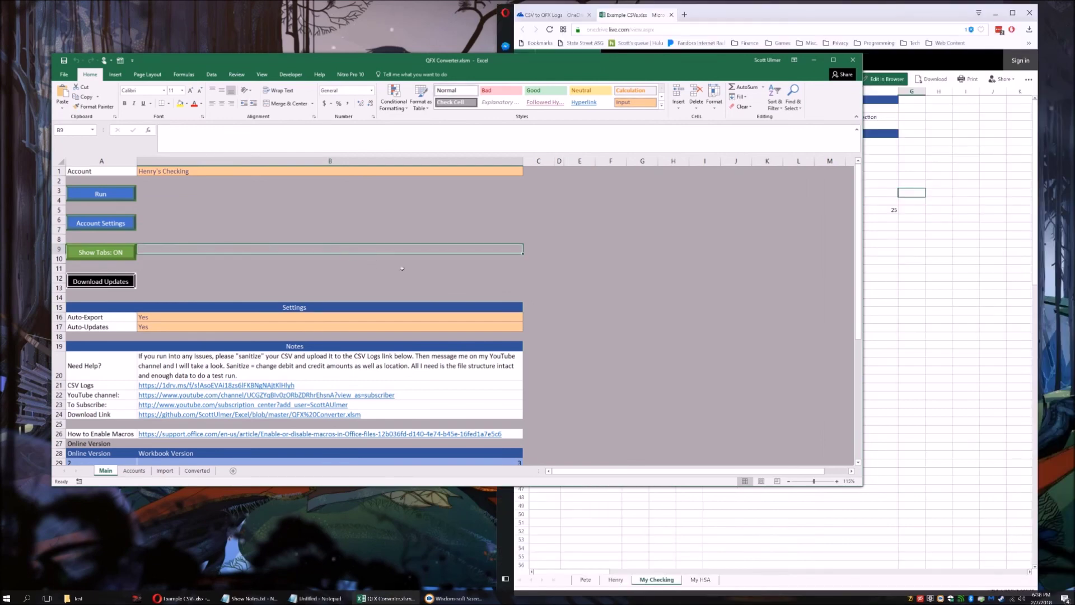
left_click(133, 470)
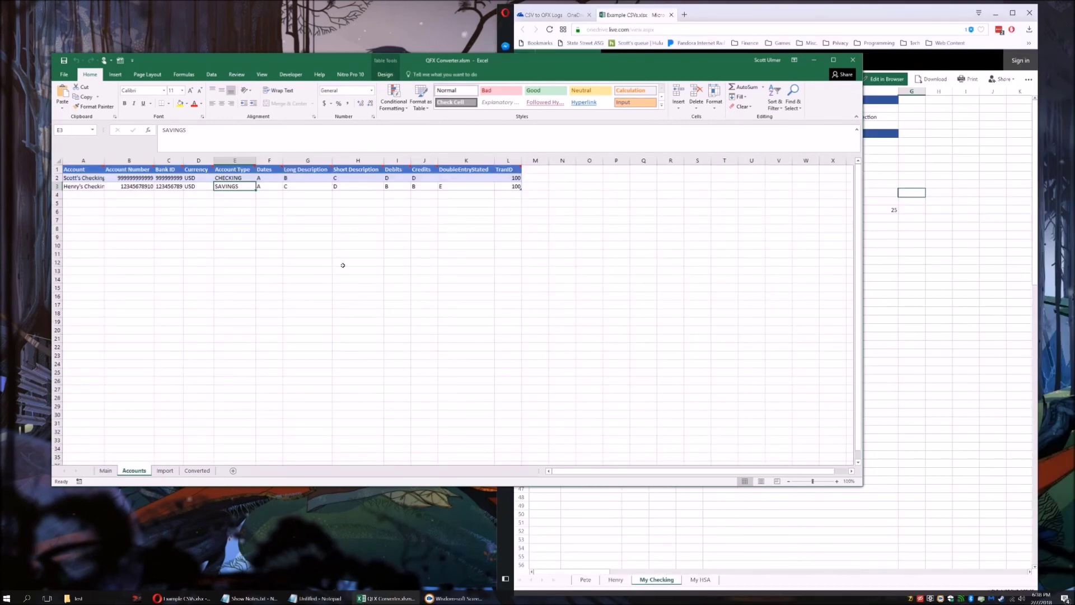
left_click(911, 265)
left_click(541, 134)
left_click_drag(542, 143, 665, 174)
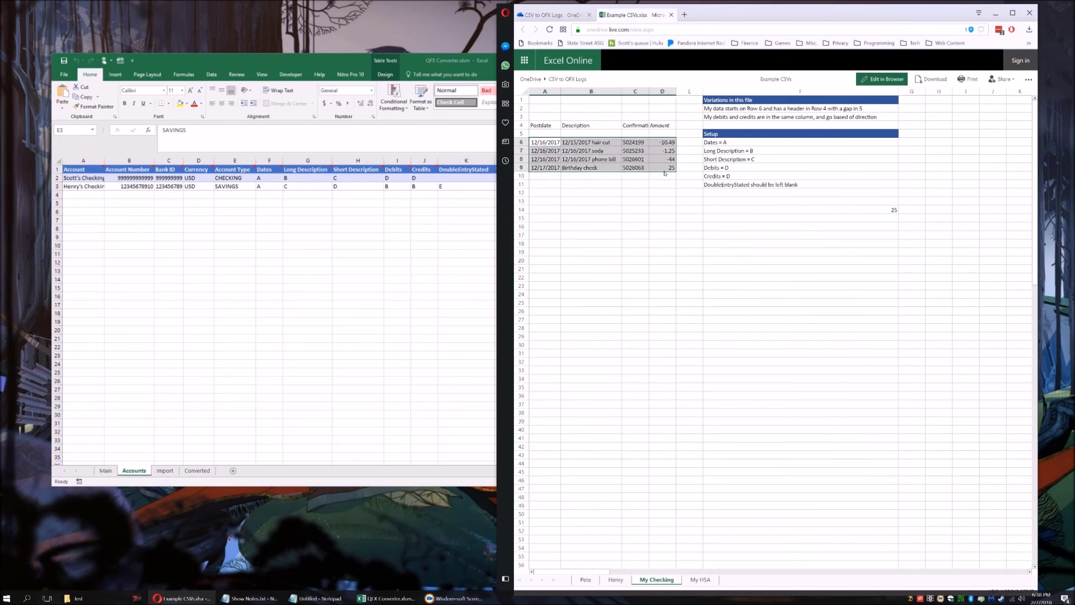
key("alt+Tab")
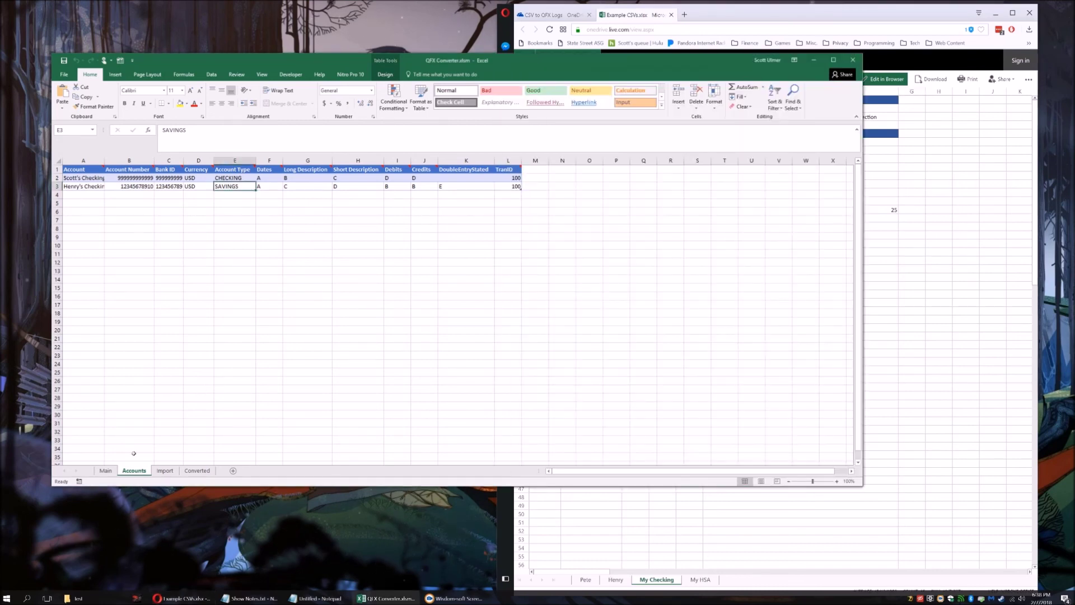
Select the first listed checking account as the Account on the Main sheet
left_click(105, 472)
left_click(235, 252)
left_click(178, 221)
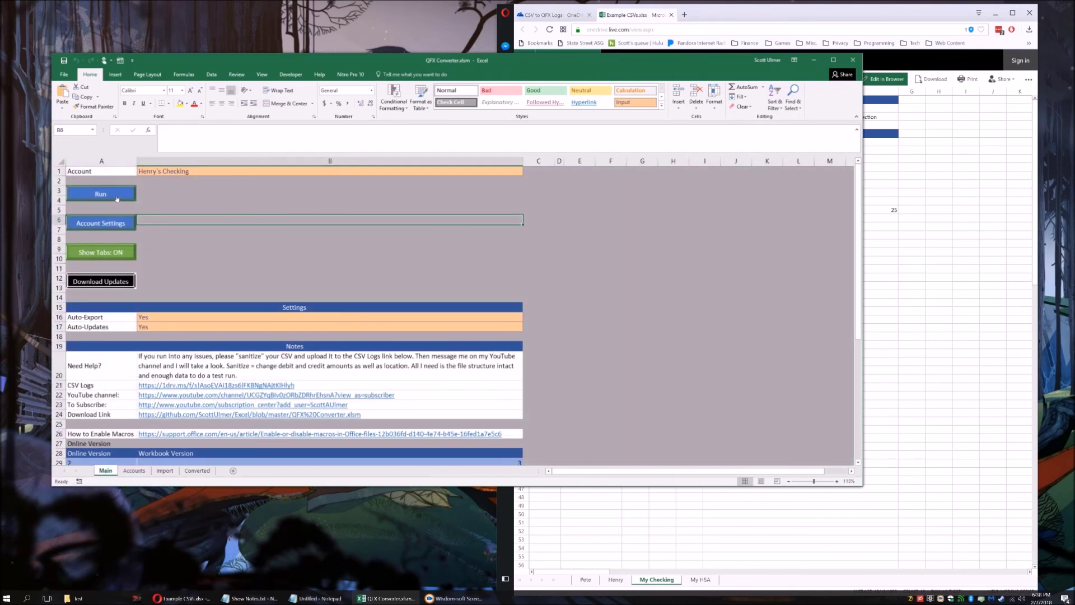
left_click(481, 172)
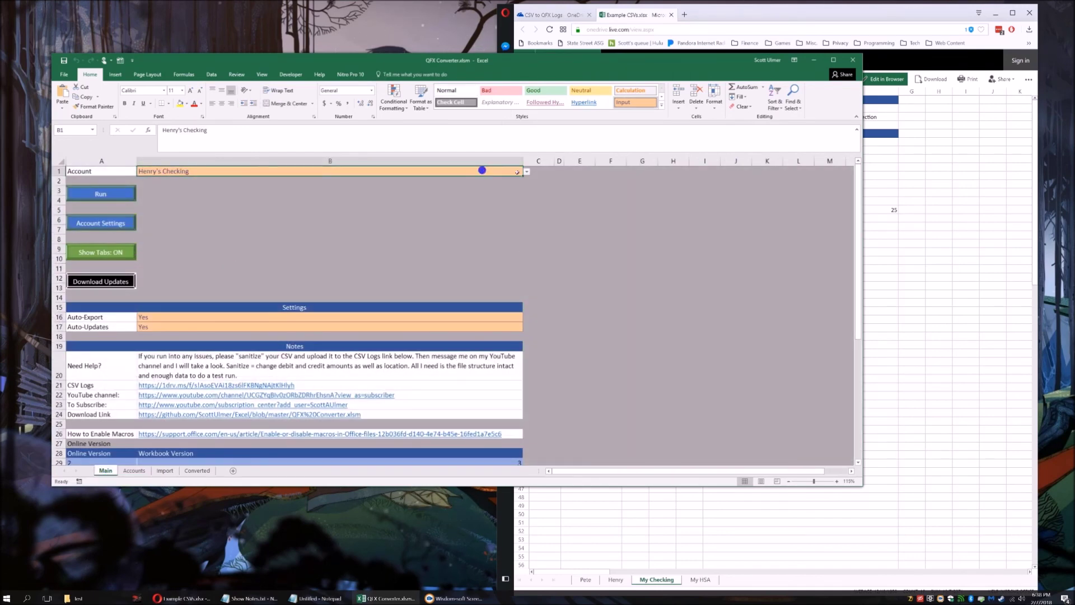
left_click(526, 171)
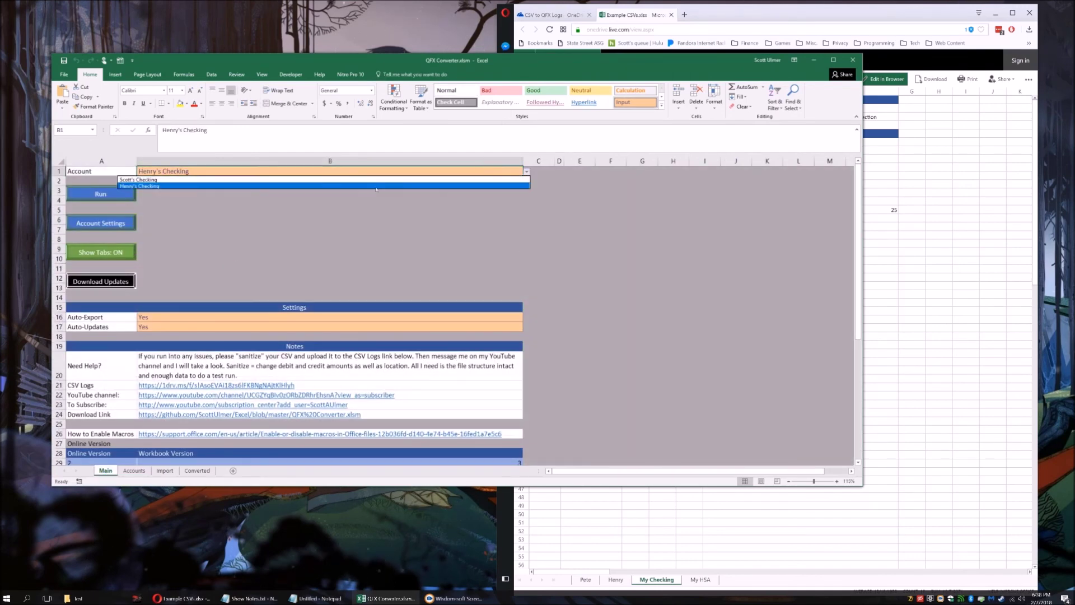
left_click(219, 180)
left_click(248, 206)
Run the converter on Example.csv from the Test folder and acknowledge the completion message
left_click(91, 198)
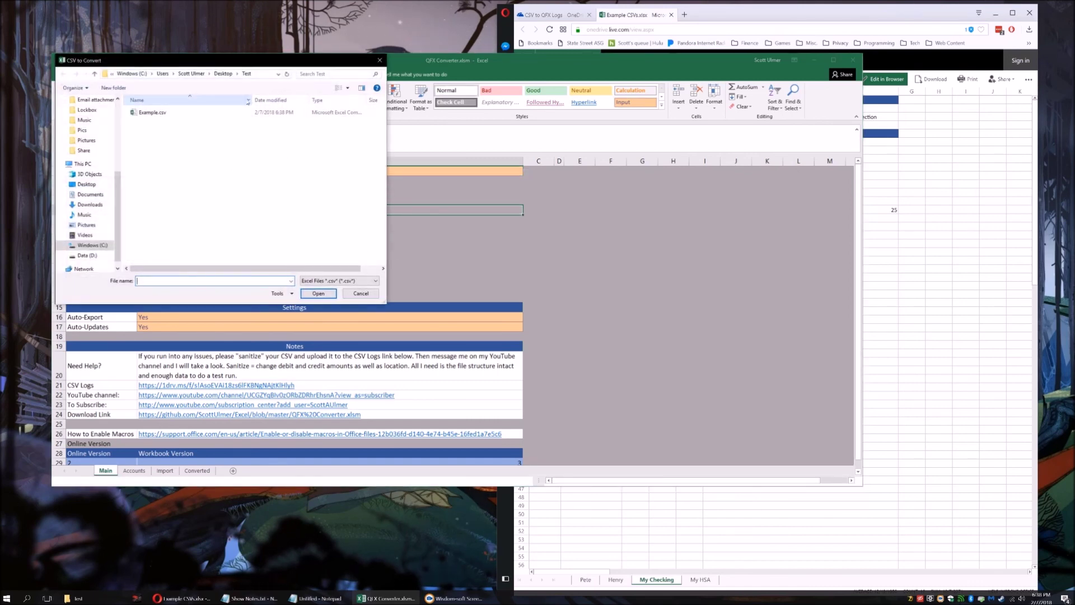
left_click(152, 112)
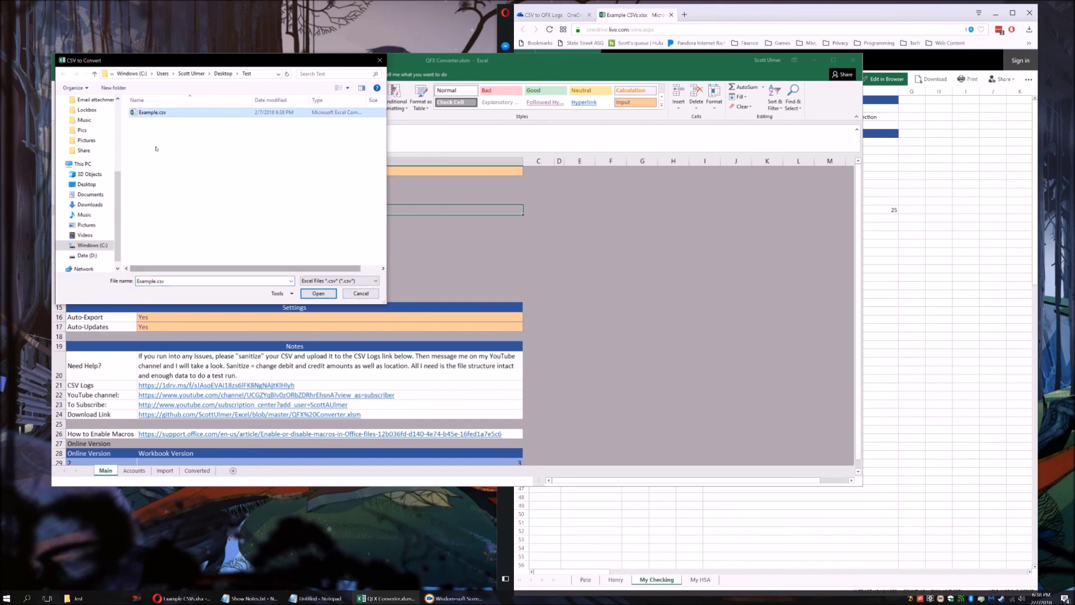
double_click(160, 114)
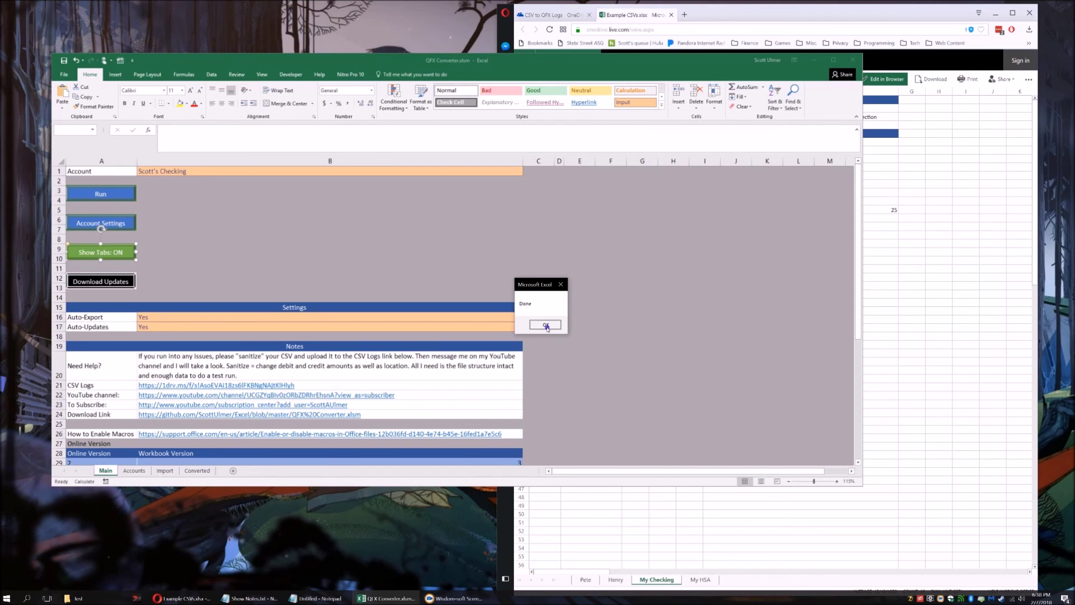
left_click(546, 327)
Open the Test folder in File Explorer and check the Example.csv, Output.QFX and QFX Converter.xlsm files
left_click(78, 598)
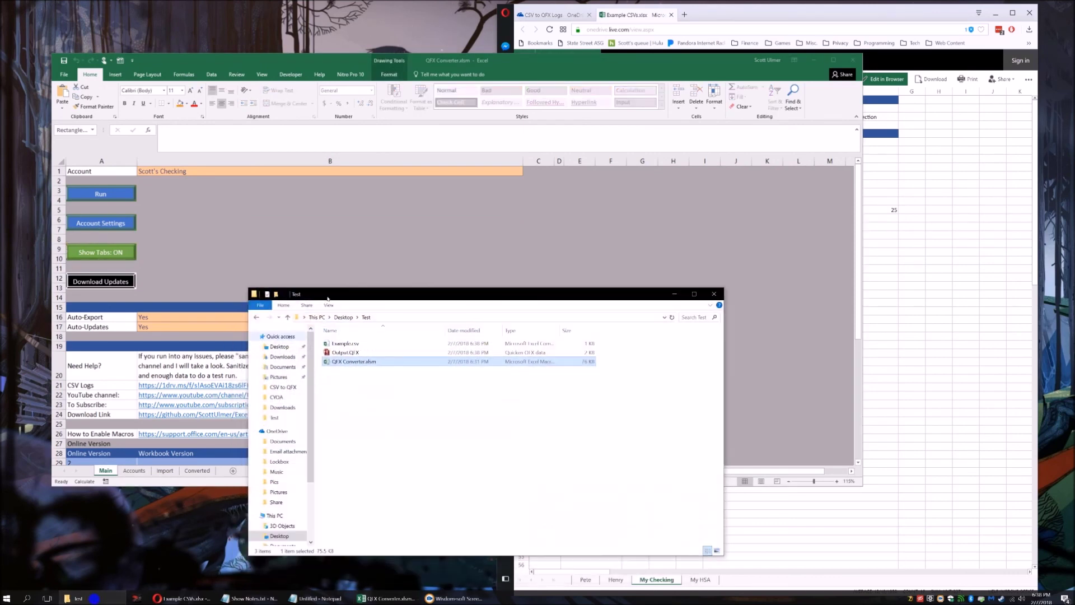
left_click(356, 346)
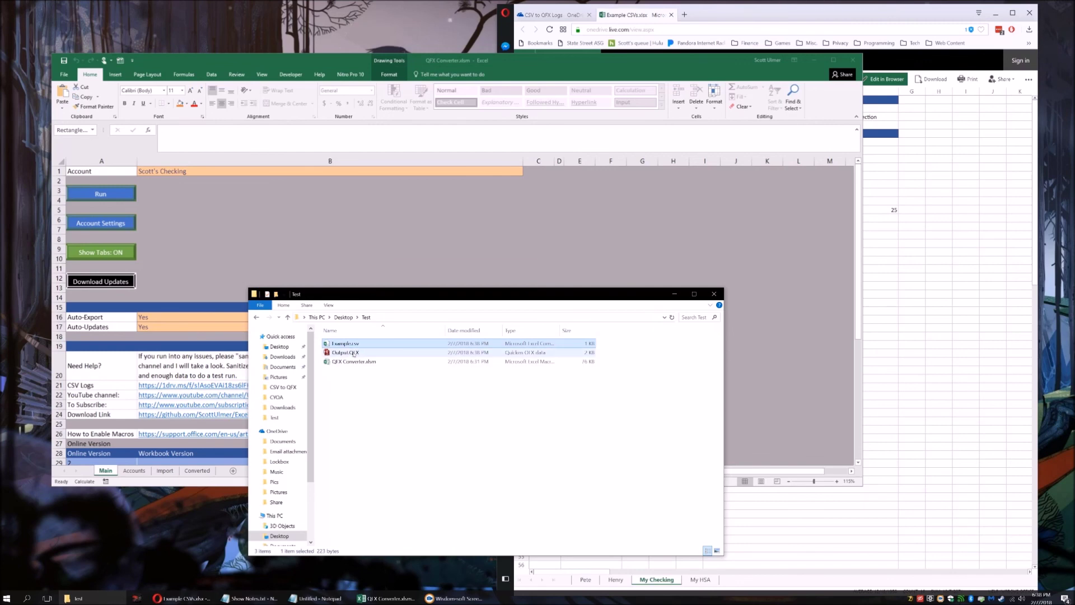
left_click(353, 352)
left_click(398, 401)
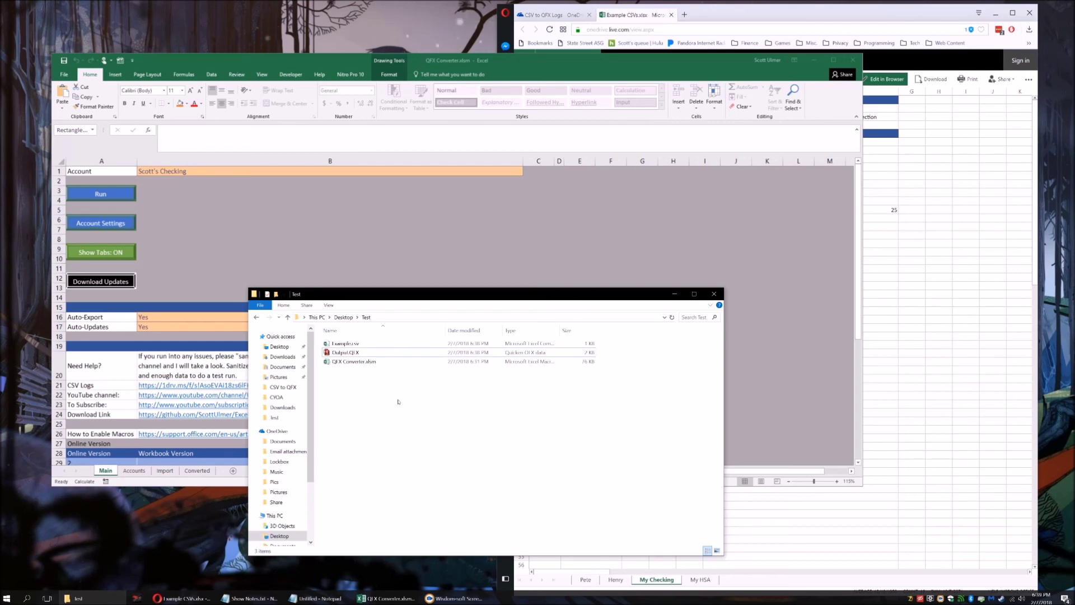
left_click(356, 362)
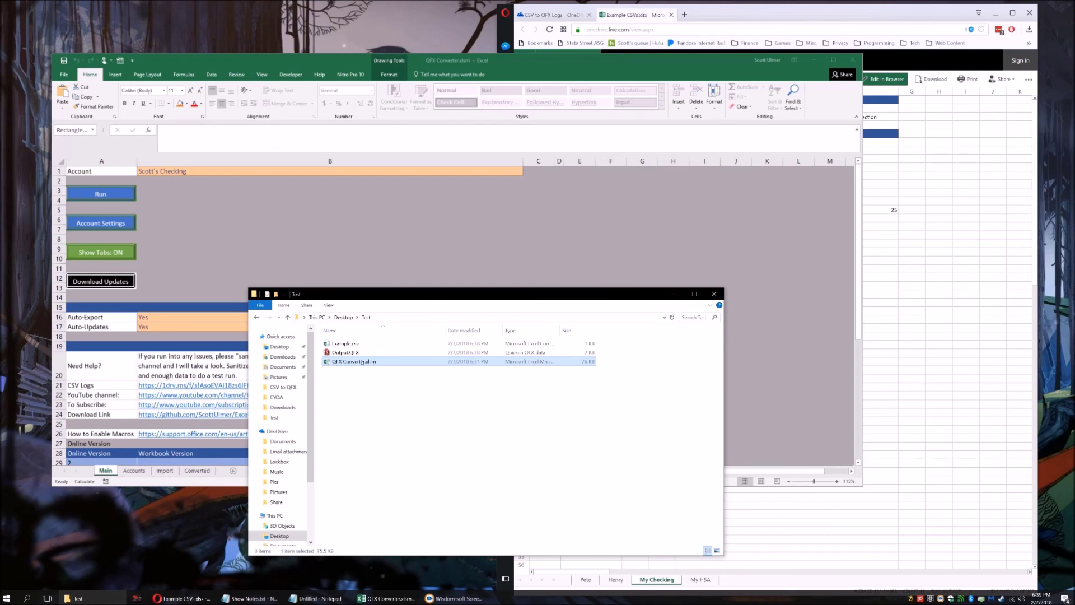
left_click(347, 344)
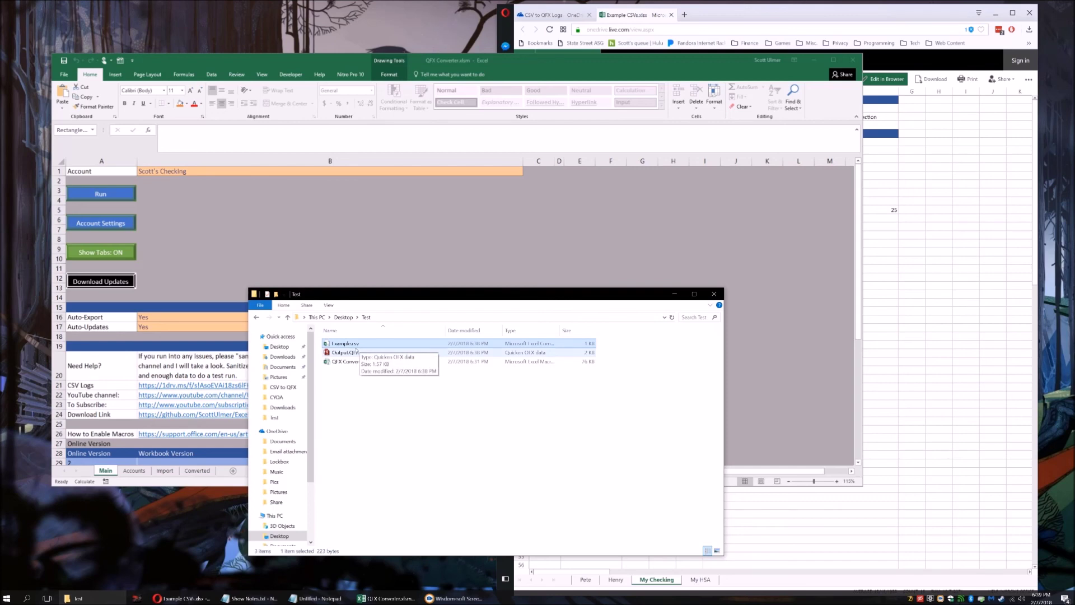
left_click(353, 352)
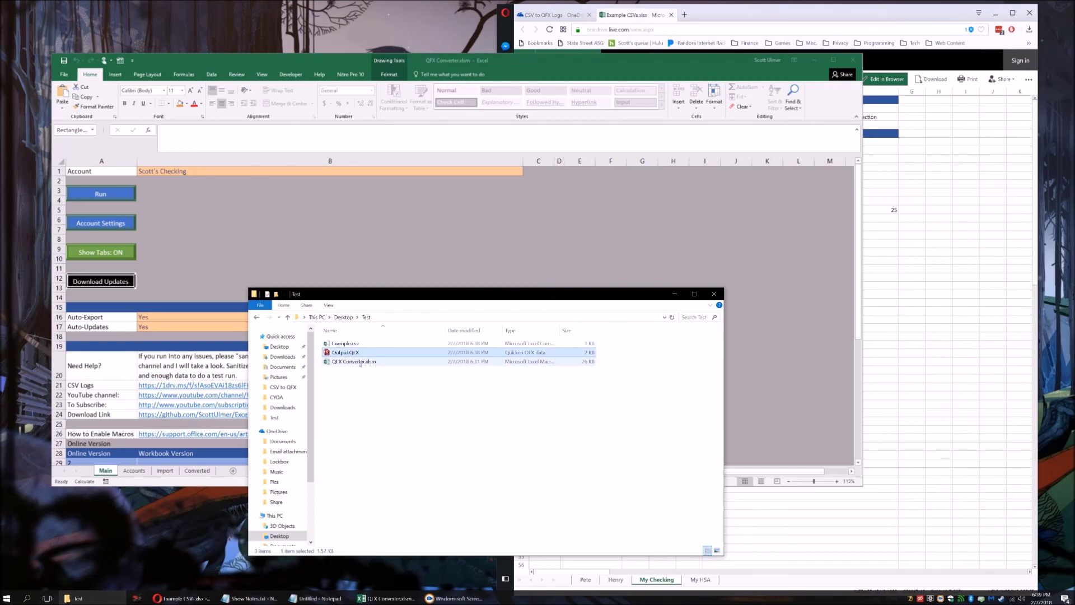
left_click(352, 362)
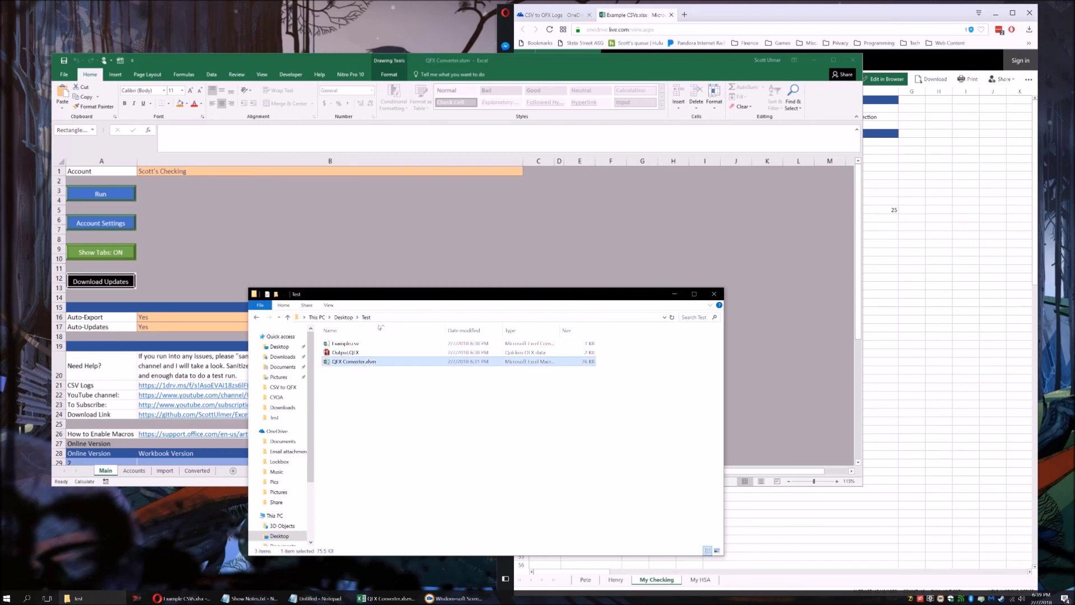
Return to the QFX Converter workbook and review the settings, notes and release notes on the Main sheet
left_click(369, 259)
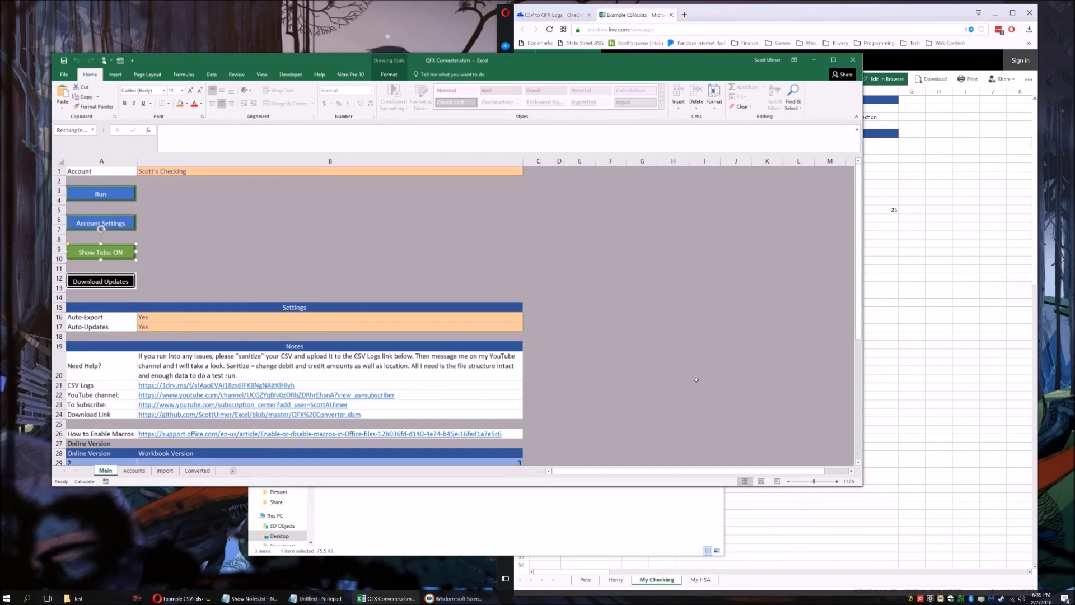
scroll(696, 380, "down", 10)
scroll(614, 351, "up", 5)
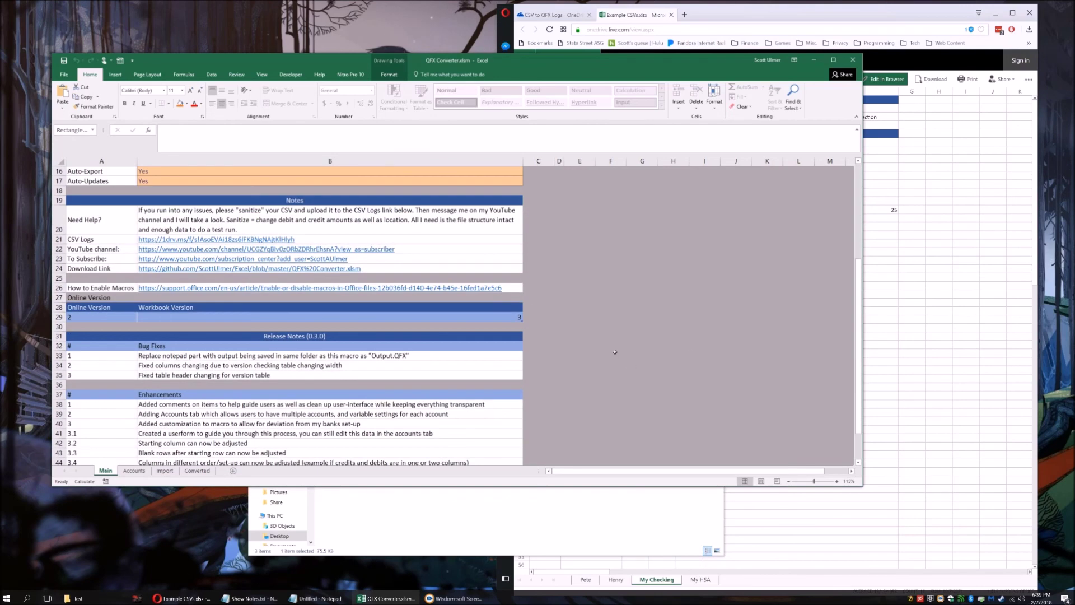
scroll(614, 351, "up", 5)
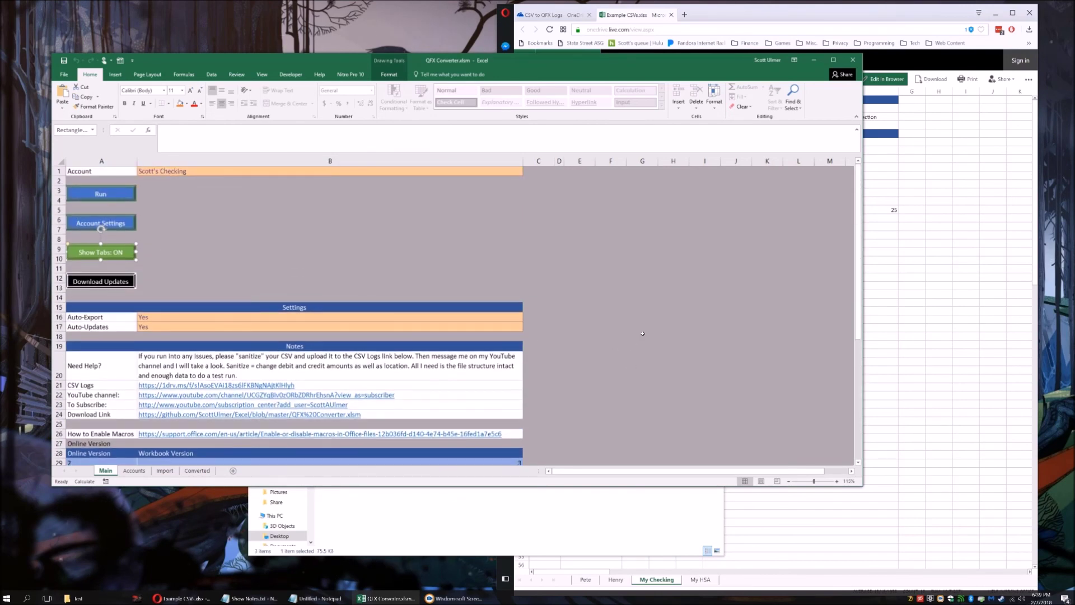
left_click(642, 333)
scroll(643, 333, "down", 4)
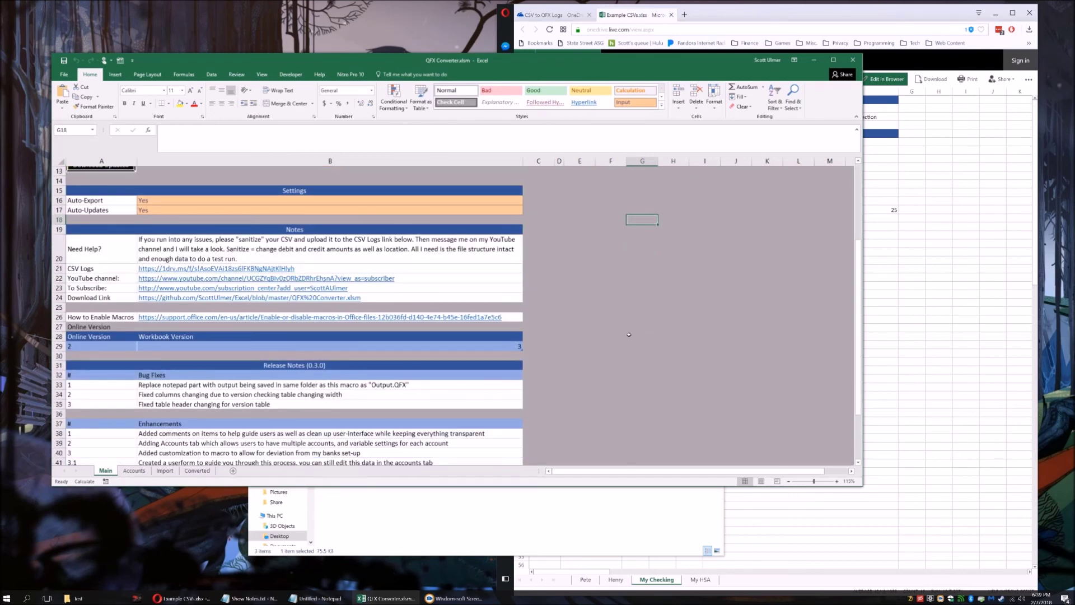
scroll(621, 339, "down", 3)
scroll(622, 338, "up", 5)
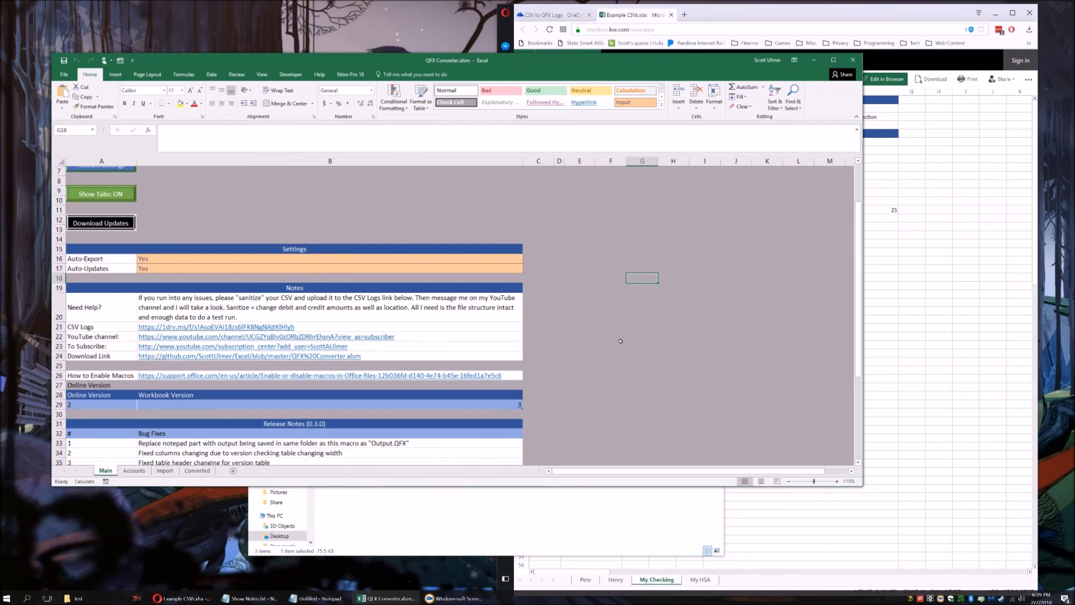